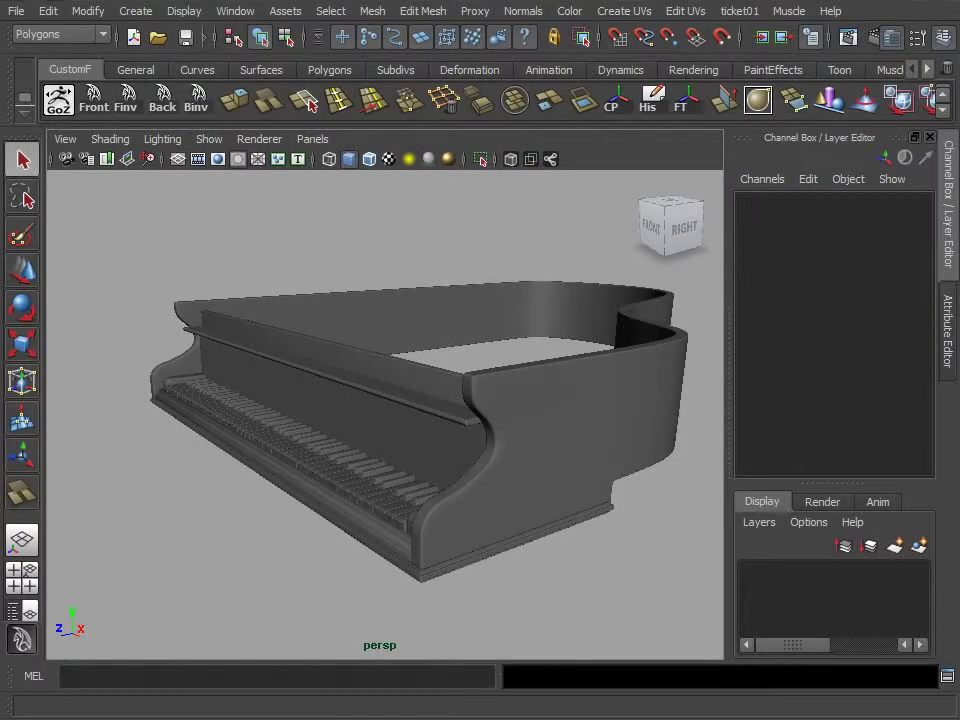
Unhide all hidden objects with Display > Show > All so the lid outline reappears
left_click_drag(557, 578, 514, 546, "alt")
scroll(489, 403, "down", 5)
key("w")
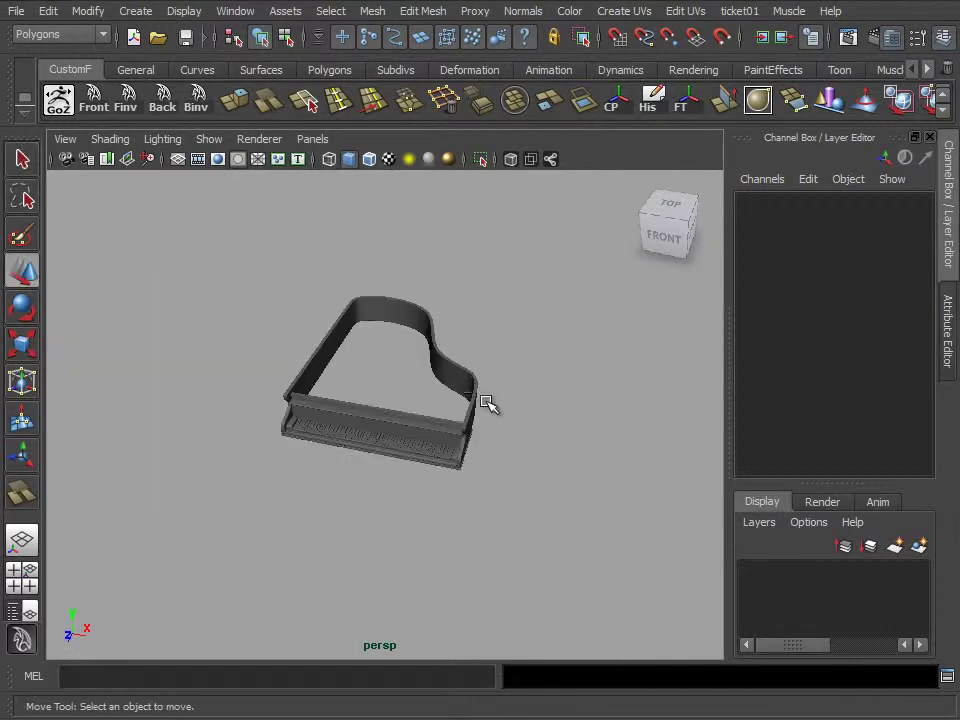
left_click(183, 10)
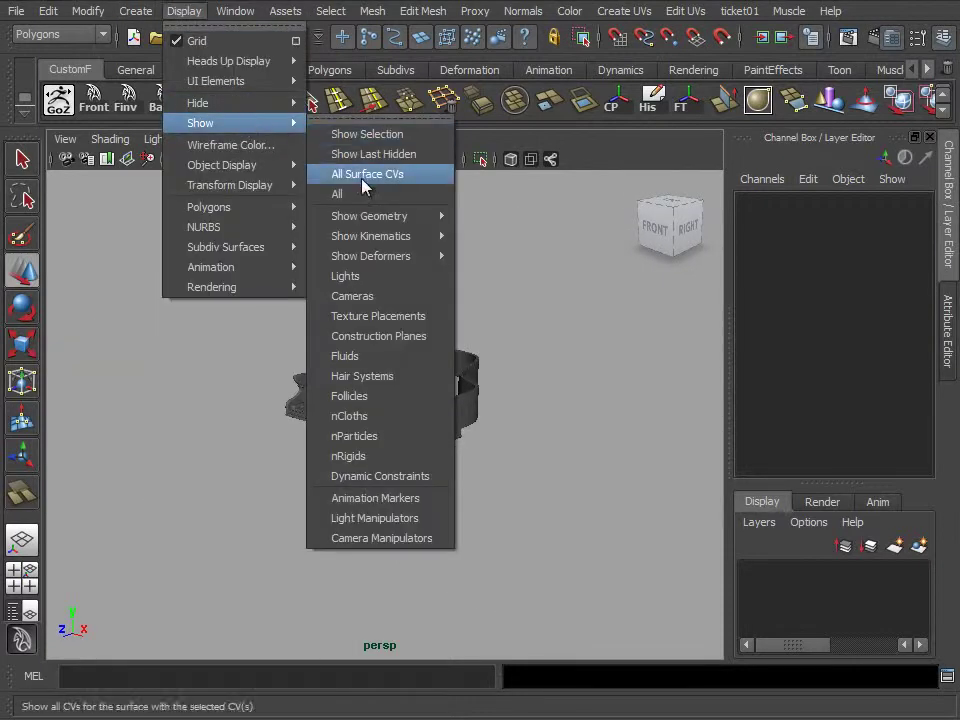
left_click(345, 193)
Select the pPlane3 outline floating above the piano body
left_click_drag(489, 326, 210, 285)
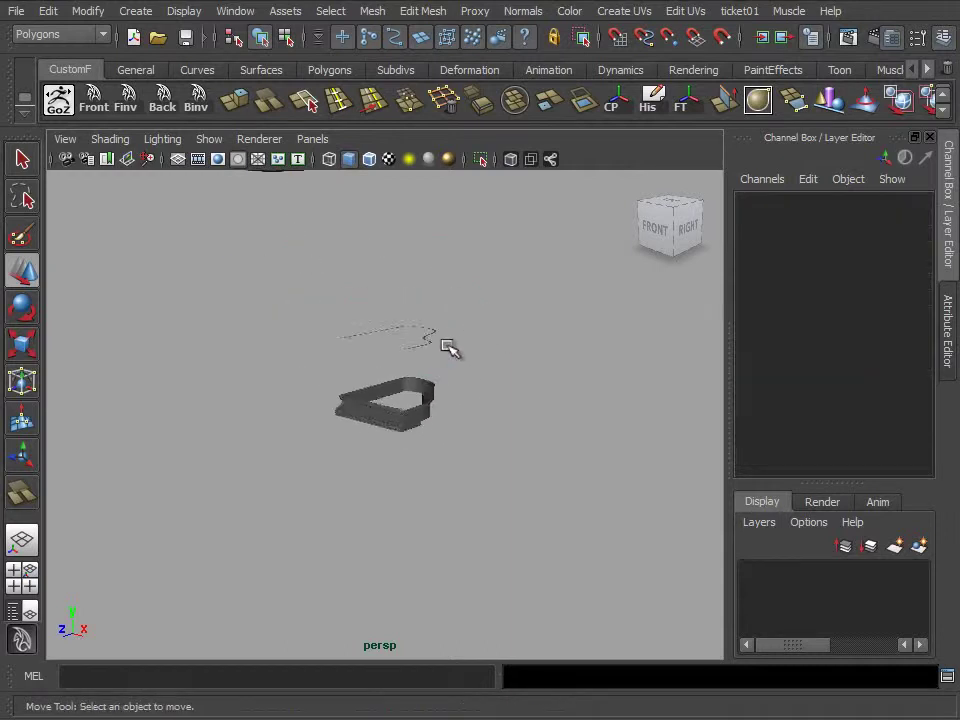
scroll(435, 302, "up", 3)
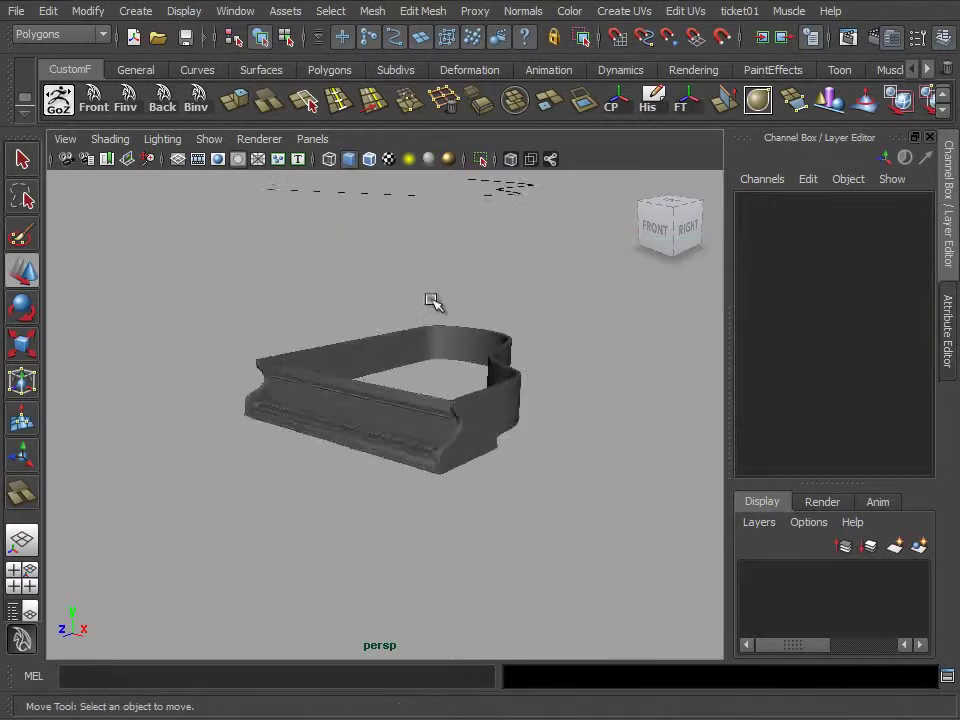
scroll(439, 300, "up", 2)
left_click(437, 297)
Extrude the pPlane3 outline in the side view into a thick rail
scroll(430, 440, "up", 3)
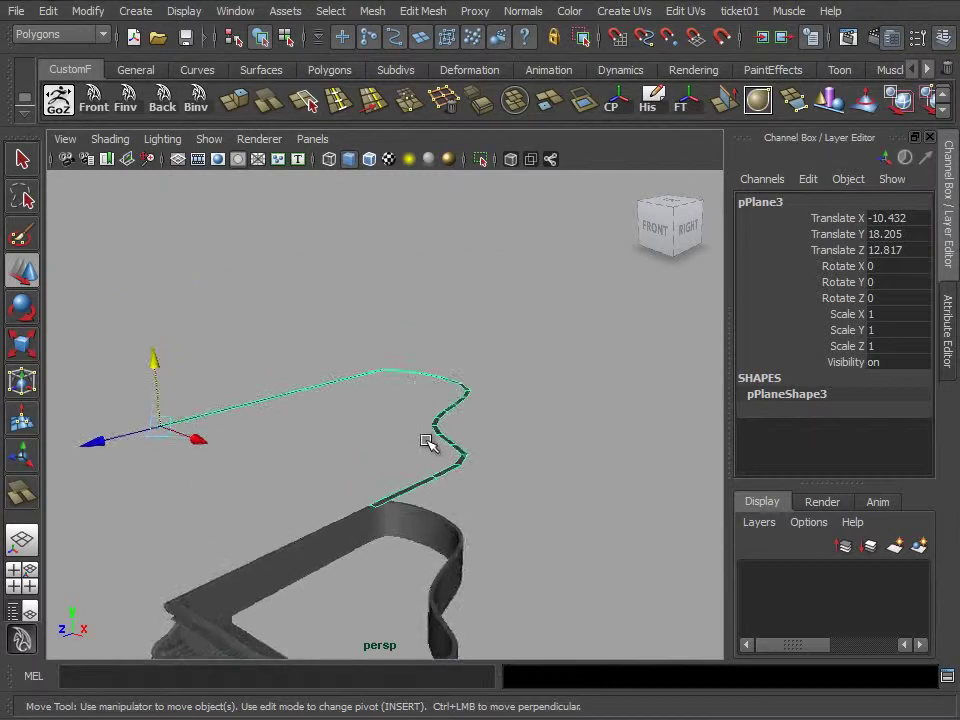
key("space")
key("space")
scroll(400, 440, "up", 3)
key("f")
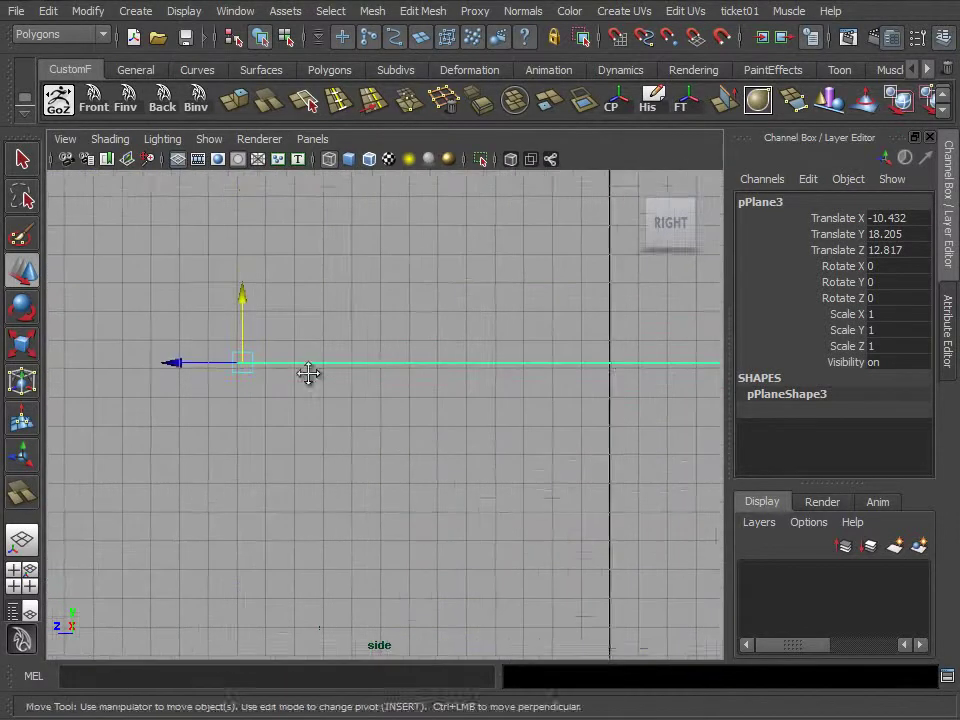
key("ctrl+e")
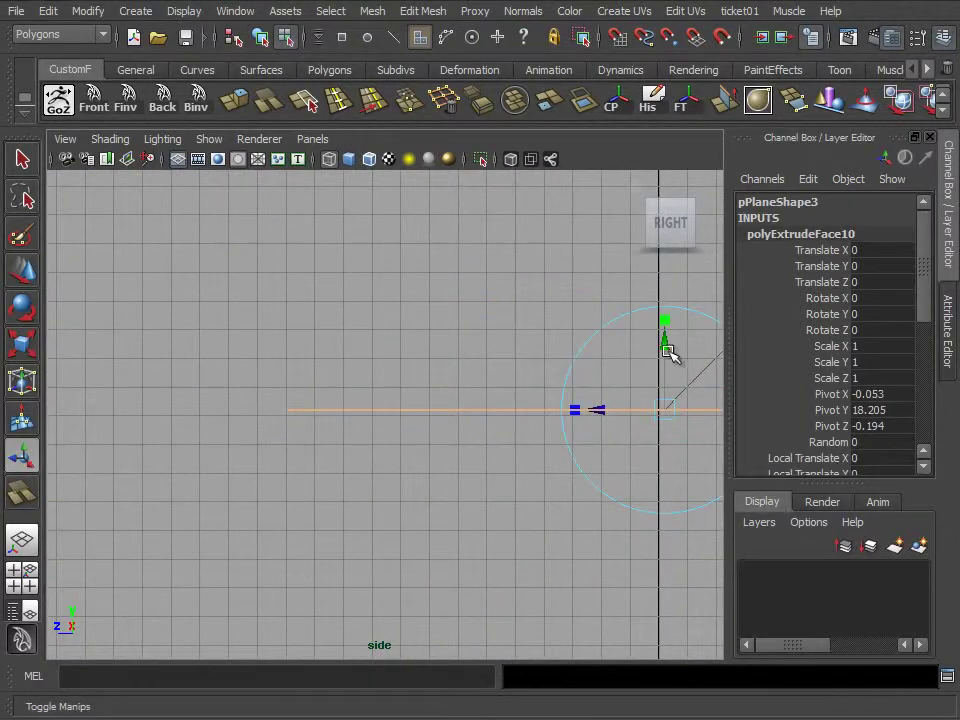
key("space")
key("space")
scroll(467, 390, "down", 2)
left_click_drag(467, 390, 596, 463, "alt")
Insert six edge loops near the rail's end with the Insert Edge Loop Tool
right_click(522, 515)
left_click(600, 463)
left_click_drag(514, 514, 489, 418, "alt")
middle_click_drag(489, 418, 512, 389, "alt")
left_click_drag(512, 389, 472, 407, "alt")
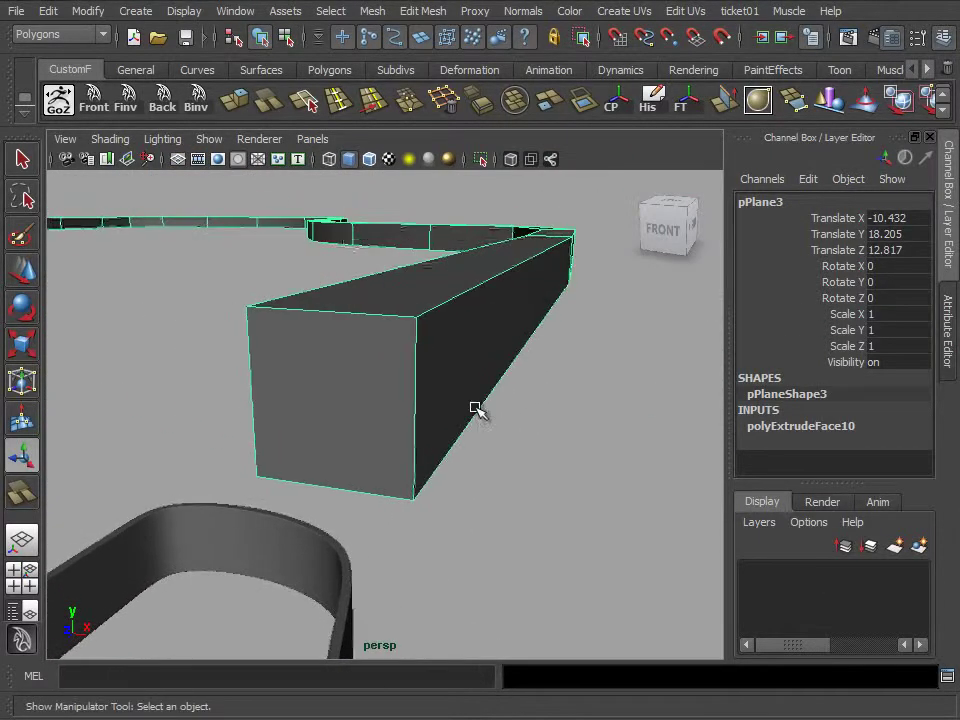
left_click(338, 108)
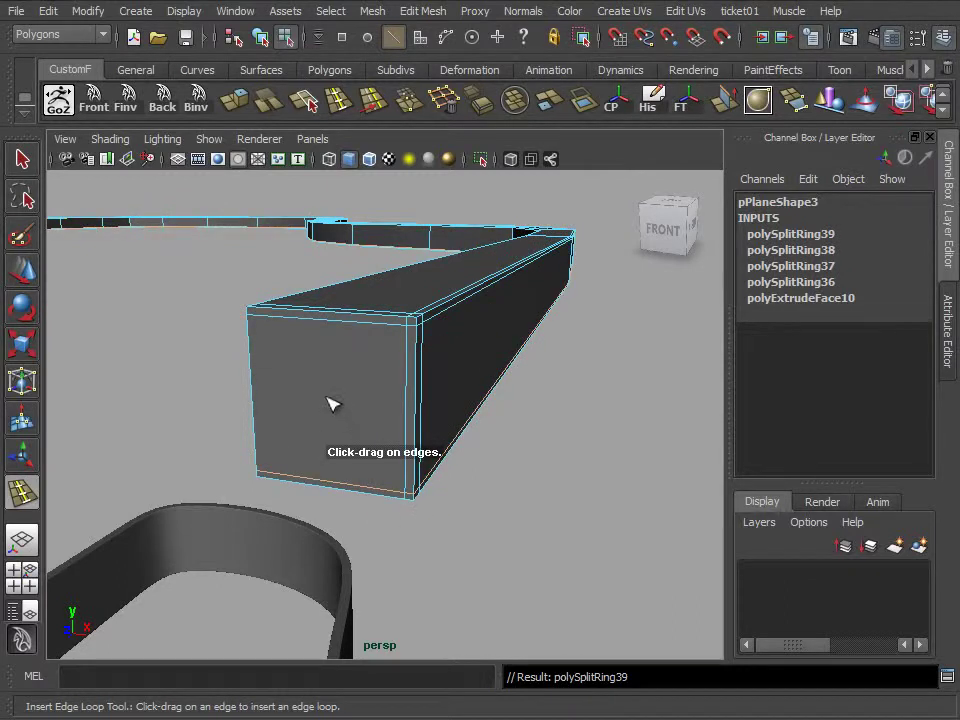
mouse_move(296, 343)
left_mouse_down("alt")
mouse_move(508, 336)
mouse_move(407, 332)
mouse_move(428, 347)
left_mouse_up("alt")
mouse_move(437, 303)
right_mouse_down("alt")
mouse_move(420, 321)
mouse_move(454, 396)
mouse_move(487, 410)
right_mouse_up("alt")
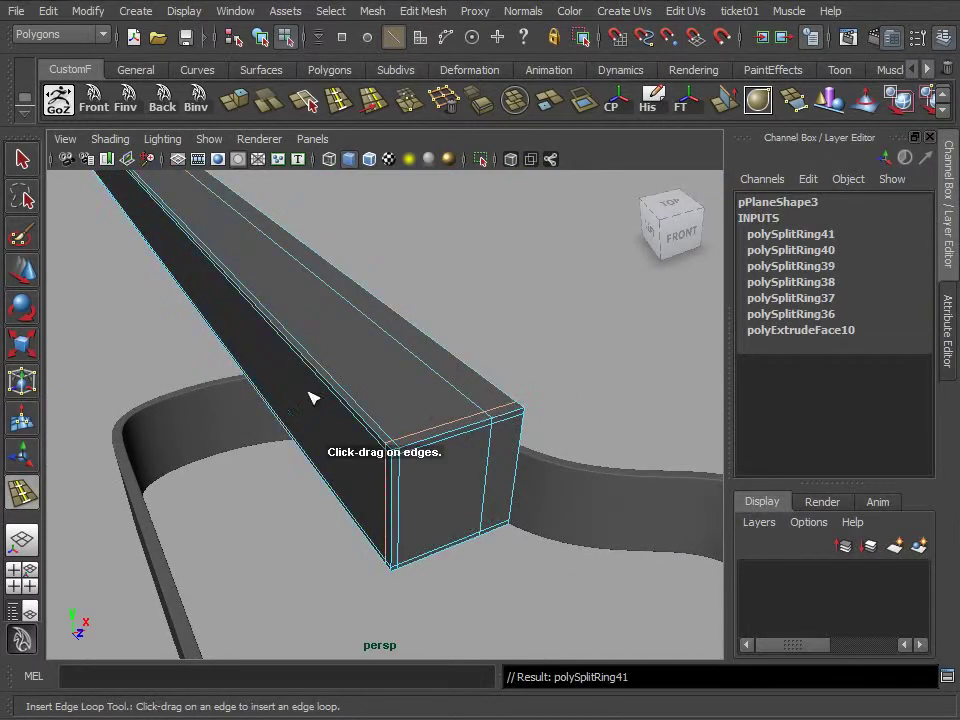
Select the whole extruded rail object
left_click(36, 262)
mouse_move(36, 262)
left_mouse_down("alt")
mouse_move(403, 377)
mouse_move(283, 364)
mouse_move(381, 399)
left_mouse_up("alt")
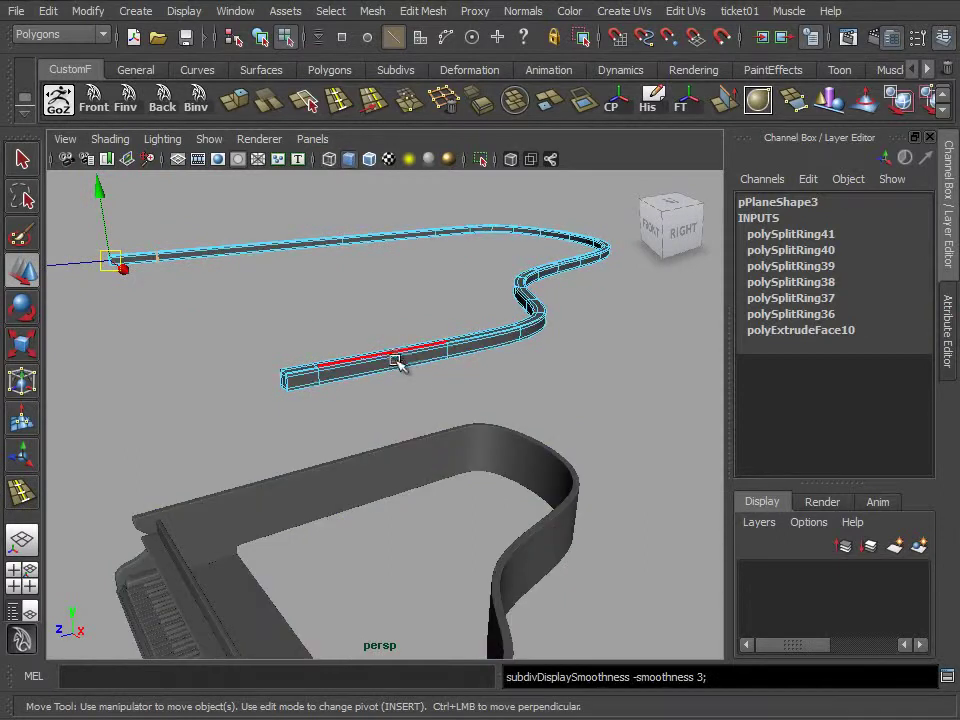
right_click_drag(397, 362, 493, 328)
left_click_drag(493, 328, 358, 400, "alt")
left_click(372, 396)
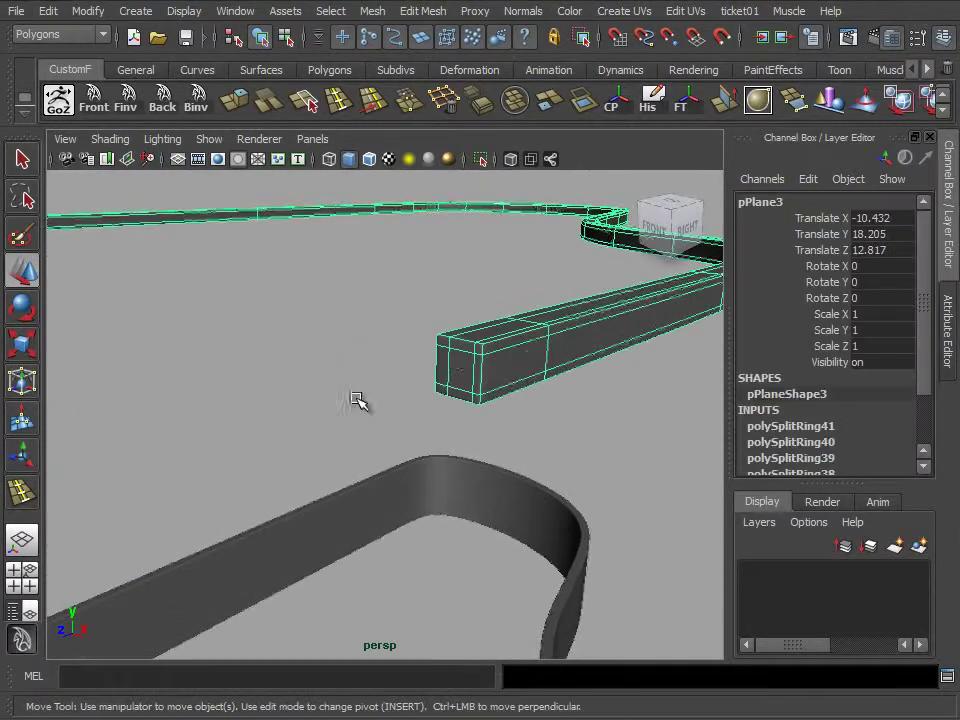
Apply Mesh > Smooth to the rail and set display smoothness to low (1)
left_click(370, 11)
left_click(428, 118)
mouse_move(430, 345)
left_mouse_down()
mouse_move(553, 428)
mouse_move(529, 426)
left_mouse_up()
key("1")
left_click(546, 415)
Delete the end-cap faces at the rail's end, leaving it open
mouse_move(529, 426)
right_mouse_down("alt")
mouse_move(579, 428)
mouse_move(407, 420)
right_mouse_up("alt")
mouse_move(407, 420)
left_mouse_down("alt")
mouse_move(467, 418)
mouse_move(480, 392)
mouse_move(604, 392)
mouse_move(407, 387)
left_mouse_up("alt")
left_click(407, 387)
mouse_move(401, 399)
right_mouse_down()
mouse_move(407, 422)
mouse_move(512, 369)
right_mouse_up()
mouse_move(512, 369)
left_mouse_down("alt")
mouse_move(526, 361)
mouse_move(266, 407)
left_mouse_up("alt")
left_click(244, 456)
left_click_drag(244, 450, 172, 421, "alt")
left_click(172, 421)
key("Delete")
scroll(360, 413, "down", 5)
scroll(271, 404, "up", 5)
Select an edge on the rail and inspect the open, tapered rail end
right_click_drag(270, 404, 283, 368)
left_click(283, 368)
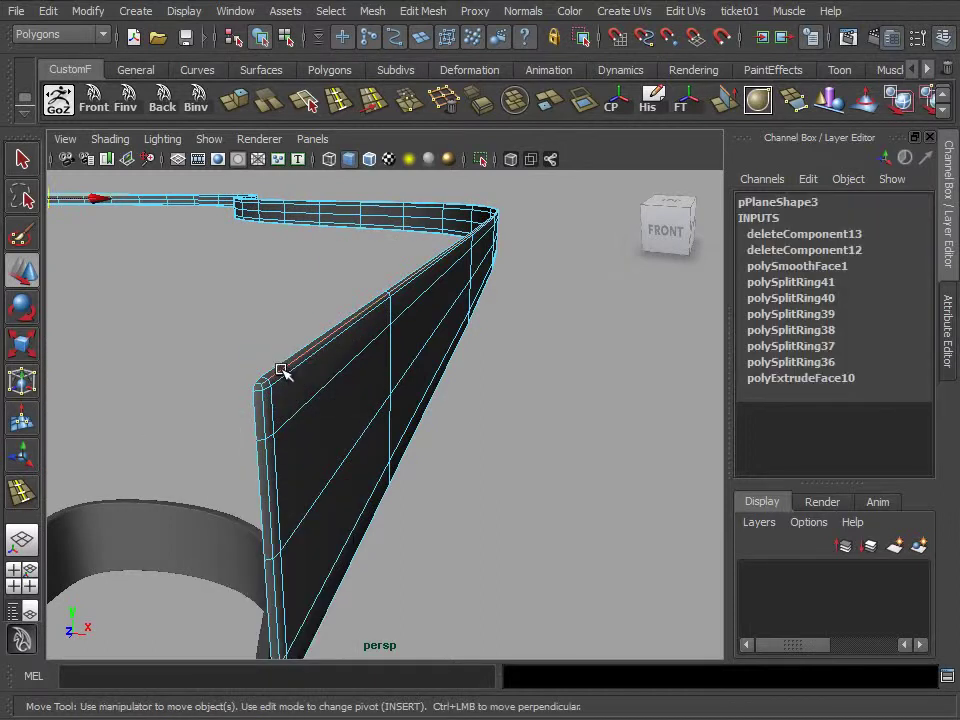
mouse_move(266, 407)
left_mouse_down("alt")
mouse_move(285, 429)
mouse_move(369, 401)
left_mouse_up("alt")
mouse_move(369, 401)
right_mouse_down("alt")
mouse_move(606, 407)
mouse_move(403, 430)
right_mouse_up("alt")
middle_click_drag(403, 430, 287, 469, "alt")
right_click_drag(287, 469, 314, 460, "alt")
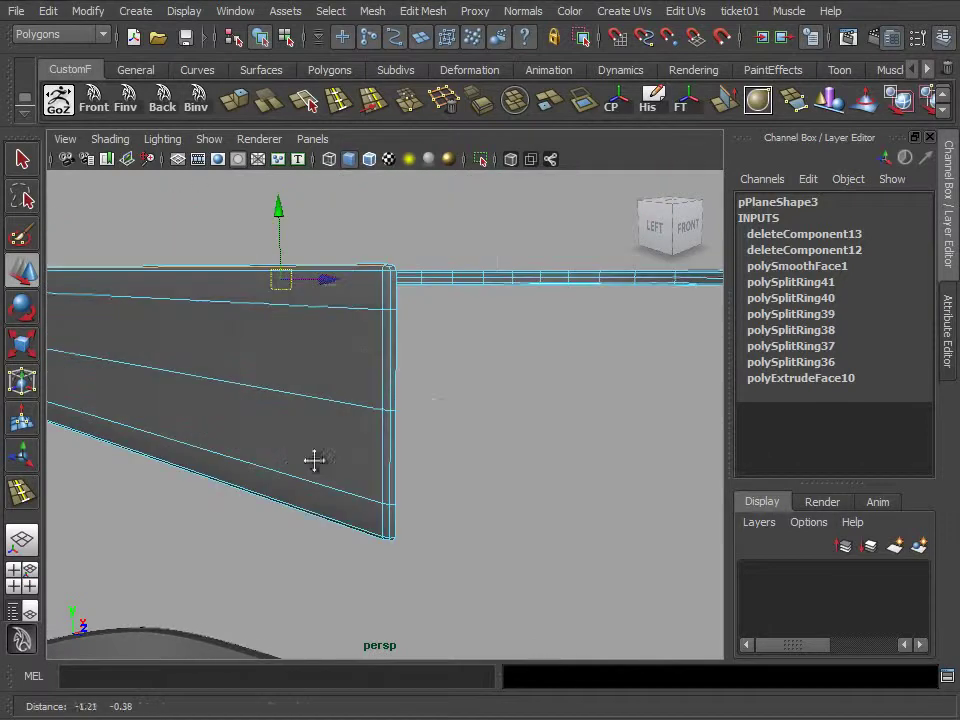
mouse_move(389, 348)
right_mouse_down("alt")
mouse_move(336, 384)
mouse_move(351, 514)
mouse_move(300, 509)
right_mouse_up("alt")
mouse_move(415, 305)
right_mouse_down("alt")
mouse_move(426, 315)
mouse_move(311, 297)
right_mouse_up("alt")
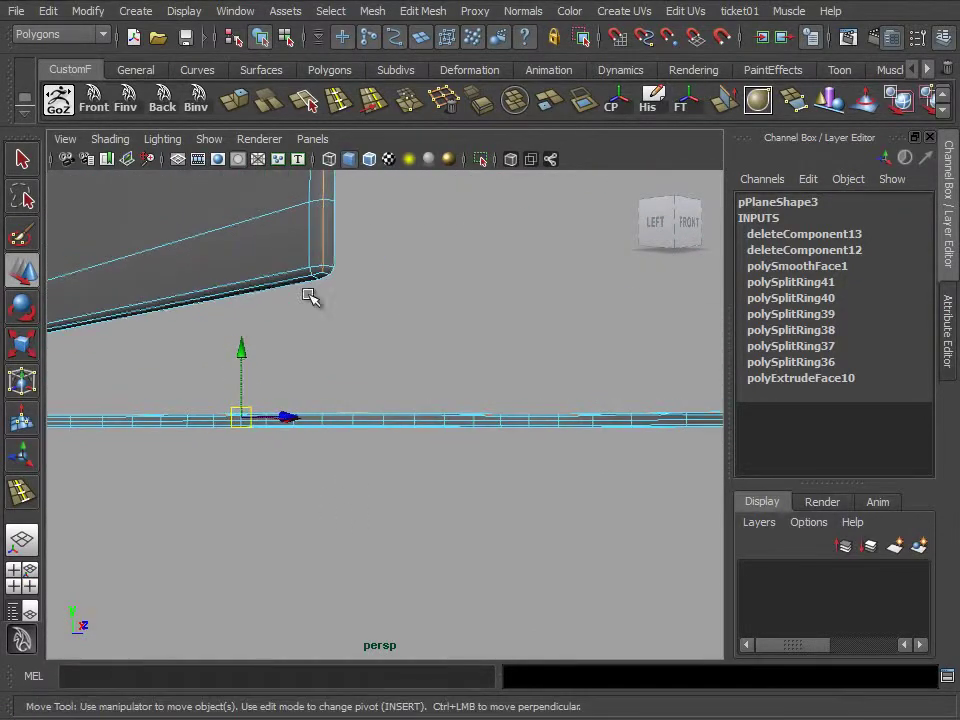
mouse_move(298, 280)
left_mouse_down("alt")
mouse_move(313, 291)
mouse_move(270, 394)
left_mouse_up("alt")
mouse_move(270, 394)
right_mouse_down("alt")
mouse_move(332, 467)
mouse_move(277, 465)
right_mouse_up("alt")
left_click_drag(277, 465, 443, 446, "alt")
middle_click_drag(443, 435, 405, 431, "alt")
left_click_drag(405, 431, 403, 313, "alt")
Clear the selection and view the bent, open rail from a new angle
right_click_drag(403, 313, 398, 383, "ctrl")
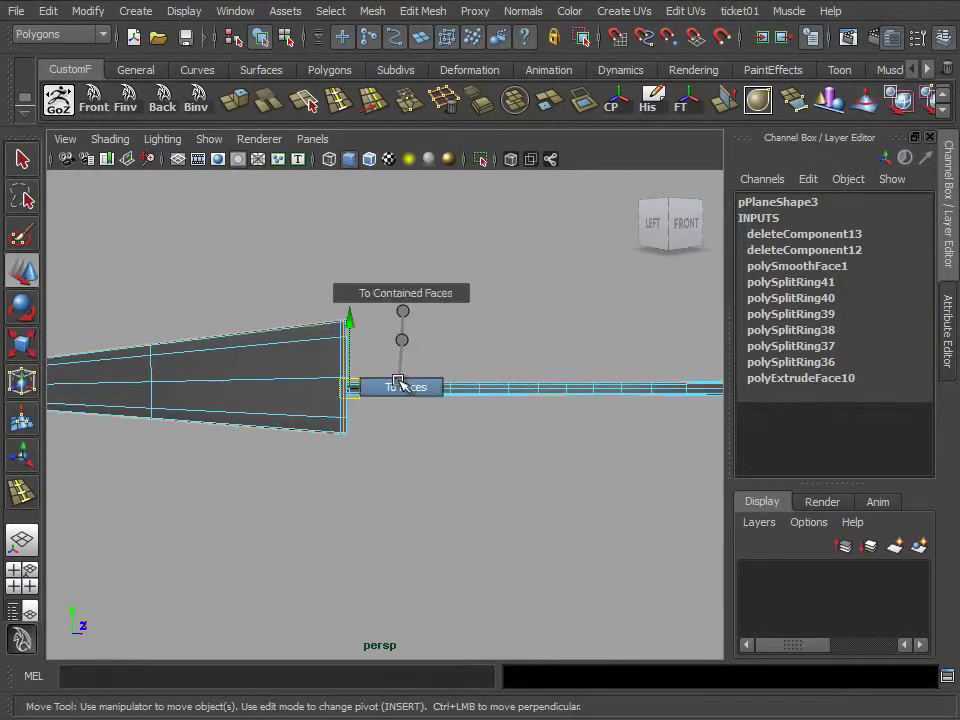
left_click(398, 383)
left_click_drag(396, 386, 293, 414, "alt")
right_click_drag(293, 414, 525, 422, "alt")
mouse_move(525, 422)
left_mouse_down("alt")
mouse_move(340, 432)
mouse_move(400, 368)
mouse_move(400, 413)
left_mouse_up("alt")
right_click_drag(400, 413, 403, 420)
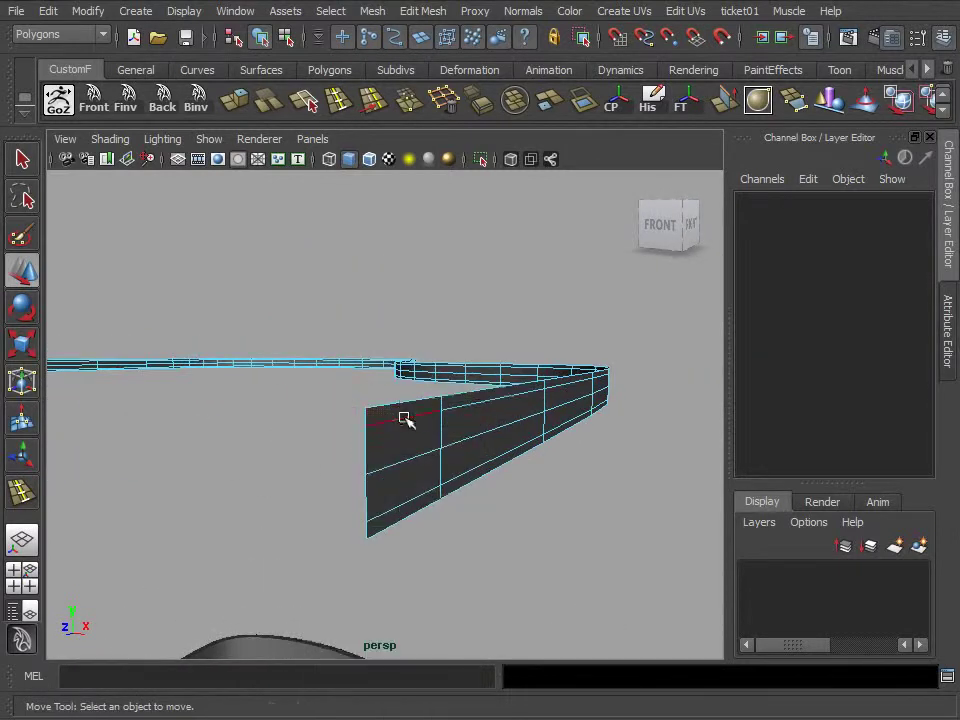
Delete the surplus edge loops from the rail
left_click(403, 470)
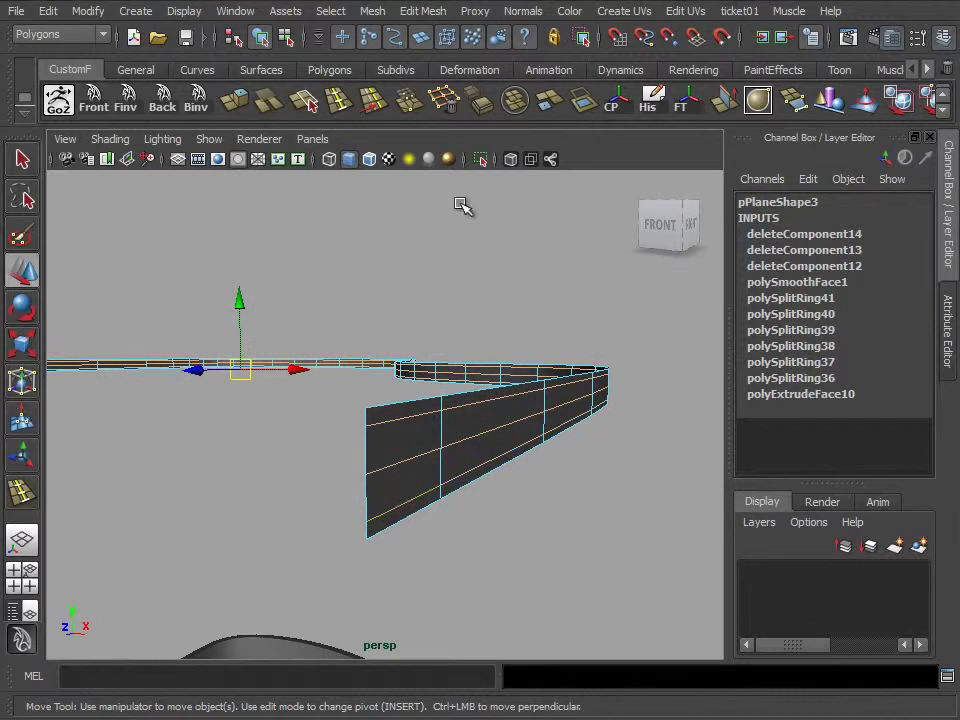
key("Delete")
right_click_drag(388, 422, 386, 375)
mouse_move(369, 443)
left_mouse_down("alt")
mouse_move(410, 475)
mouse_move(466, 456)
left_mouse_up("alt")
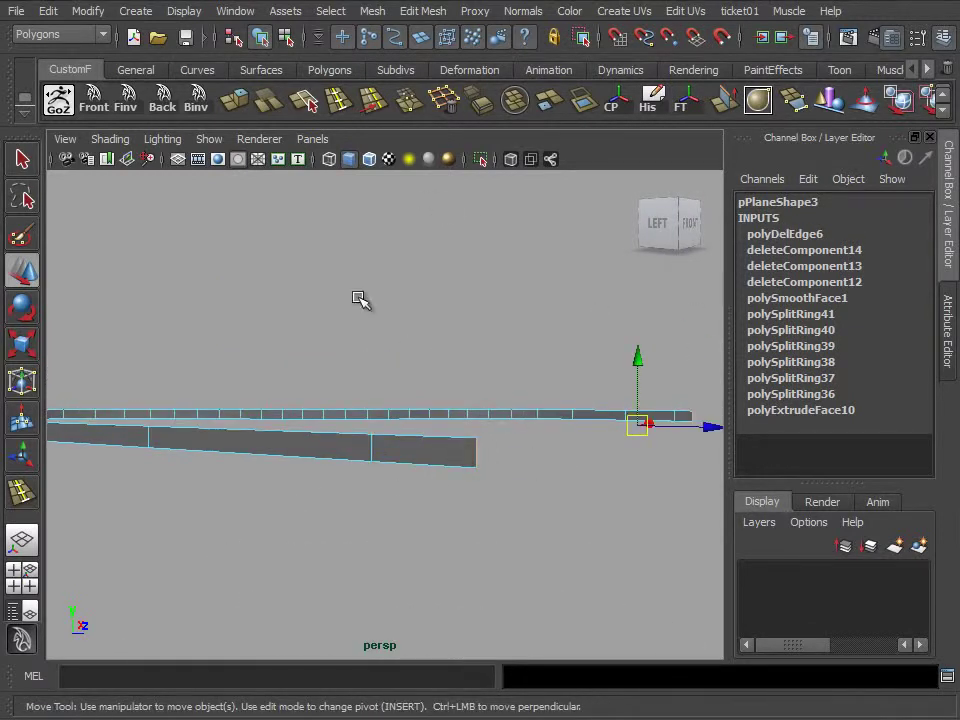
Bridge the rail's open border edges with 0 divisions to close the frame
left_click(725, 108)
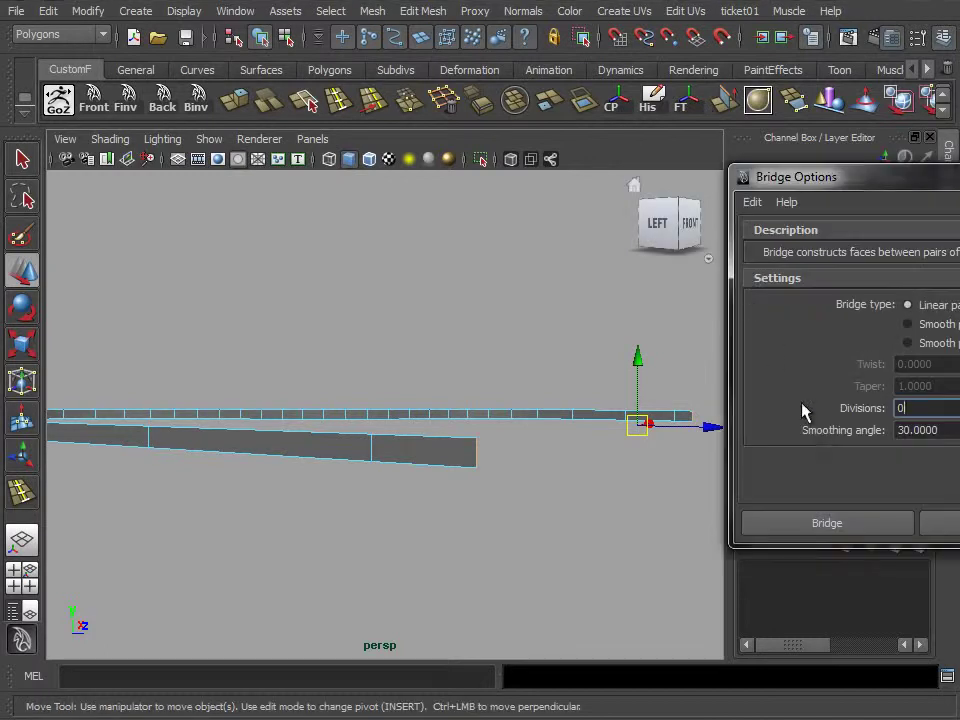
left_click(842, 521)
mouse_move(480, 520)
left_mouse_down("alt")
mouse_move(484, 564)
mouse_move(476, 521)
left_mouse_up("alt")
right_click_drag(482, 487, 507, 498)
Check the closed outline in the top and four-view layouts, then reselect it
key("space")
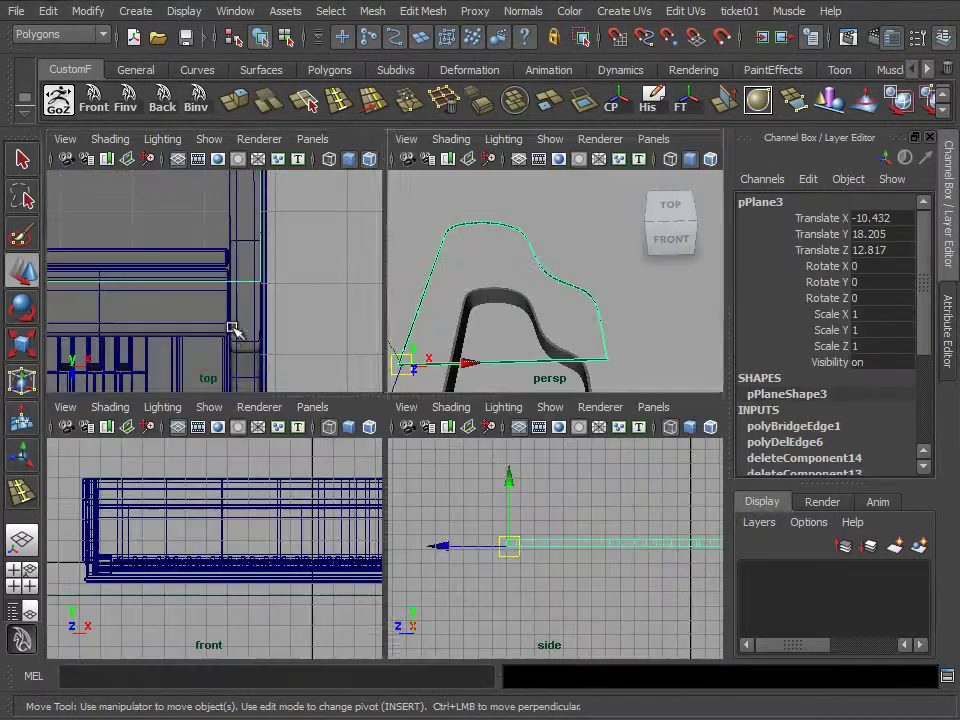
key("space")
middle_click_drag(240, 370, 696, 424, "alt")
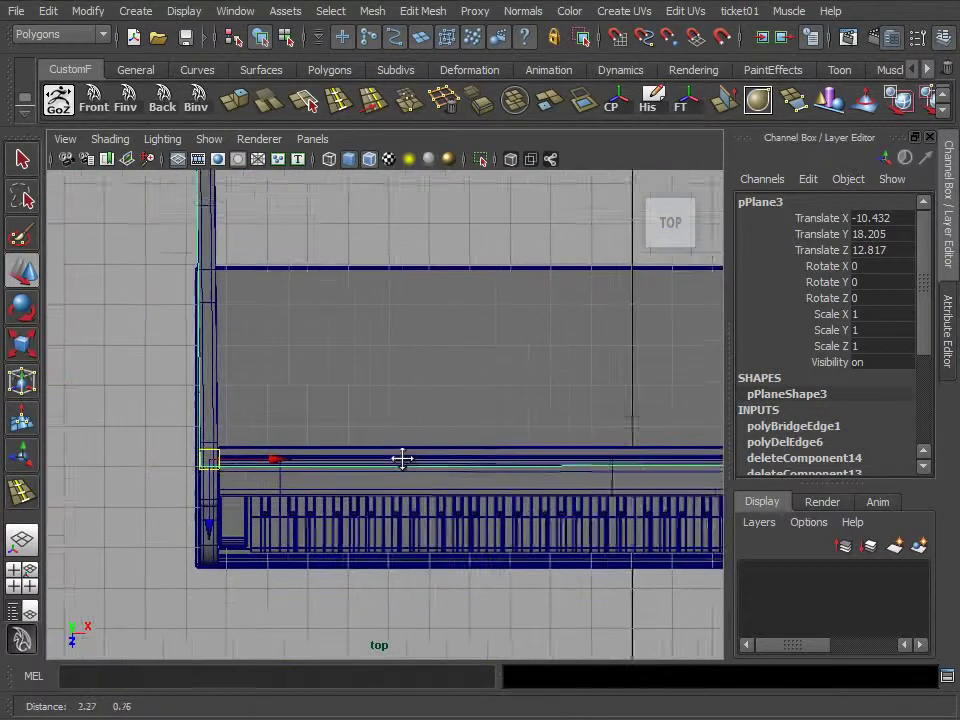
middle_click_drag(401, 456, 358, 510, "alt")
key("space")
key("space")
left_click_drag(466, 348, 396, 429, "alt")
scroll(476, 497, "up", 5)
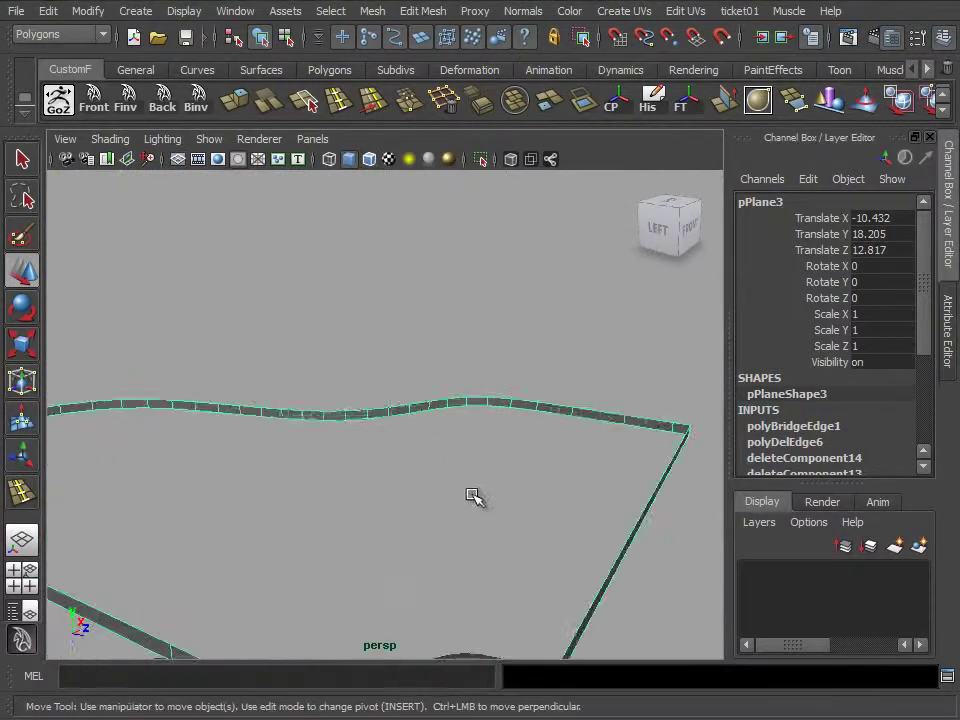
scroll(478, 461, "up", 3)
left_click_drag(481, 460, 523, 441, "alt")
left_click(514, 399)
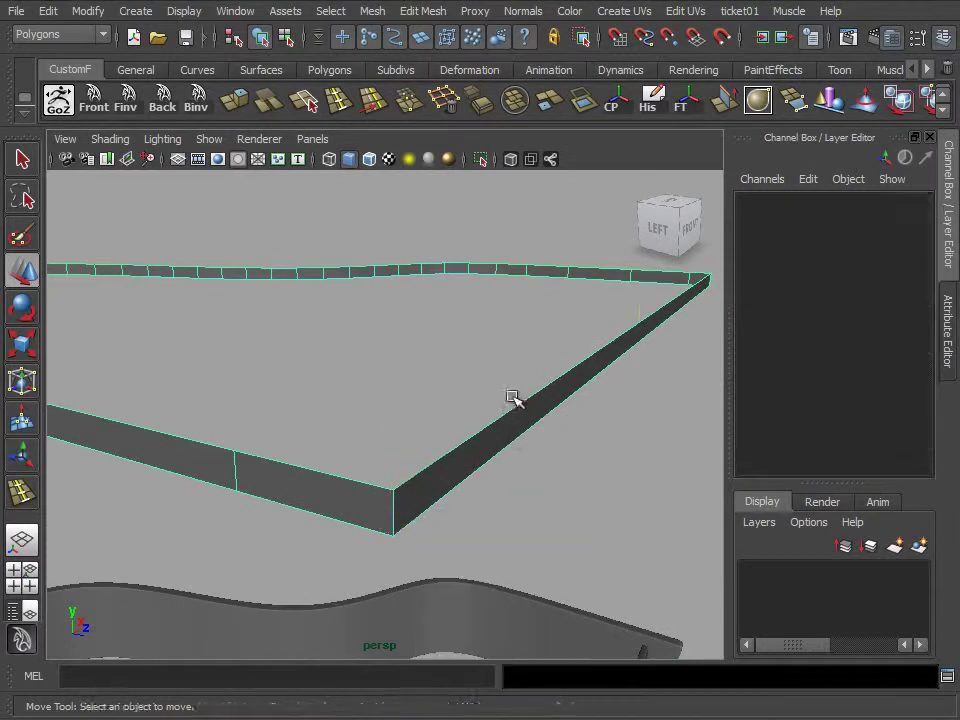
left_click(508, 396)
Cap both open borders of the lid outline and select the panel object
left_click(583, 100)
mouse_move(517, 446)
left_mouse_down("alt")
mouse_move(499, 388)
mouse_move(451, 364)
mouse_move(476, 317)
left_mouse_up("alt")
left_click(583, 100)
right_click_drag(476, 317, 546, 279)
left_click(480, 364)
left_click_drag(480, 364, 451, 378, "alt")
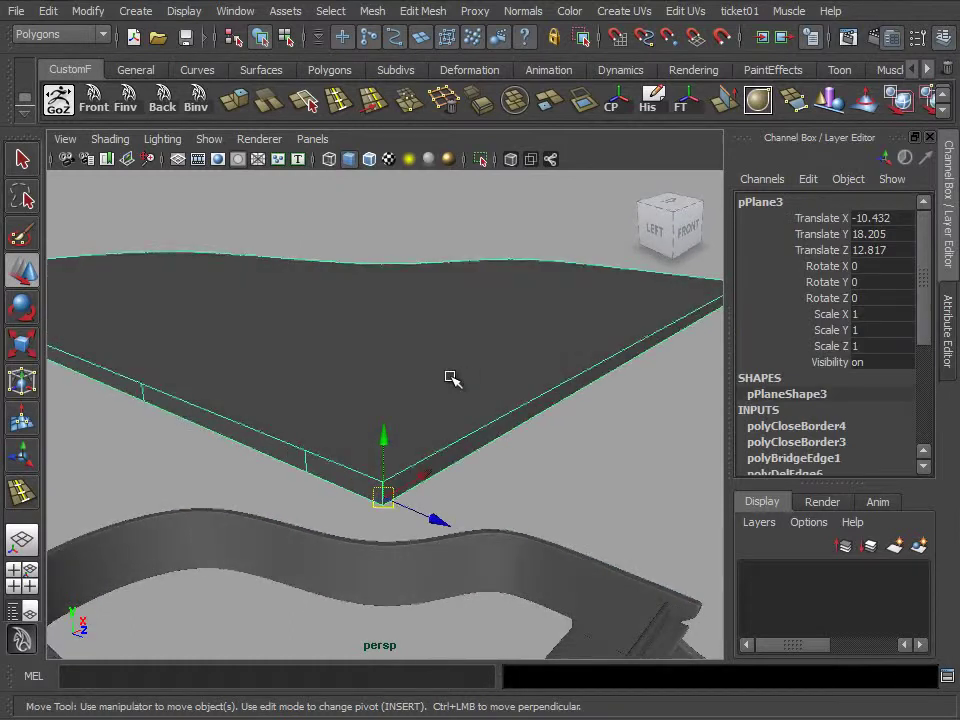
Cut faces across the lid panel in the top view to mark the front flap
key("space")
scroll(302, 317, "down", 3)
right_click_drag(351, 285, 55, 478, "alt")
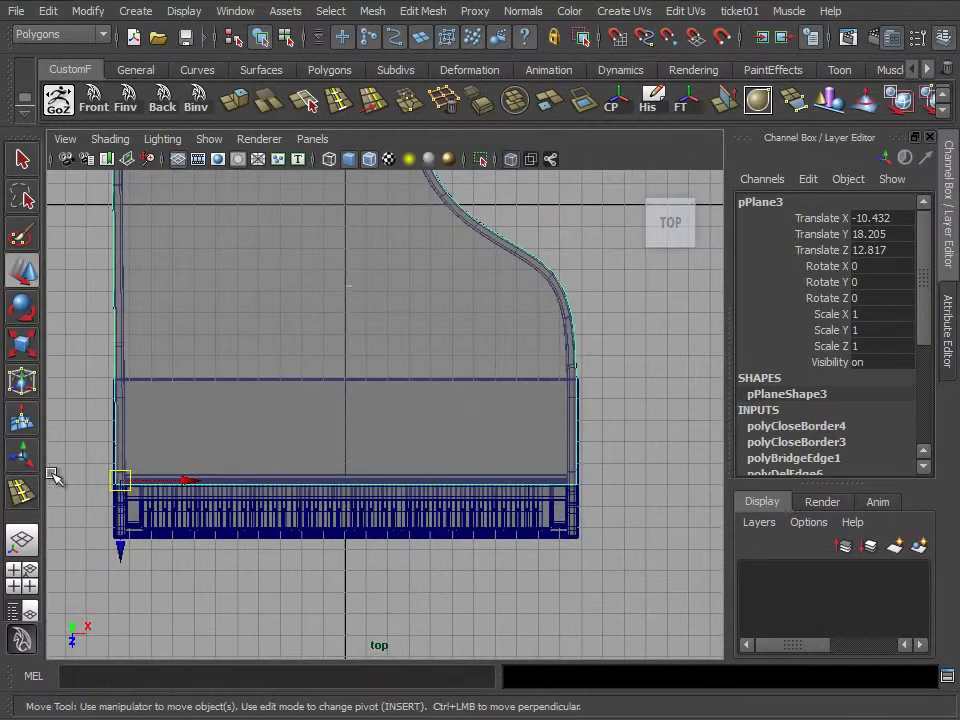
left_click(287, 110)
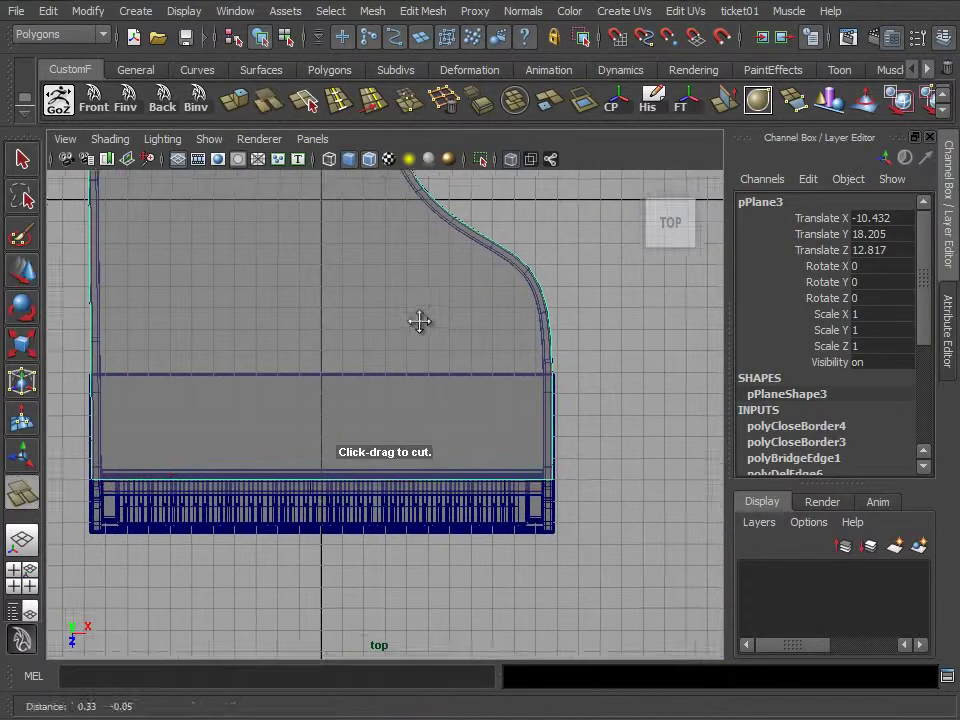
scroll(420, 321, "up", 2)
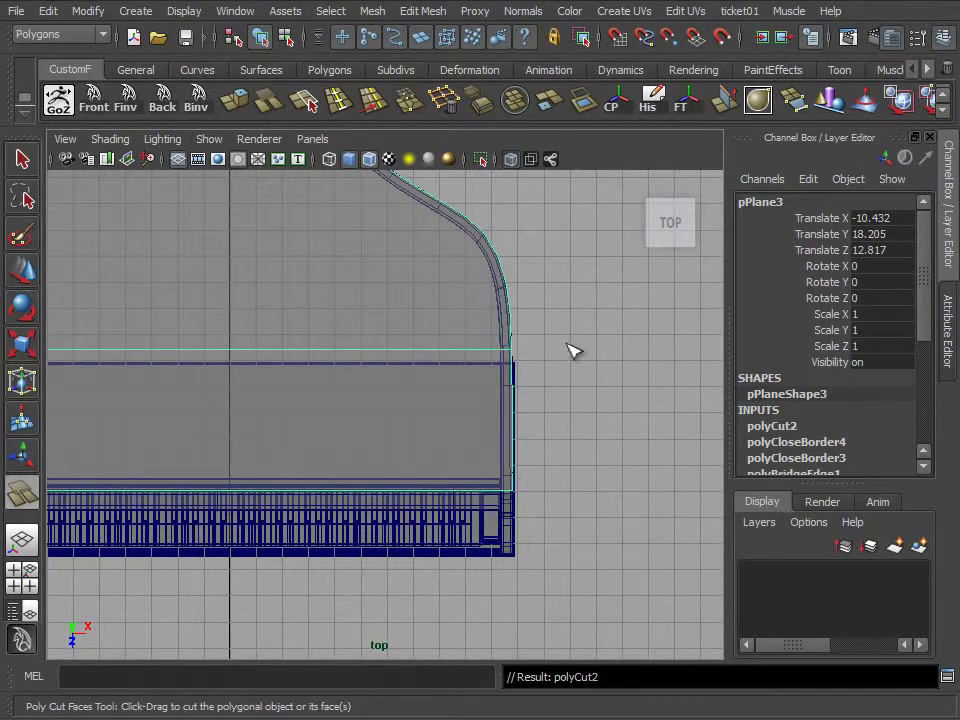
Extract the front flap faces into a separate object, polySurface1
left_click(22, 272)
key("space")
key("space")
mouse_move(379, 414)
left_mouse_down("alt")
mouse_move(414, 399)
mouse_move(385, 381)
left_mouse_up("alt")
key("F8")
mouse_move(611, 396)
left_mouse_down("alt")
mouse_move(227, 400)
mouse_move(259, 349)
left_mouse_up("alt")
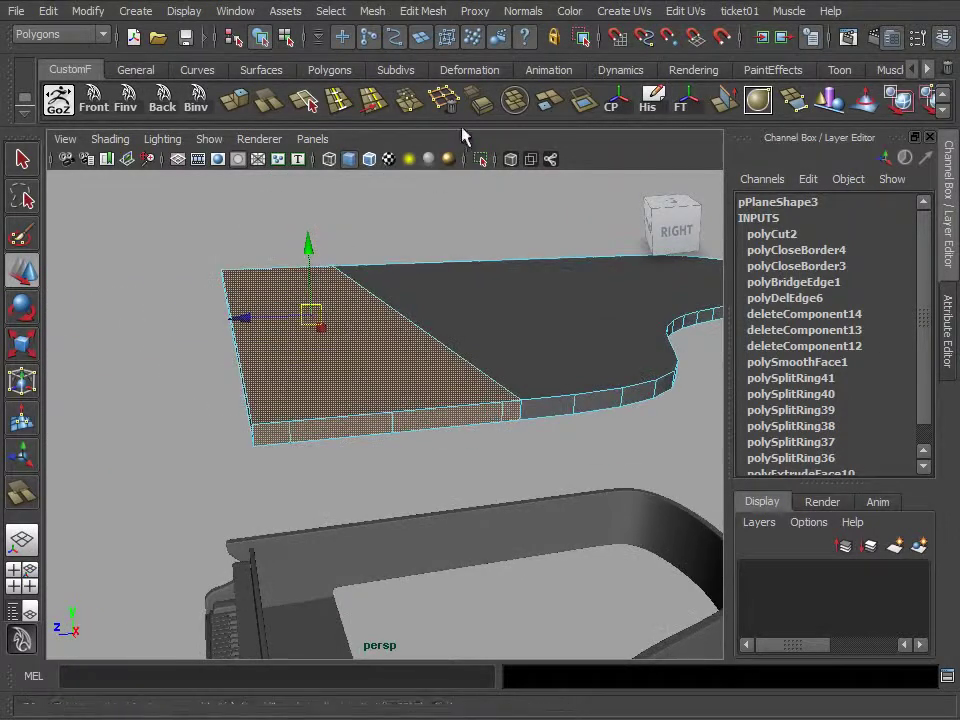
left_click(549, 100)
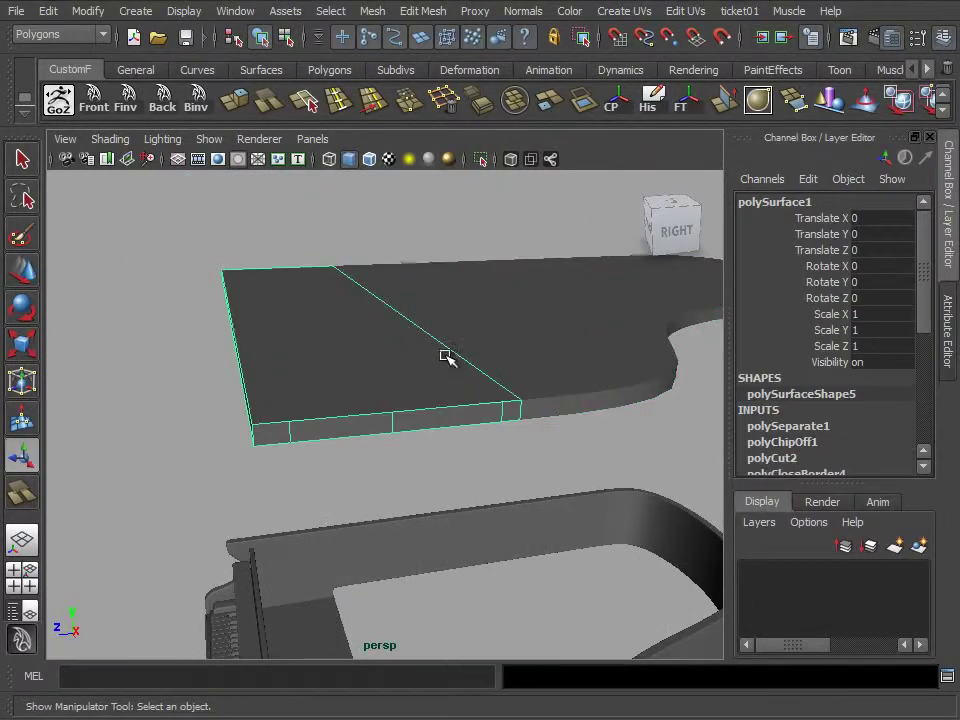
Isolate the front lid piece and cap its open border with Fill Hole
key("F8")
left_click_drag(417, 180, 671, 347, "alt")
right_click_drag(525, 349, 595, 328)
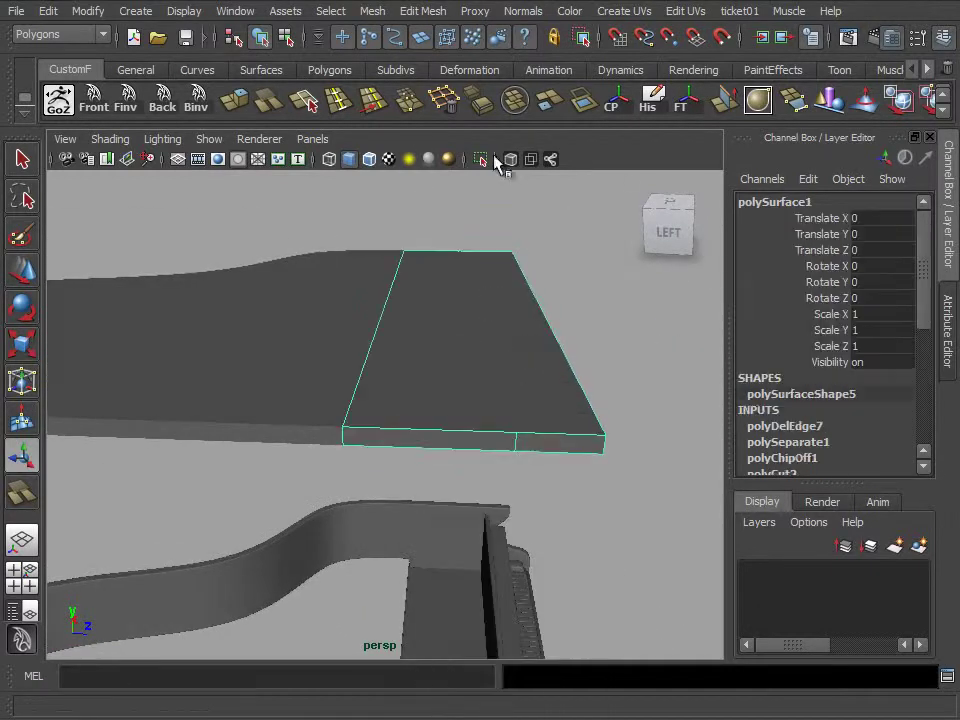
left_click(484, 160)
left_click_drag(488, 240, 493, 336, "alt")
key("F8")
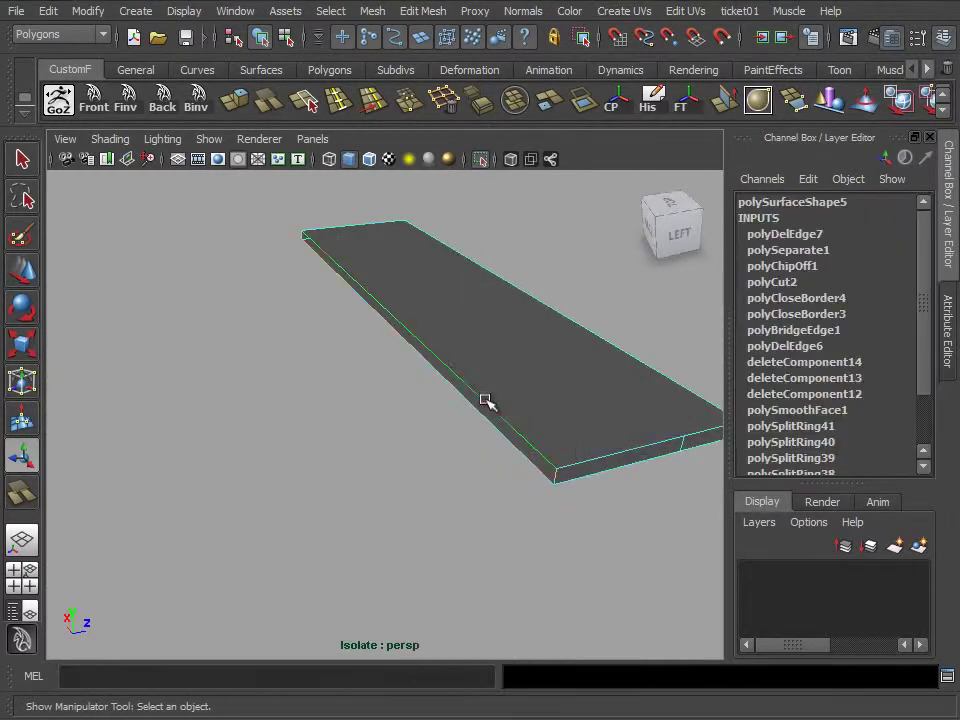
left_click_drag(484, 400, 530, 350, "alt")
left_click(440, 95)
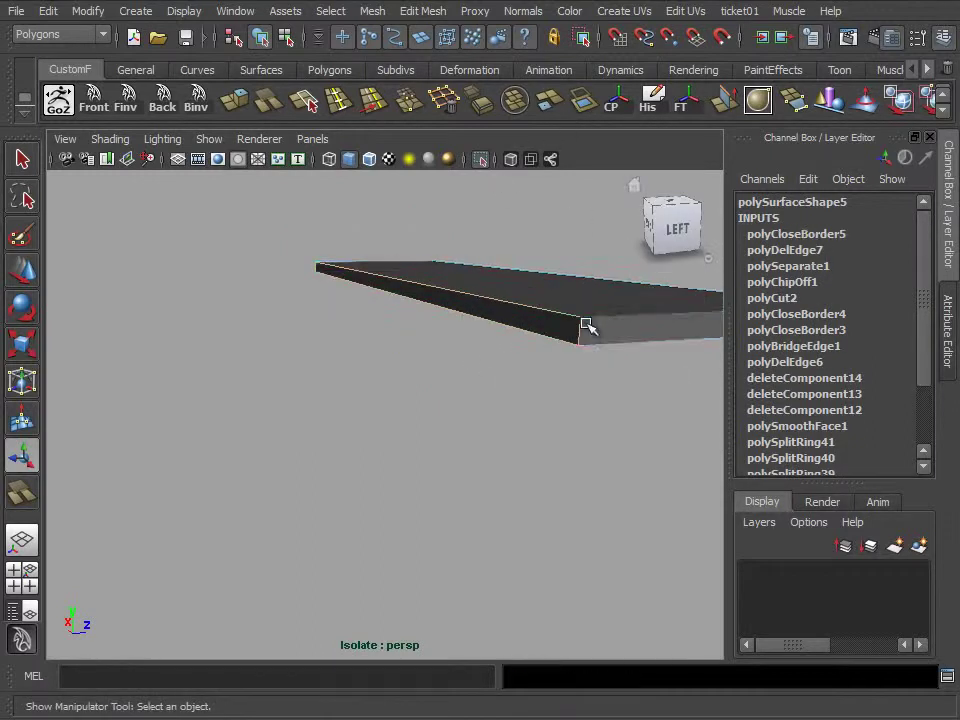
Isolate the main lid piece and cap its open border edges
key("F8")
left_click(481, 161)
left_click(481, 161)
mouse_move(375, 281)
left_mouse_down("alt")
mouse_move(381, 336)
mouse_move(422, 386)
left_mouse_up("alt")
right_click_drag(475, 376, 468, 340)
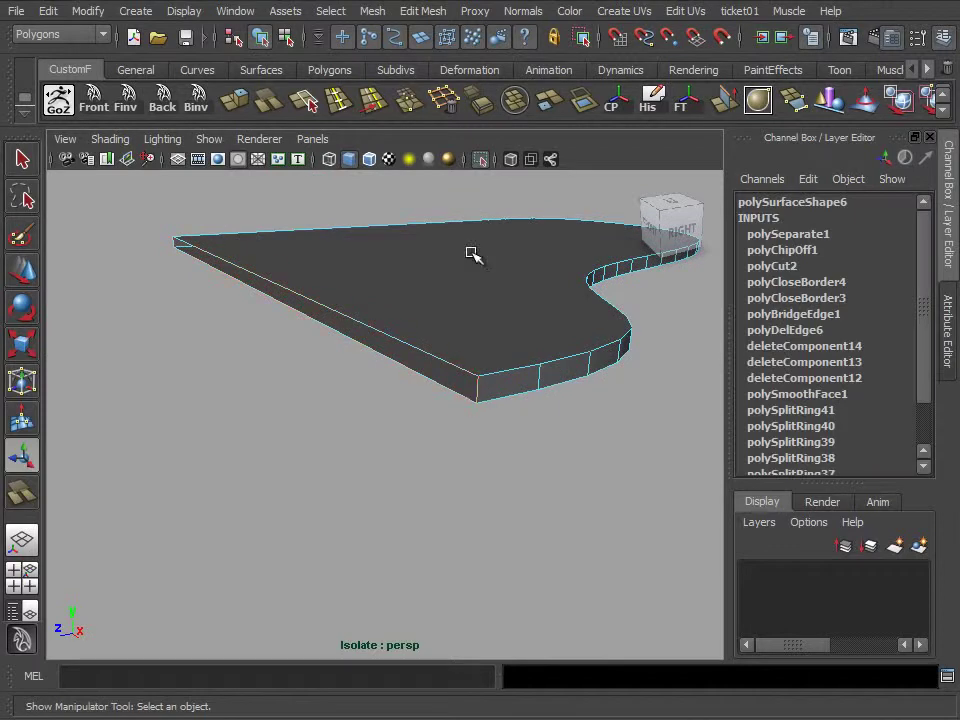
key("g")
Show the whole piano model again and select the front lid piece
right_click_drag(454, 294, 510, 274)
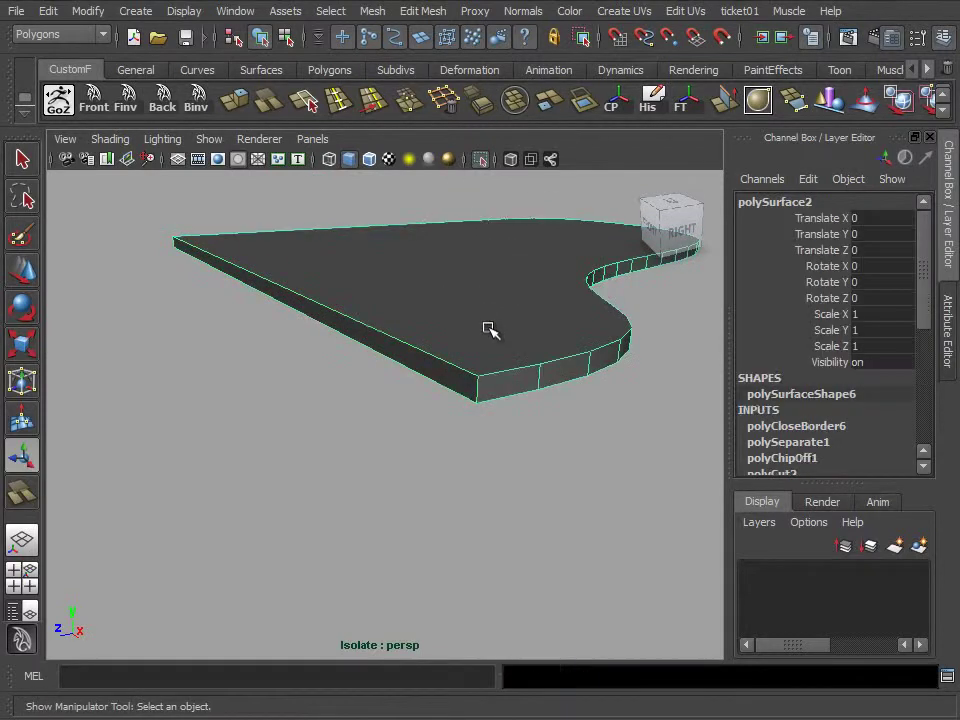
left_click_drag(537, 350, 523, 341, "alt")
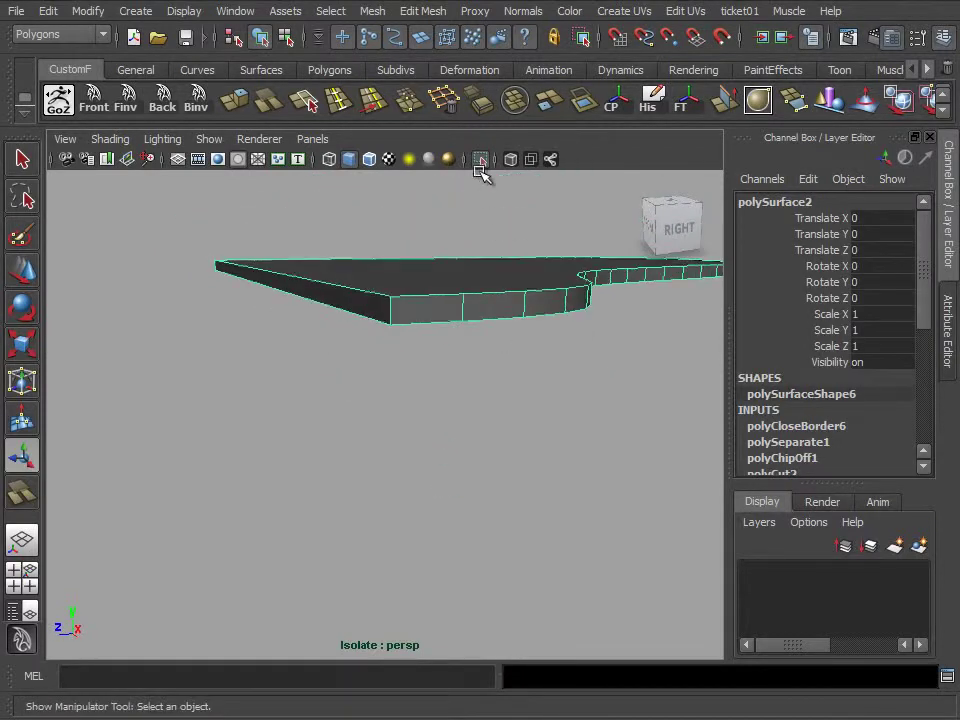
left_click(481, 161)
left_click(274, 321)
Bevel the front lid slab and expand polyBevel13 showing Offset 0.5
mouse_move(274, 321)
left_mouse_down("alt")
mouse_move(365, 360)
mouse_move(476, 377)
mouse_move(399, 446)
left_mouse_up("alt")
mouse_move(399, 446)
right_mouse_down()
mouse_move(405, 489)
mouse_move(480, 447)
right_mouse_up()
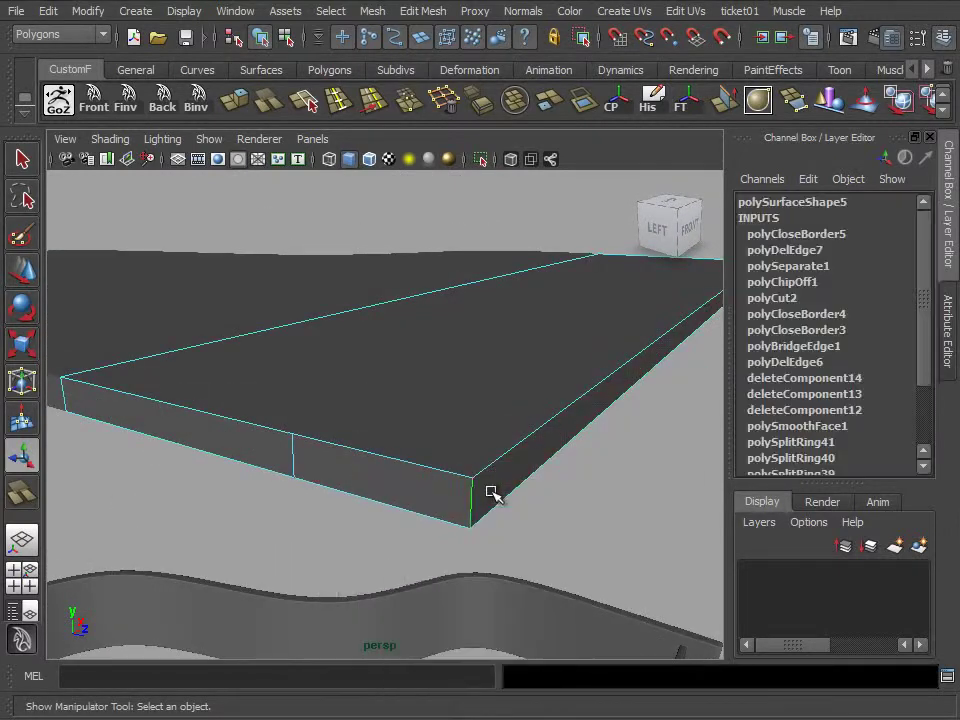
right_click_drag(491, 493, 321, 446, "alt")
mouse_move(321, 446)
left_mouse_down("alt")
mouse_move(465, 338)
mouse_move(491, 403)
mouse_move(521, 416)
mouse_move(549, 462)
left_mouse_up("alt")
left_click(358, 92)
left_click(799, 236)
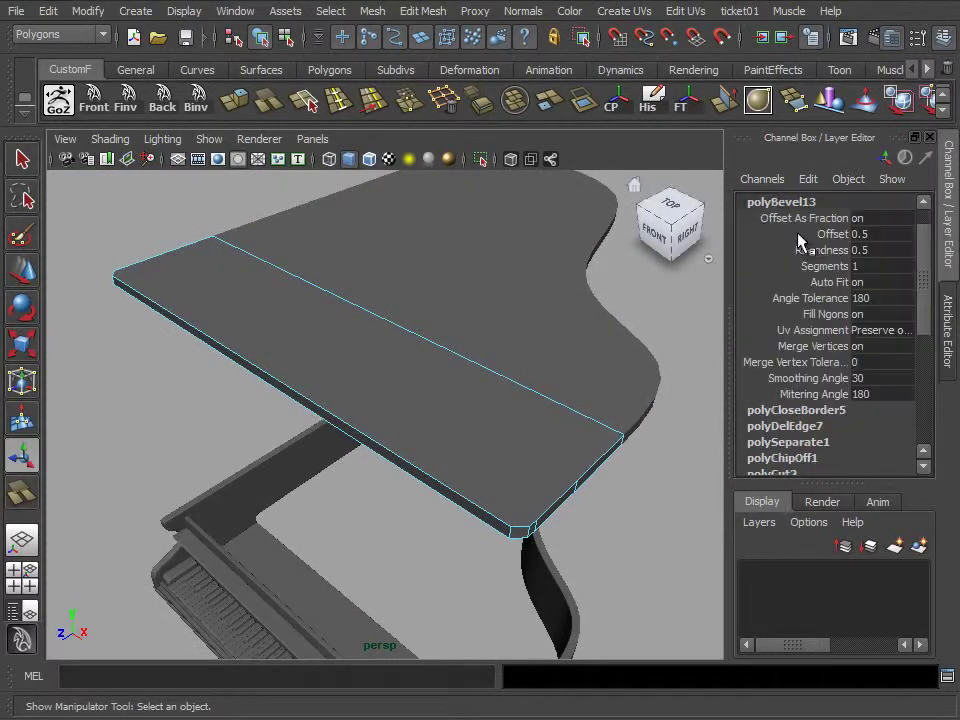
Reselect the beveled front lid piece as an object and open the Windows menu
mouse_move(577, 484)
left_mouse_down("alt")
mouse_move(551, 489)
mouse_move(570, 446)
mouse_move(523, 454)
mouse_move(512, 470)
mouse_move(474, 459)
left_mouse_up("alt")
right_click_drag(369, 431, 450, 410)
left_click(374, 392)
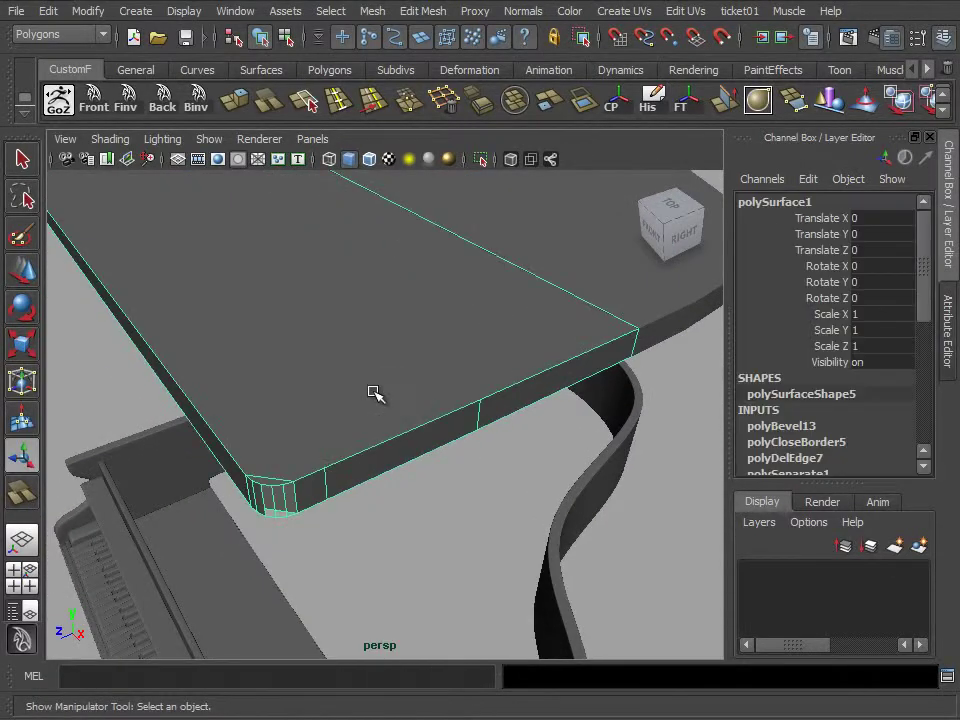
left_click(235, 11)
mouse_move(287, 121)
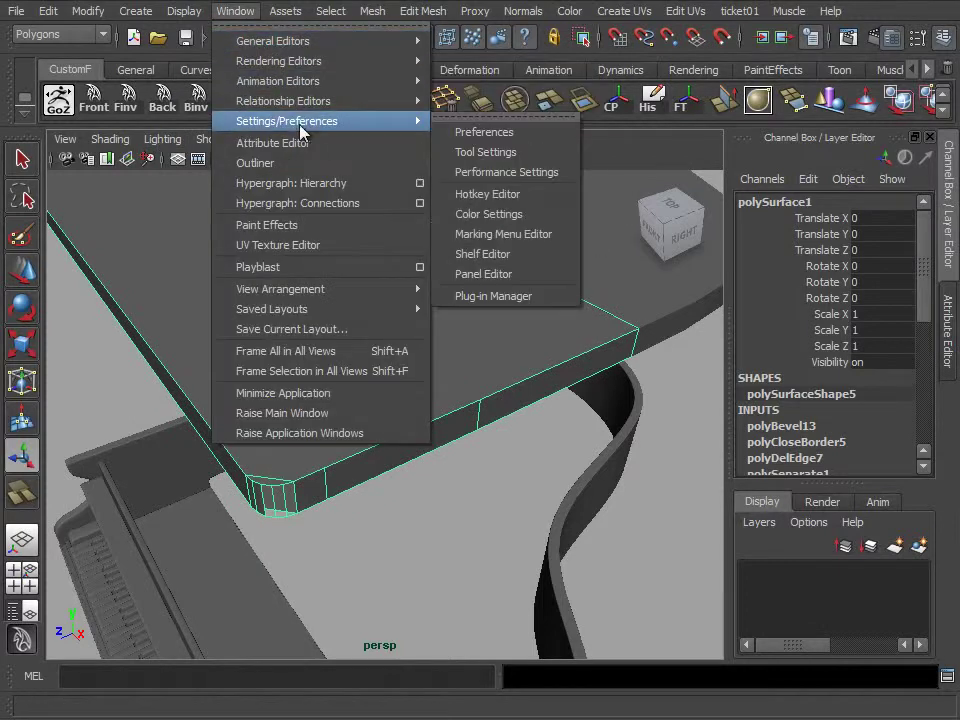
Open the Outliner and dock it beside the perspective view
left_click(258, 163)
left_click(222, 236)
left_click(180, 183)
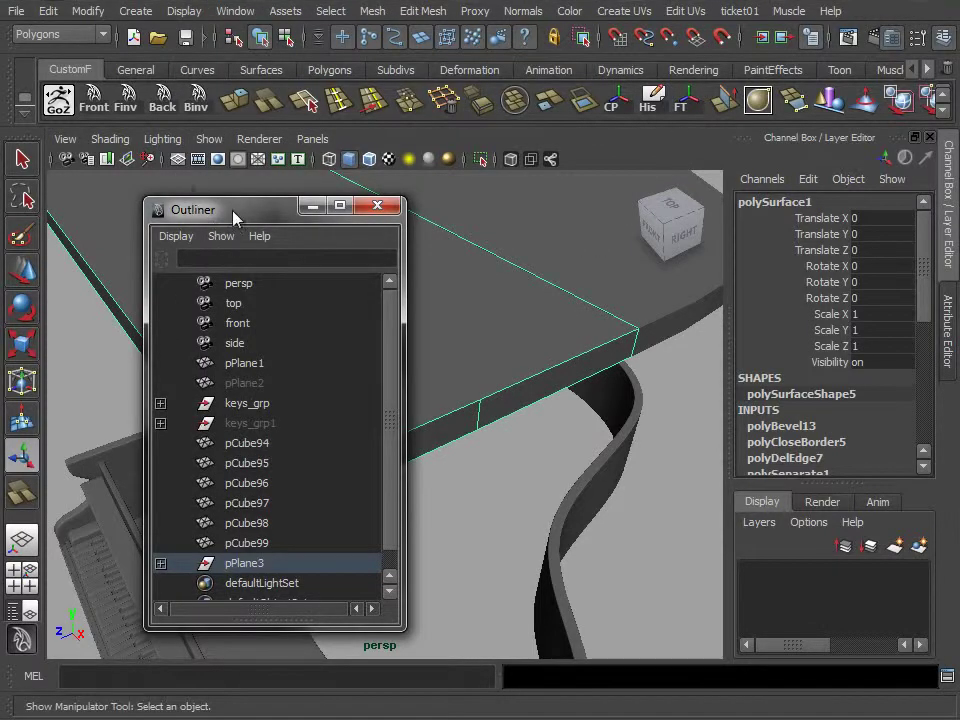
left_click_drag(233, 214, 190, 172)
left_click(15, 611)
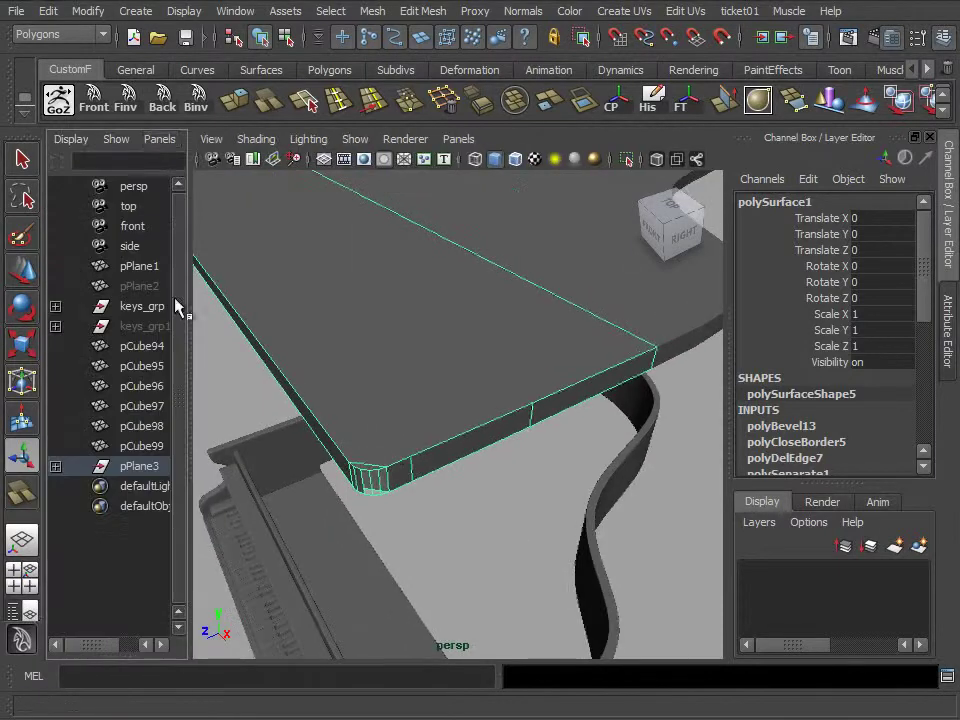
Switch the docked side panel to the Hypershade, showing the lambert1 material
left_click(158, 139)
mouse_move(178, 241)
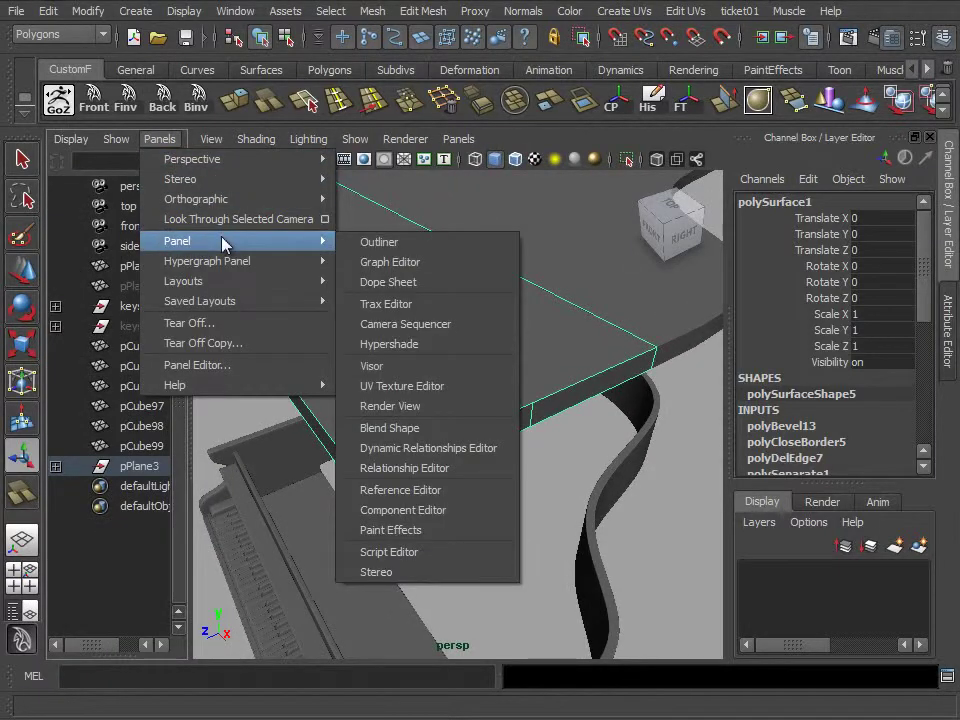
left_click(418, 350)
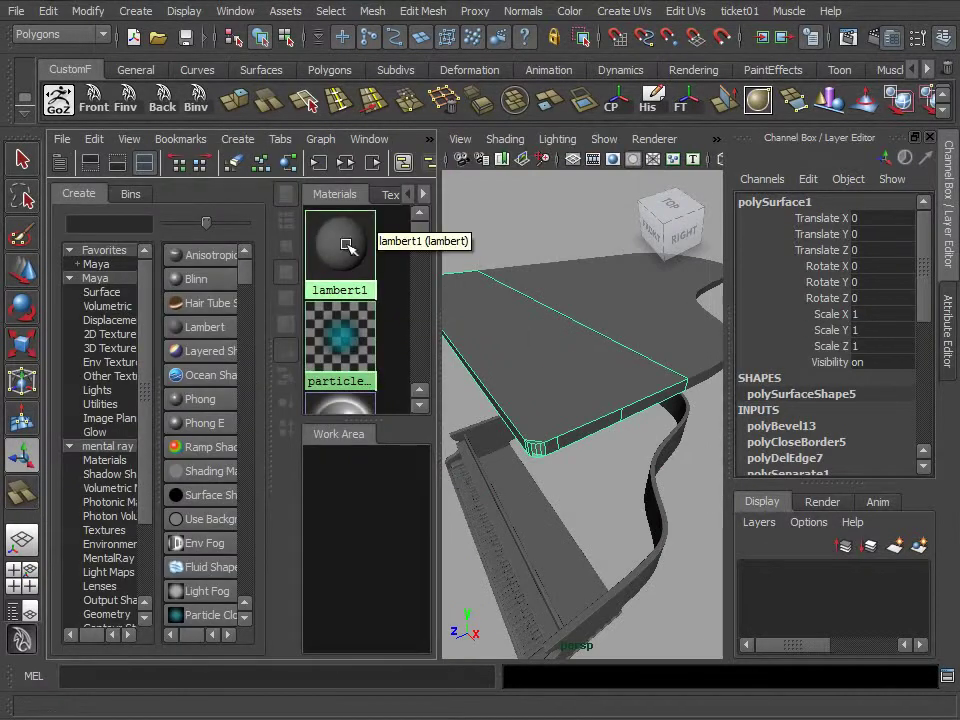
right_click_drag(346, 246, 558, 397)
Inspect the lid slab's corner in a maximized perspective view, then show the four-view layout
key("space")
left_click_drag(502, 355, 394, 429, "alt")
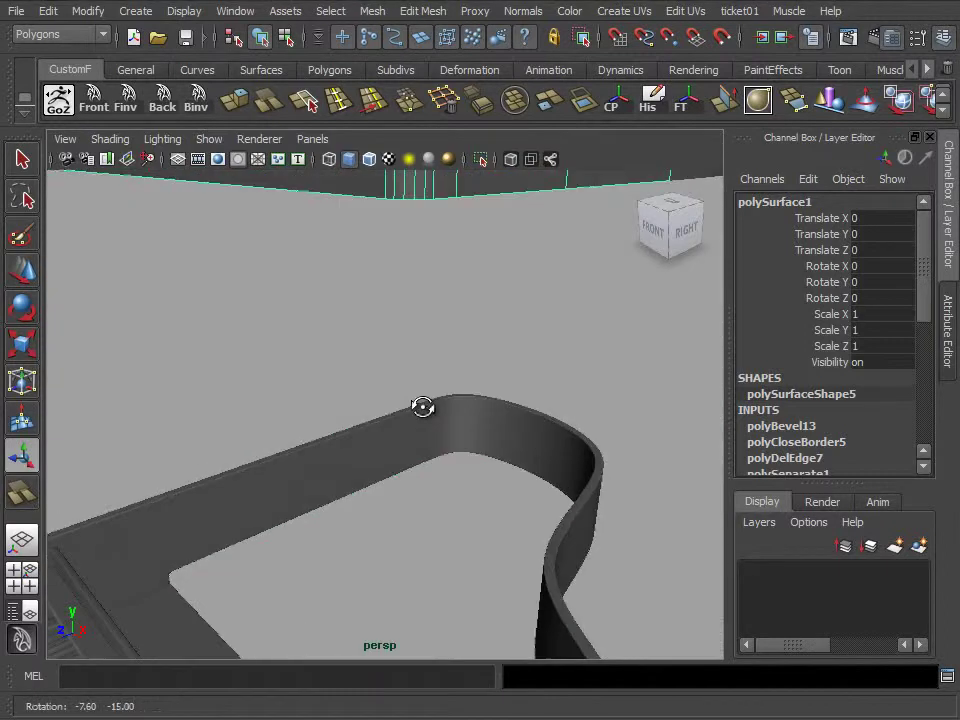
right_click_drag(394, 429, 394, 439, "alt")
left_click_drag(394, 439, 424, 432, "alt")
middle_click_drag(424, 432, 598, 435, "alt")
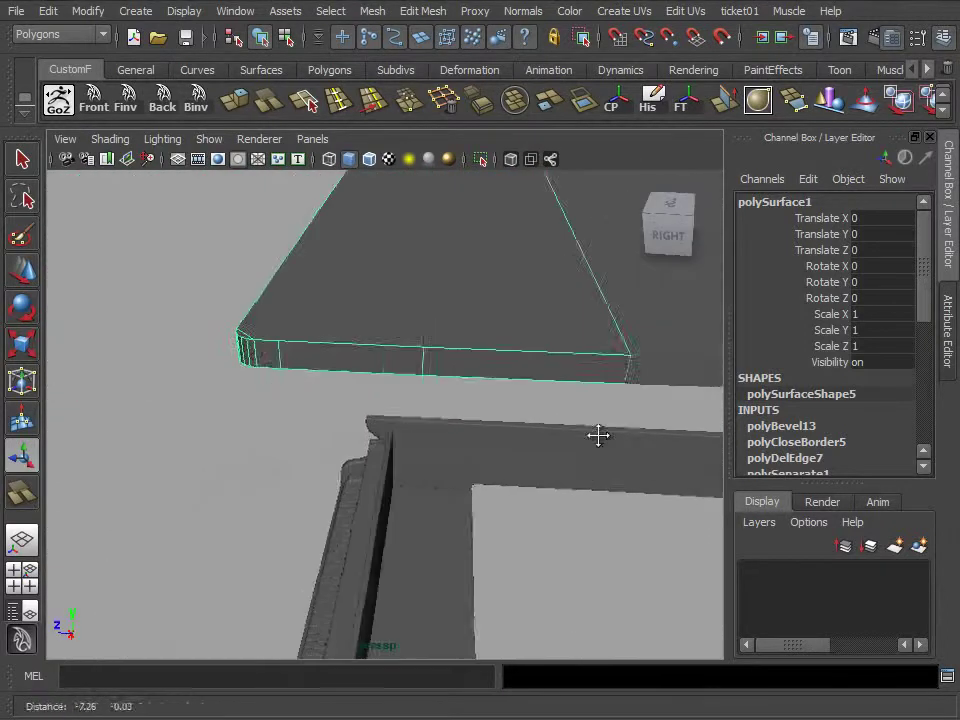
right_click_drag(598, 435, 274, 328, "alt")
left_click_drag(274, 328, 324, 368, "alt")
right_click(376, 403)
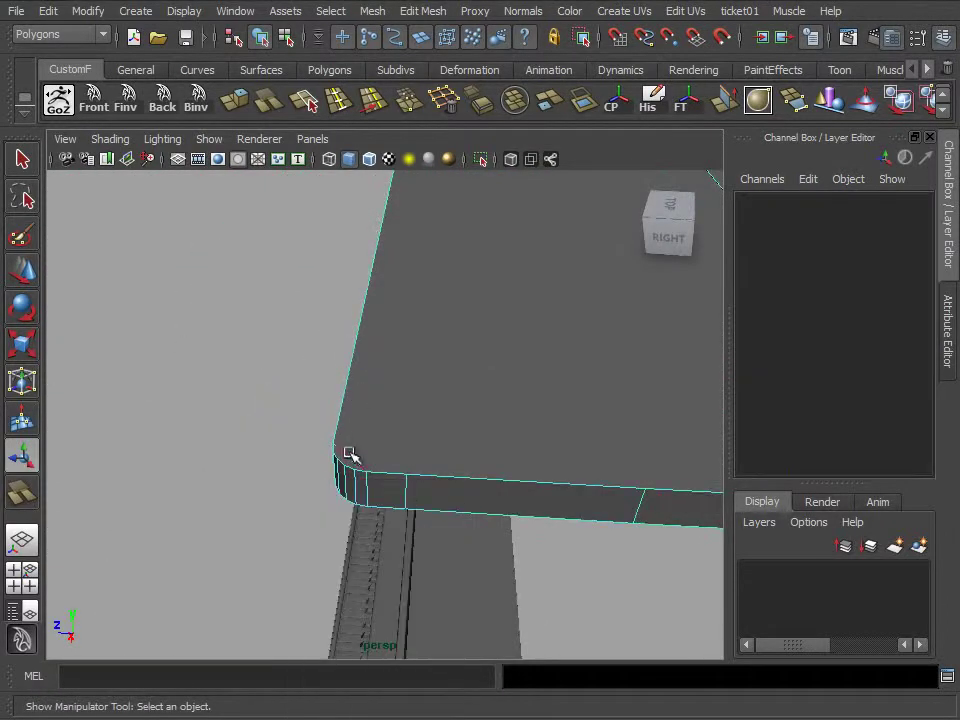
key("space")
left_click(24, 536)
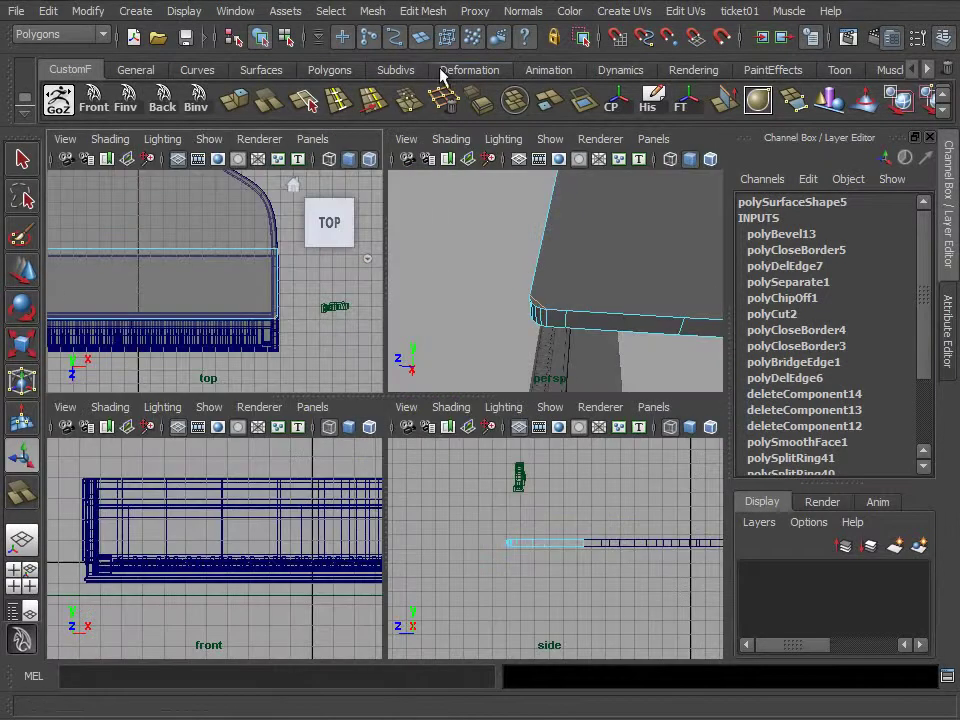
Select the front lid slab in the top view and again in perspective
scroll(220, 325, "up", 5)
key("space")
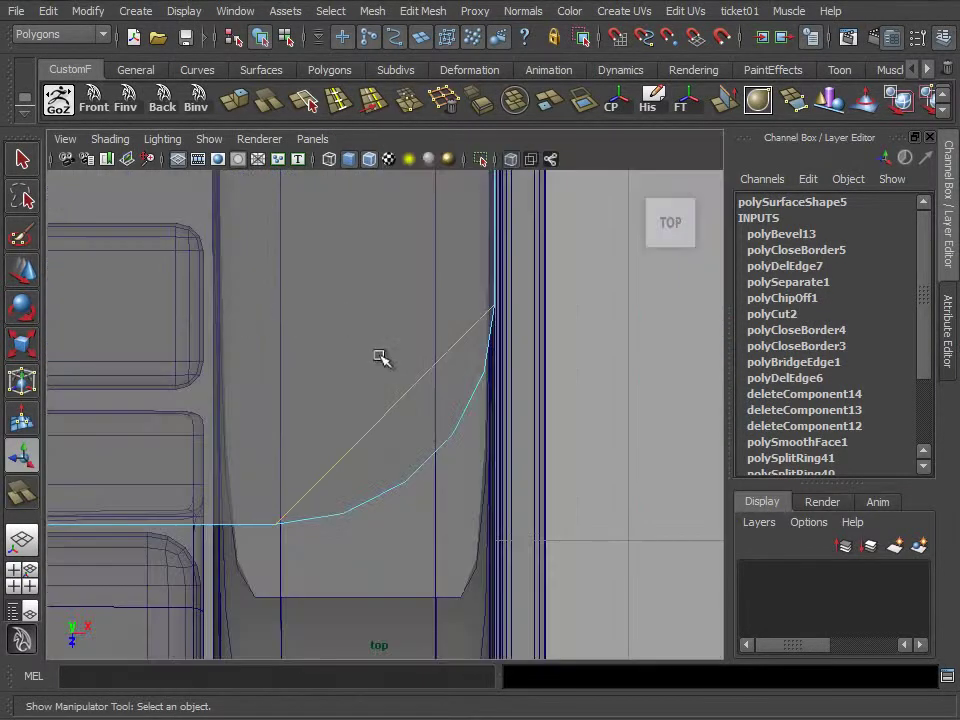
left_click(390, 437)
scroll(349, 422, "down", 5)
middle_click_drag(349, 422, 484, 401, "alt")
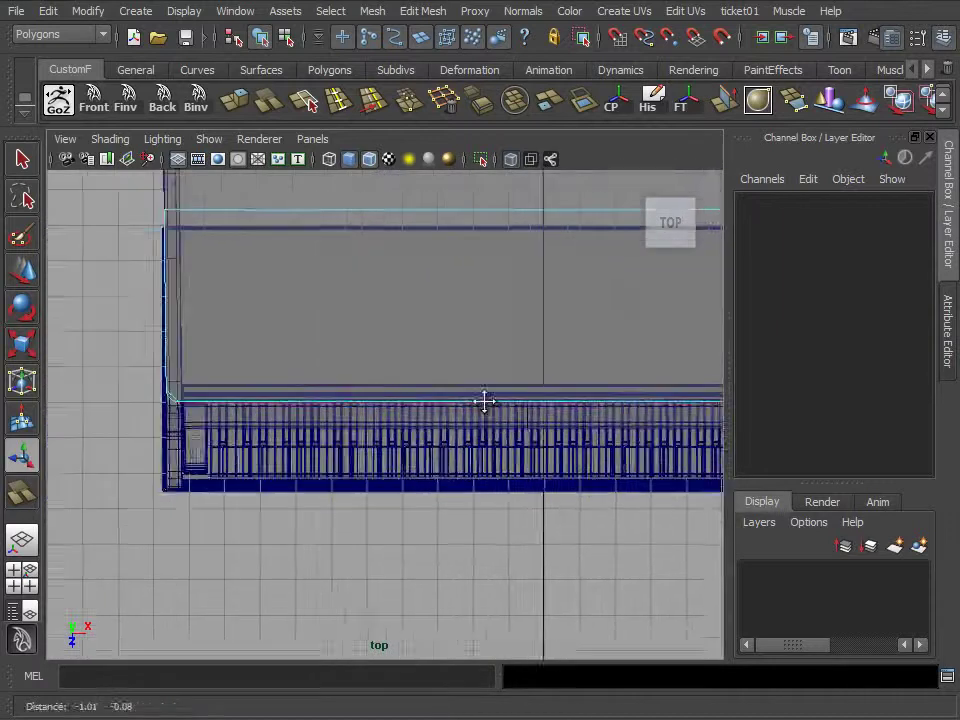
scroll(290, 375, "up", 4)
middle_click_drag(290, 375, 349, 369, "alt")
left_click(349, 375)
scroll(428, 371, "down", 4)
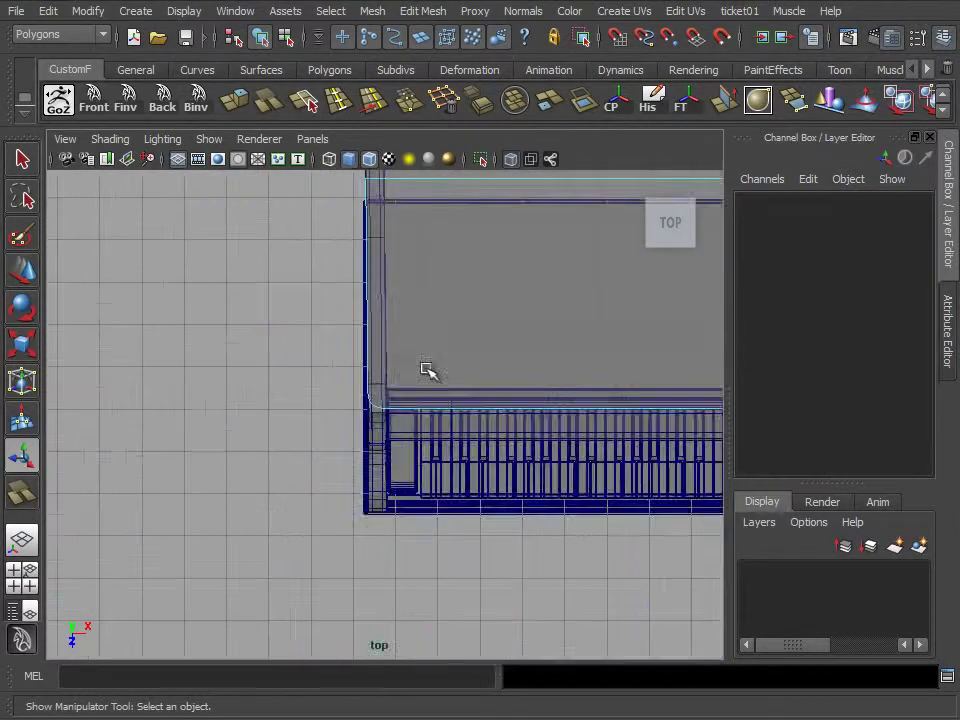
key("space")
key("space")
scroll(407, 388, "up", 3)
scroll(463, 353, "up", 3)
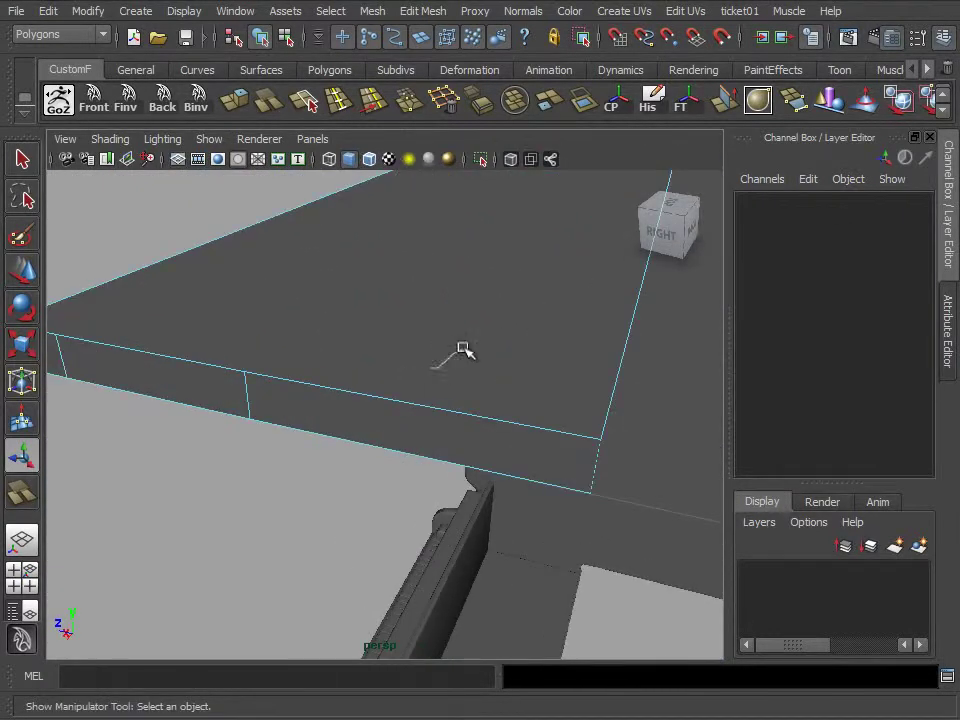
left_click(474, 326)
Isolate the front lid slab in perspective and bevel its edges, creating polyBevel14
left_click(480, 160)
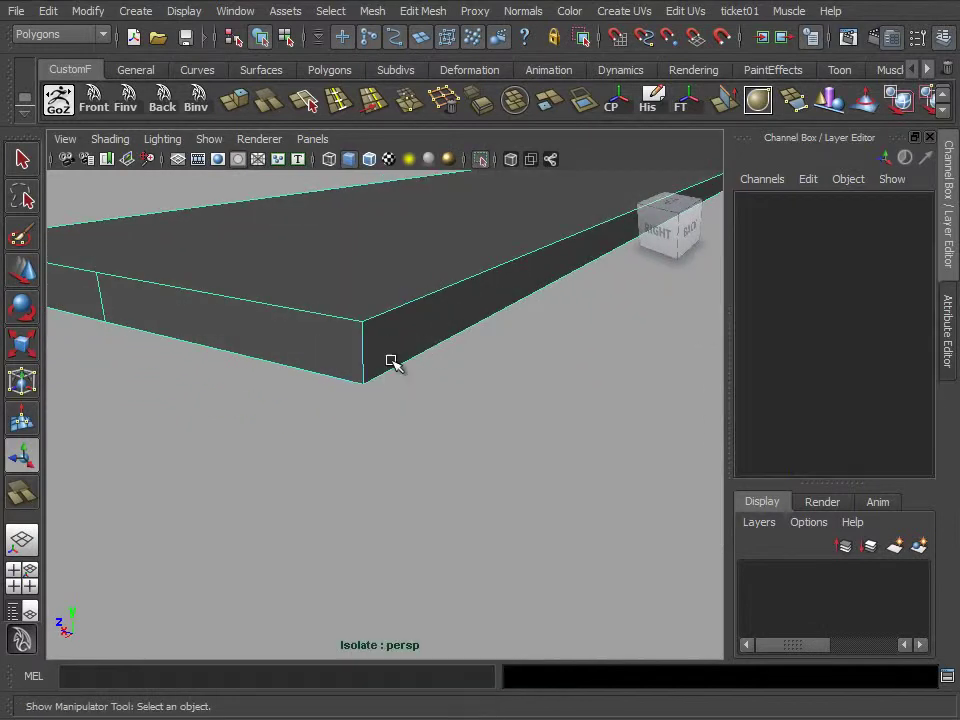
left_click_drag(364, 349, 360, 393, "alt")
middle_click_drag(360, 393, 73, 381, "alt")
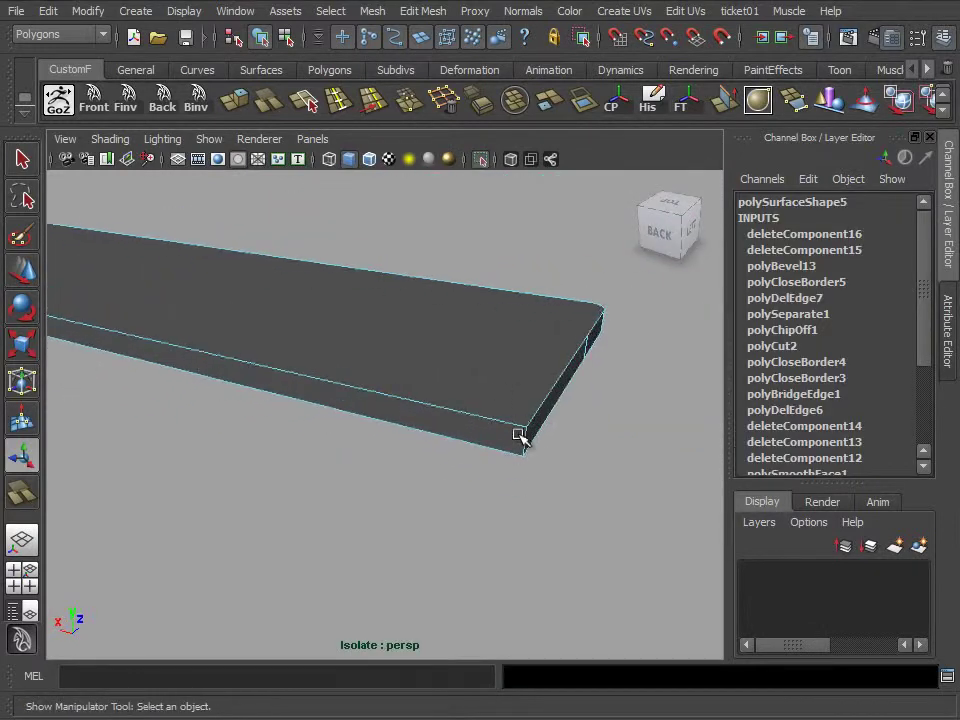
left_click_drag(514, 450, 617, 460, "alt")
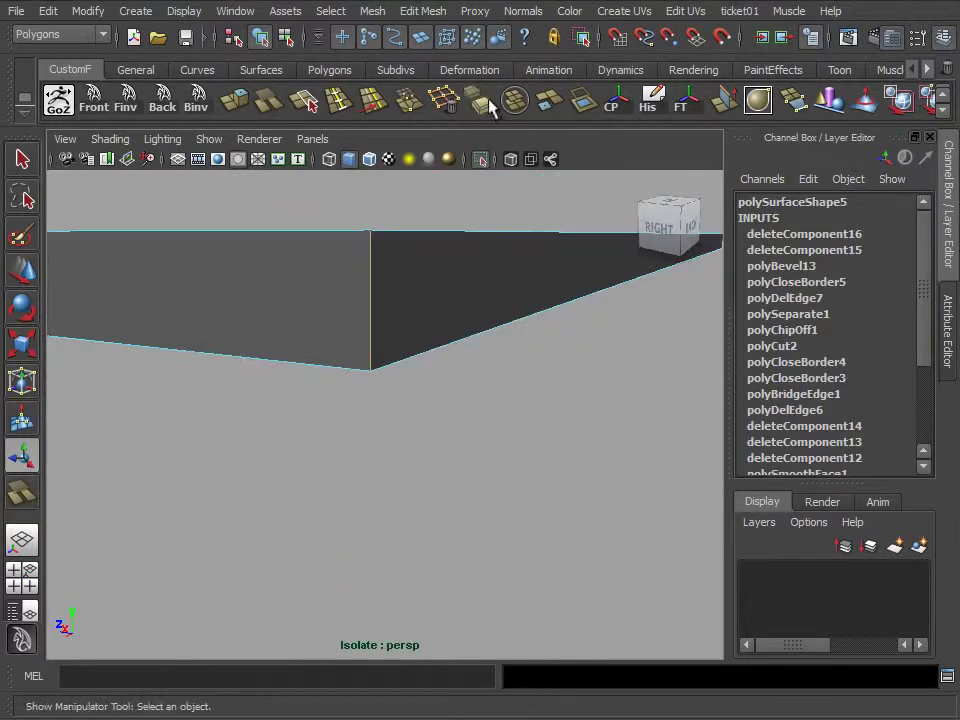
left_click(488, 104)
left_click_drag(471, 429, 424, 476, "alt")
Change the new bevel polyBevel14 to 3 segments
left_click(823, 236)
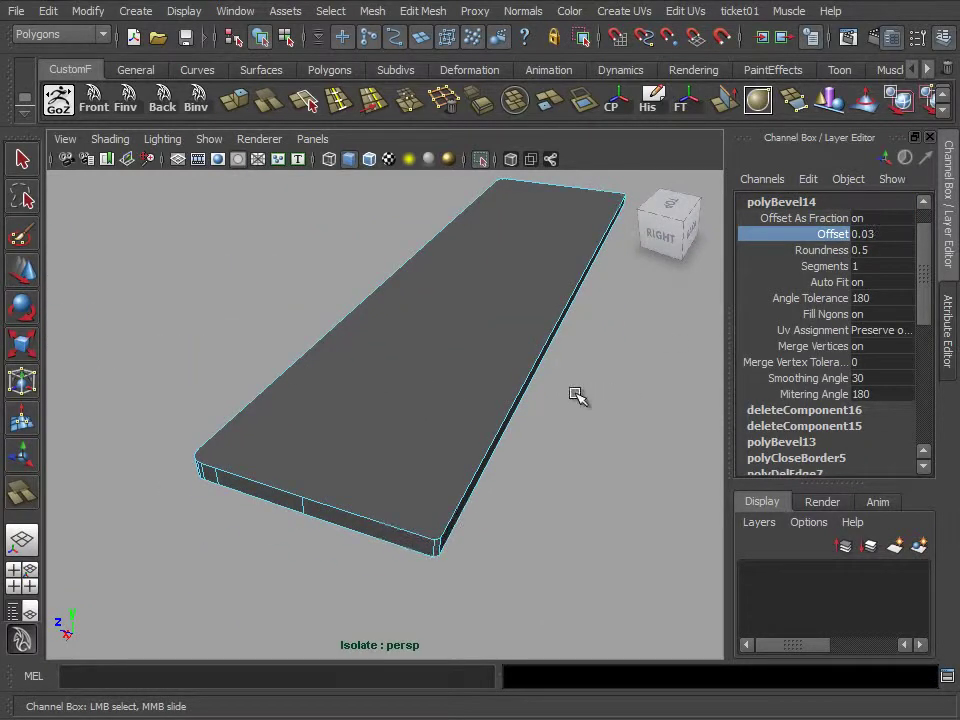
type("3")
scroll(546, 482, "up", 5)
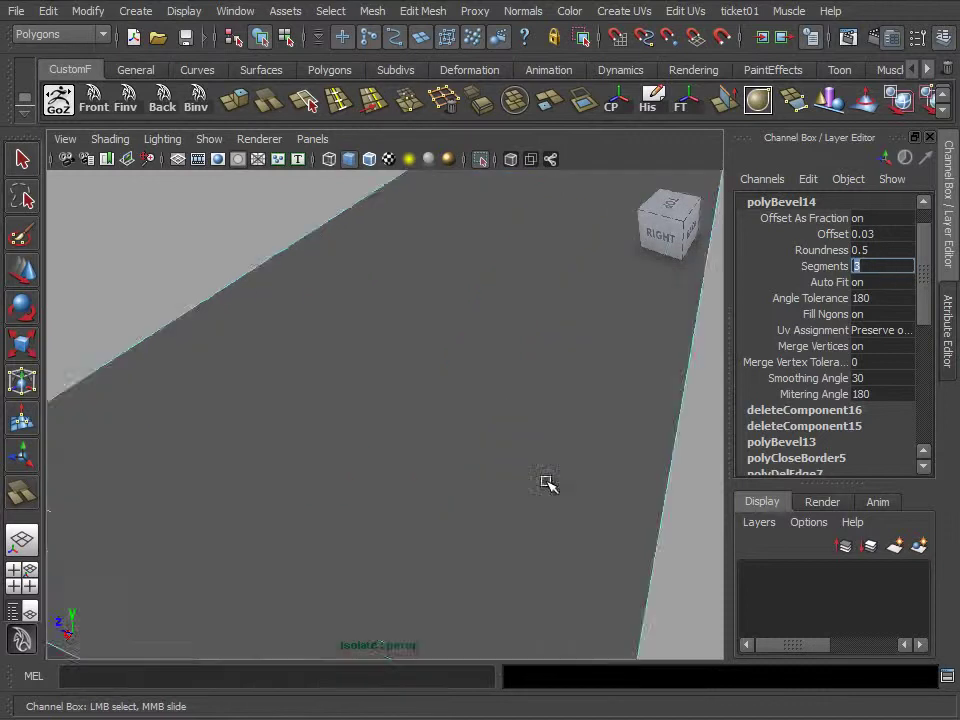
key("Return")
left_click_drag(546, 482, 491, 394, "alt")
Frame the slab's bevelled corner in a maximized top view and show polyBevel14's settings
left_click(471, 388)
key("space")
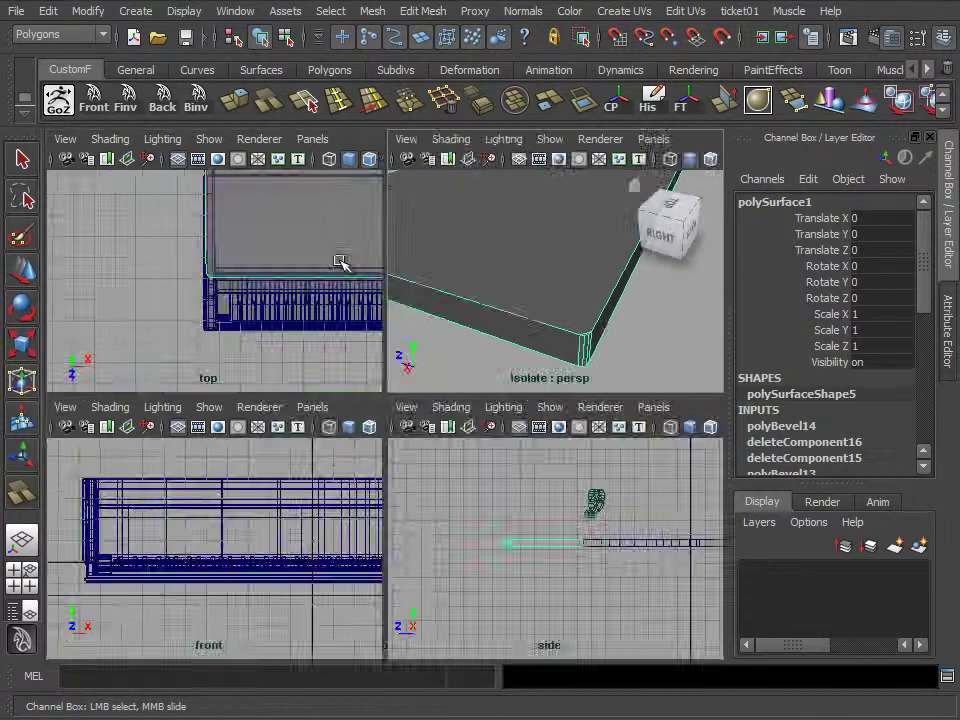
key("space")
scroll(413, 396, "up", 3)
scroll(383, 472, "up", 3)
middle_click_drag(383, 472, 423, 553, "alt")
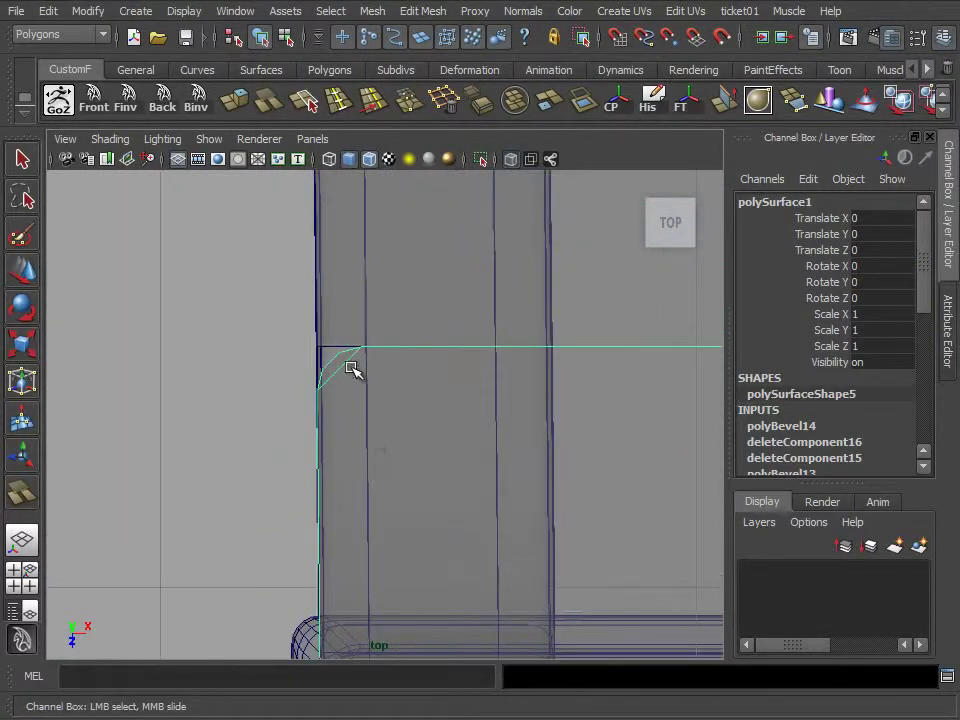
right_click(350, 344)
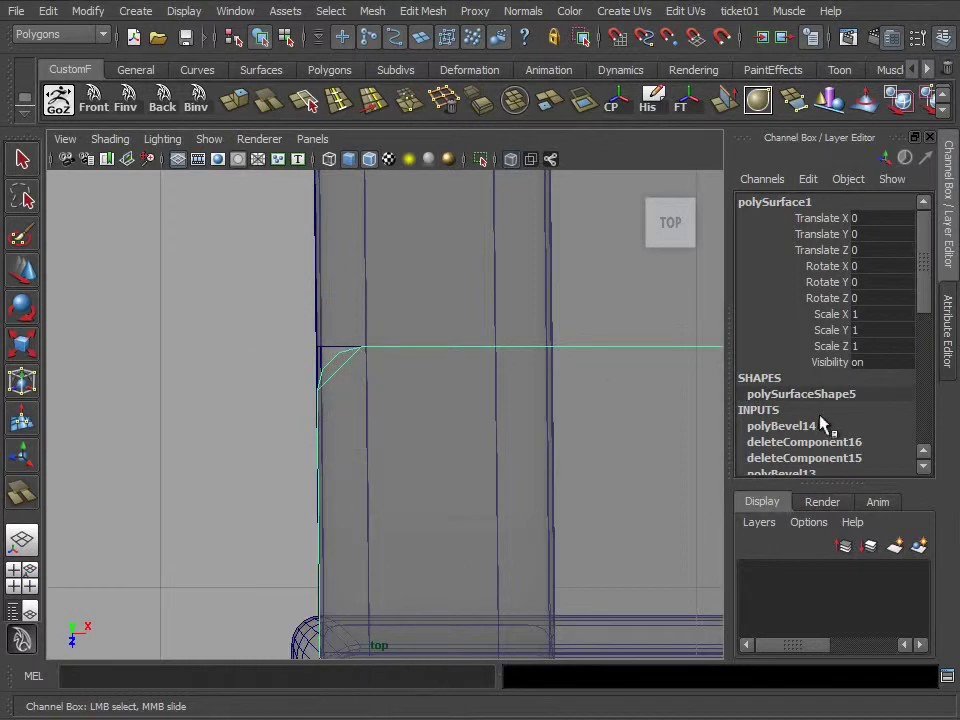
left_click(816, 425)
Check the slab in the top view, clear the selection, and return to perspective
right_click(399, 426)
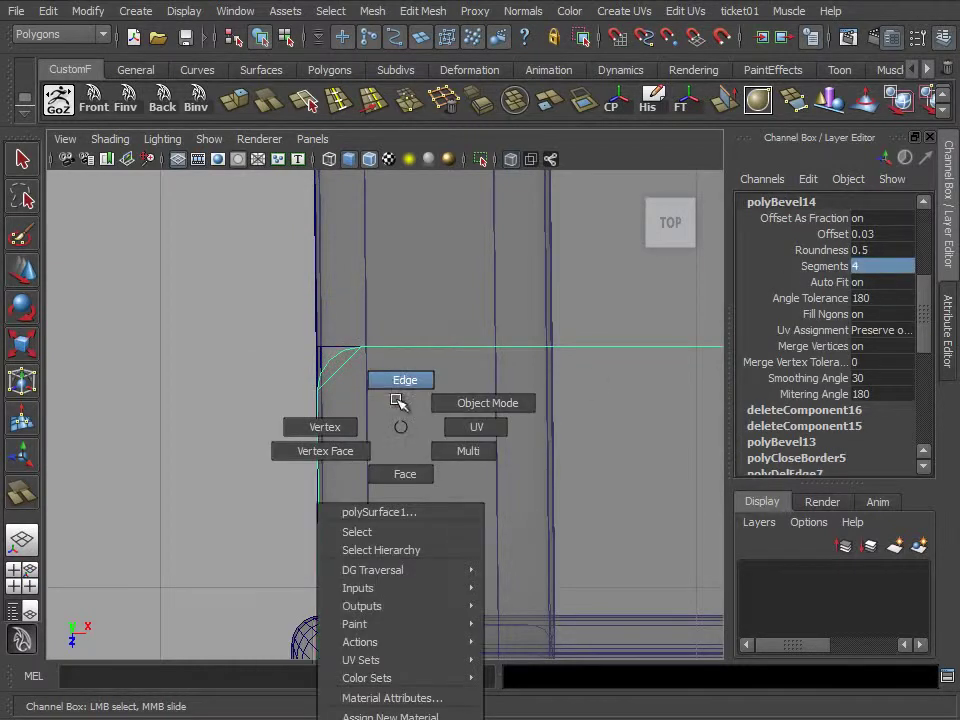
scroll(432, 408, "down", 5)
scroll(432, 408, "up", 5)
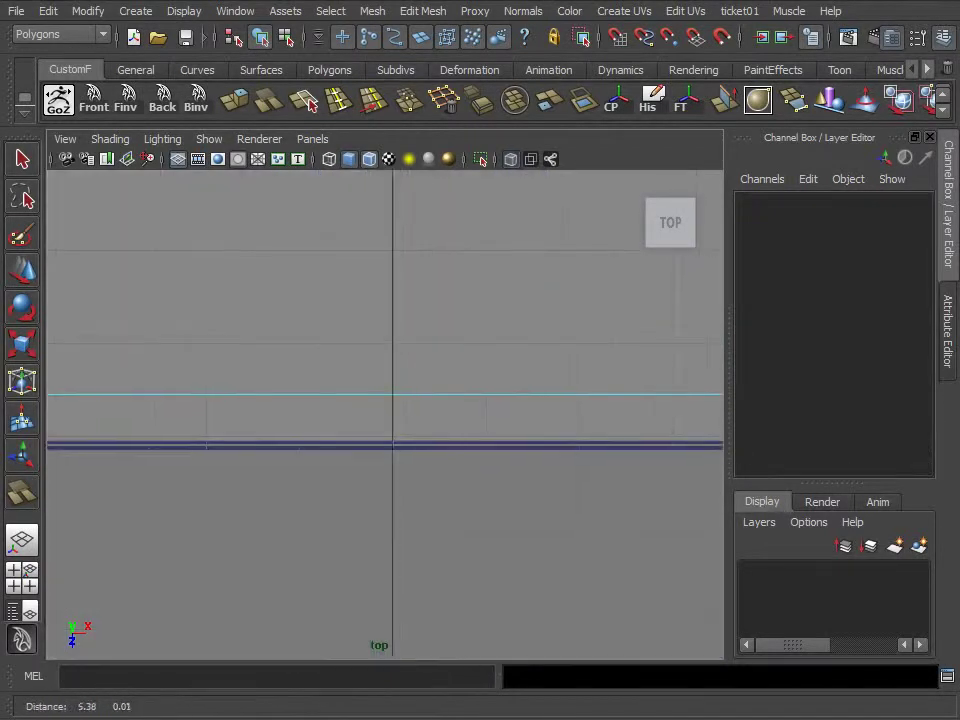
scroll(144, 439, "down", 5)
scroll(321, 429, "up", 3)
scroll(249, 418, "up", 2)
left_click(293, 439)
left_click(334, 394)
key("space")
key("space")
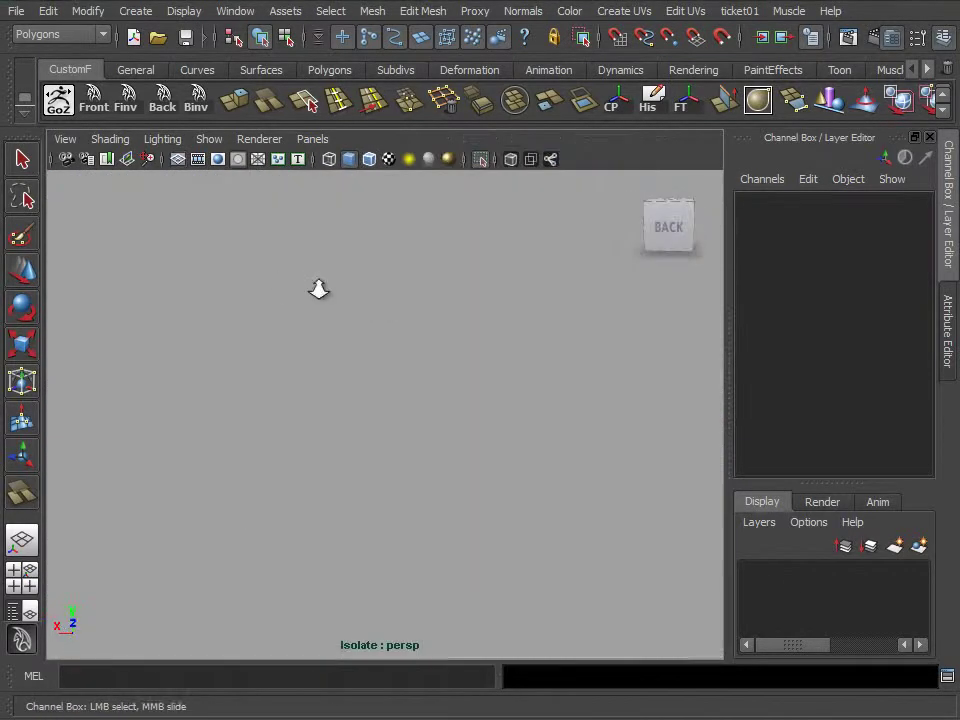
Isolate the main lid piece, polySurface2, and select it to view its corner
left_click_drag(318, 289, 435, 394, "alt")
right_click_drag(381, 409, 410, 386)
mouse_move(410, 386)
left_mouse_down("alt")
mouse_move(375, 456)
mouse_move(262, 430)
mouse_move(402, 323)
left_mouse_up("alt")
left_click(388, 163)
scroll(380, 270, "up", 3)
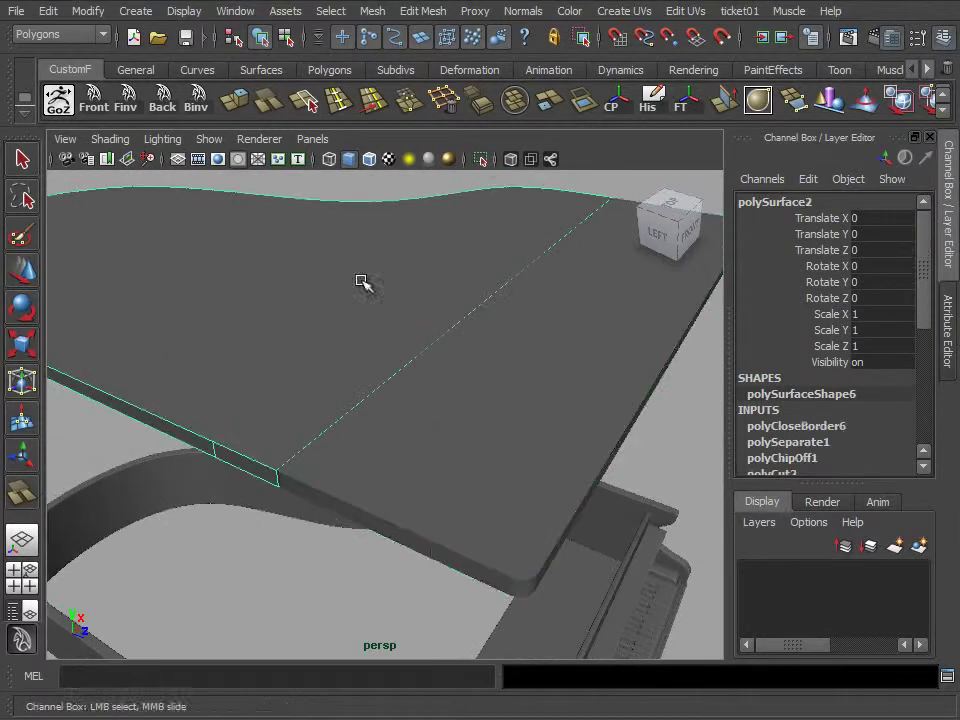
left_click(485, 163)
left_click_drag(242, 223, 439, 360, "alt")
right_click_drag(407, 364, 395, 383)
left_click(395, 383)
mouse_move(364, 398)
left_mouse_down("alt")
mouse_move(420, 435)
mouse_move(300, 409)
mouse_move(395, 392)
left_mouse_up("alt")
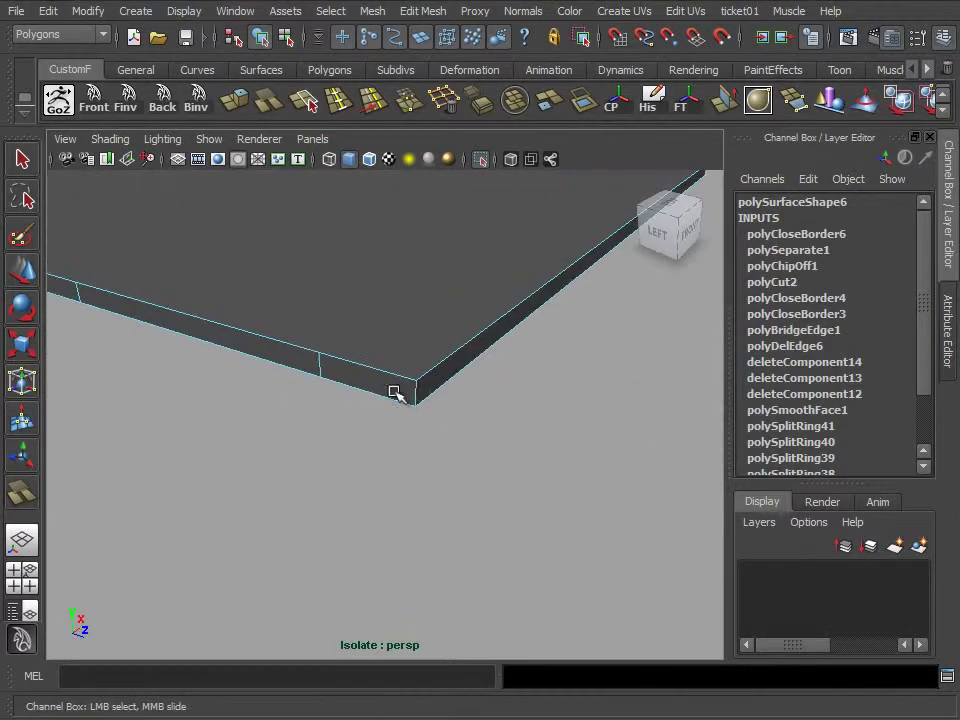
Bevel the slab's corner edges as polyBevel15 with Offset 0.08 and 4 segments
left_click(480, 108)
key("space")
key("space")
scroll(303, 377, "up", 3)
left_click(781, 234)
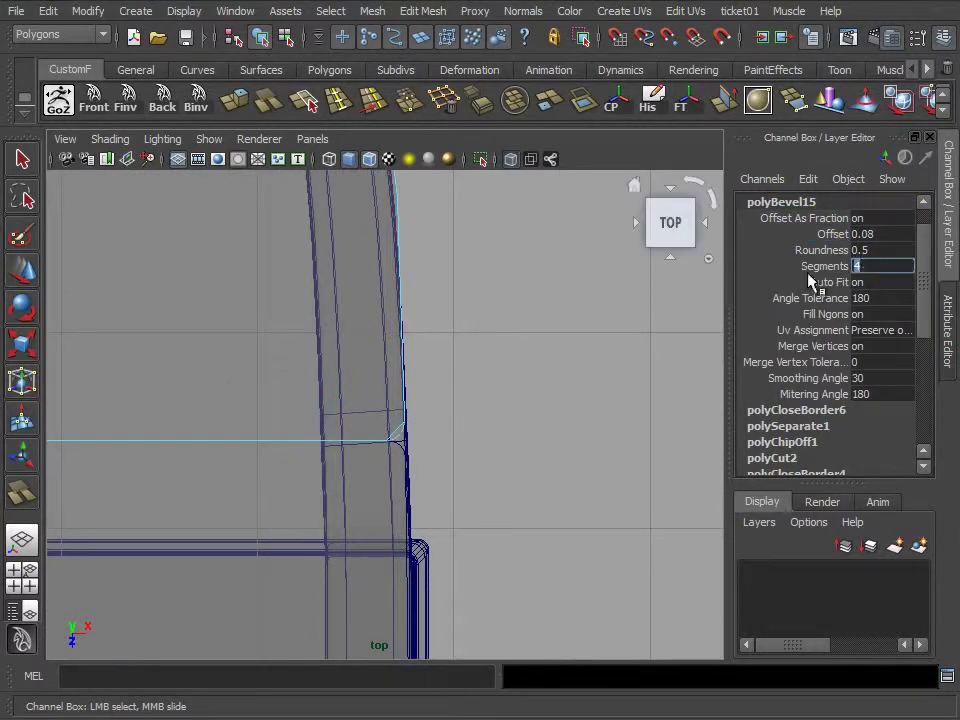
key("Return")
mouse_move(471, 424)
right_mouse_down("alt")
mouse_move(690, 422)
mouse_move(418, 428)
right_mouse_up("alt")
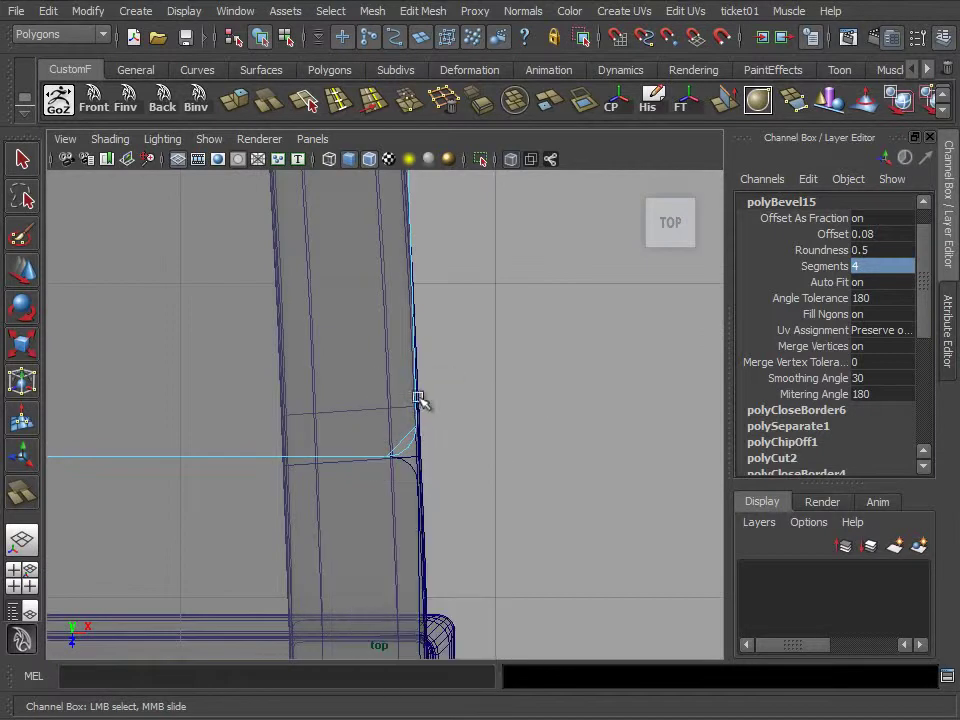
Undo an accidental deletion and review the rounded corner in the four-view layout
left_click(398, 447)
key("Delete")
key("ctrl+z")
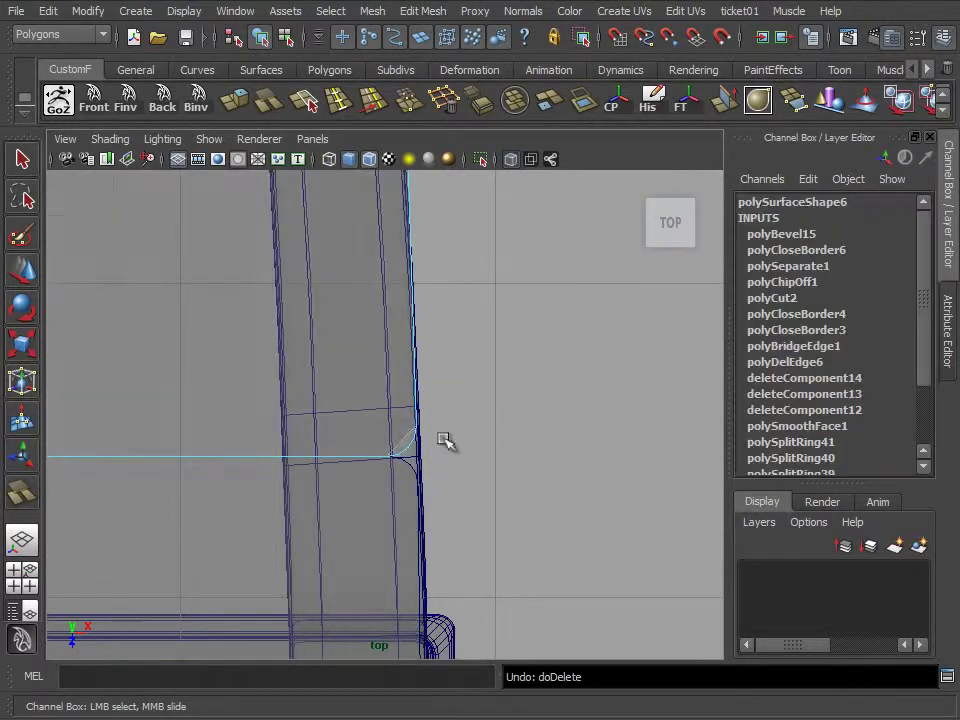
key("space")
left_click(218, 293)
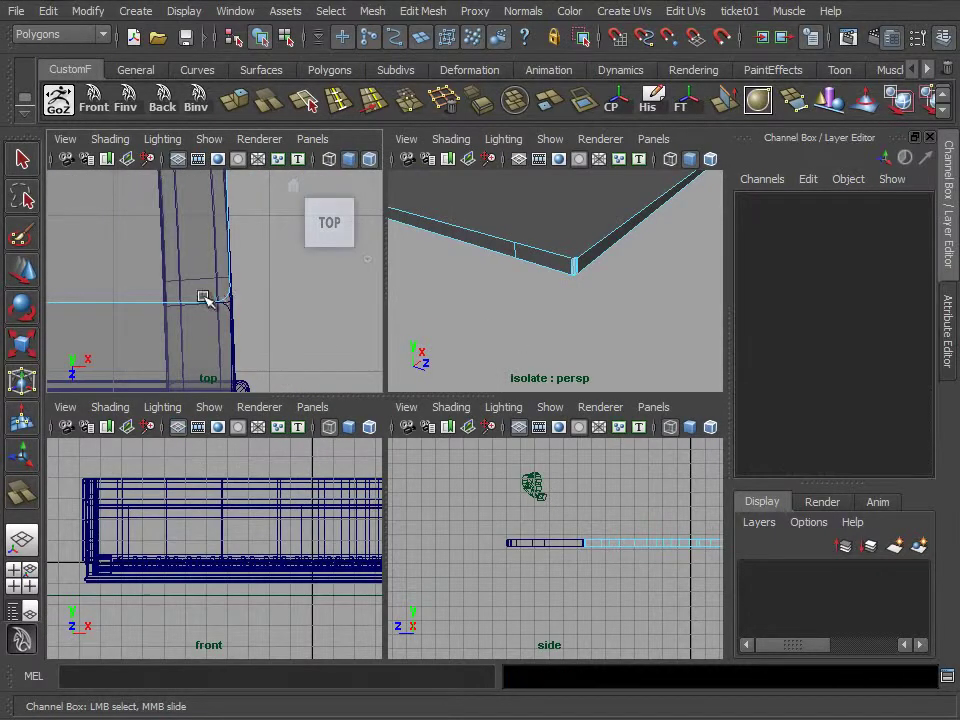
mouse_move(204, 296)
right_mouse_down("alt")
mouse_move(257, 336)
mouse_move(257, 306)
mouse_move(210, 236)
mouse_move(215, 261)
right_mouse_up("alt")
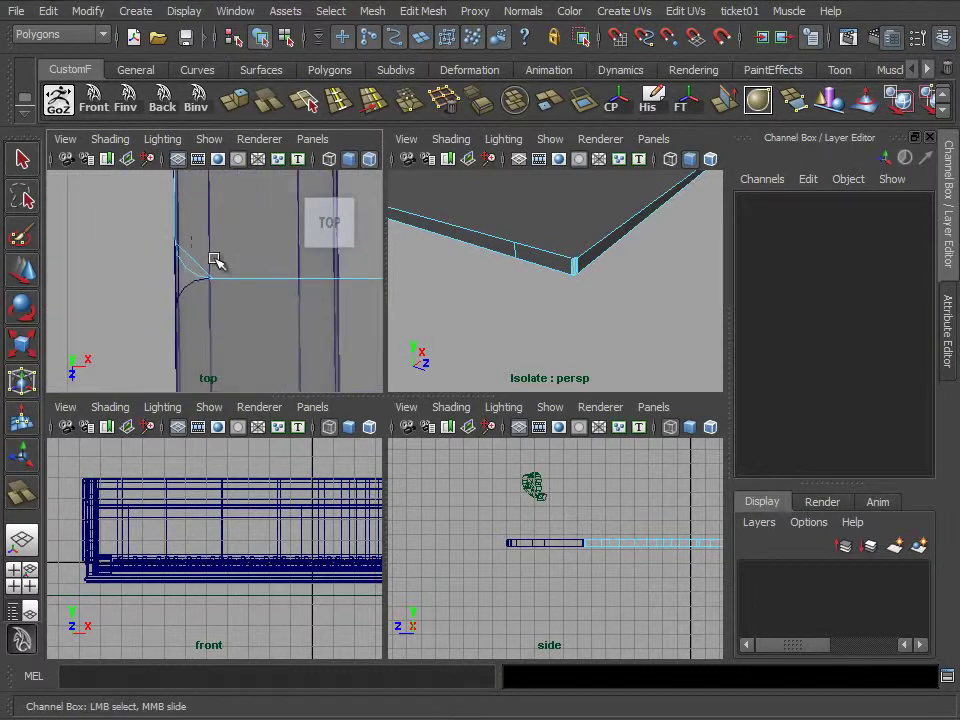
key("space")
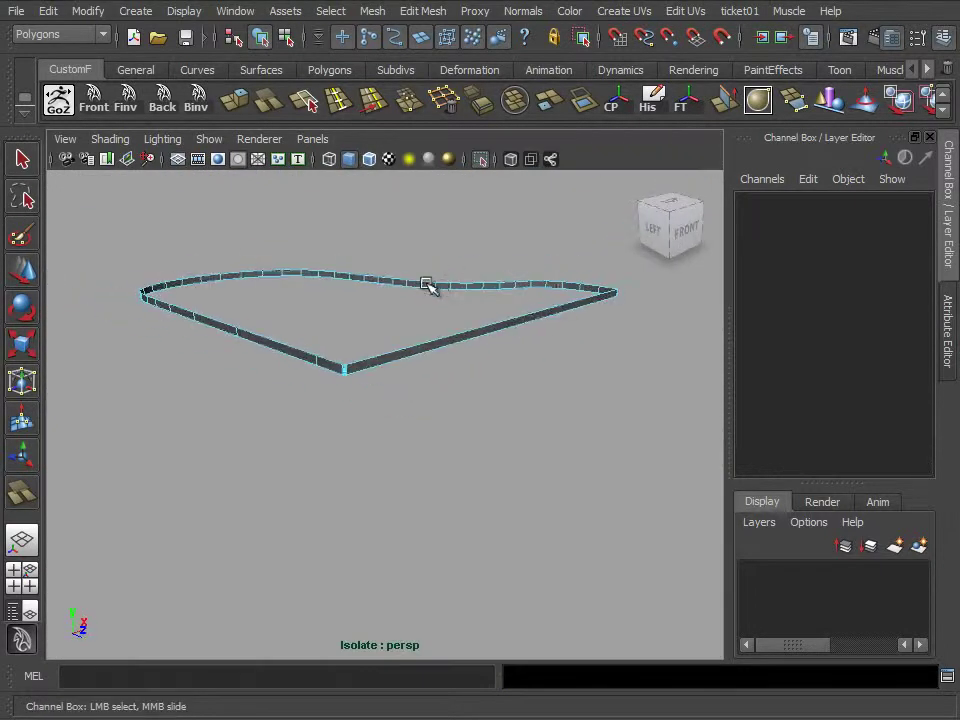
Restore the slab selection and inspect its rounded corner in the top view
key("ctrl+z")
left_click_drag(375, 301, 362, 255, "alt")
right_click(354, 321)
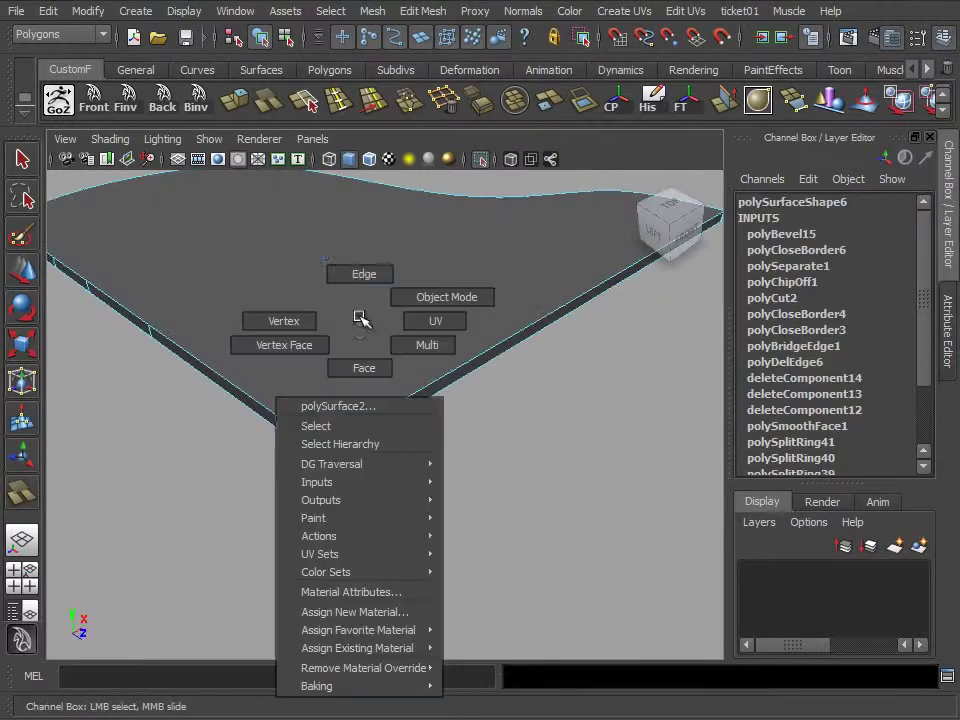
key("space")
key("space")
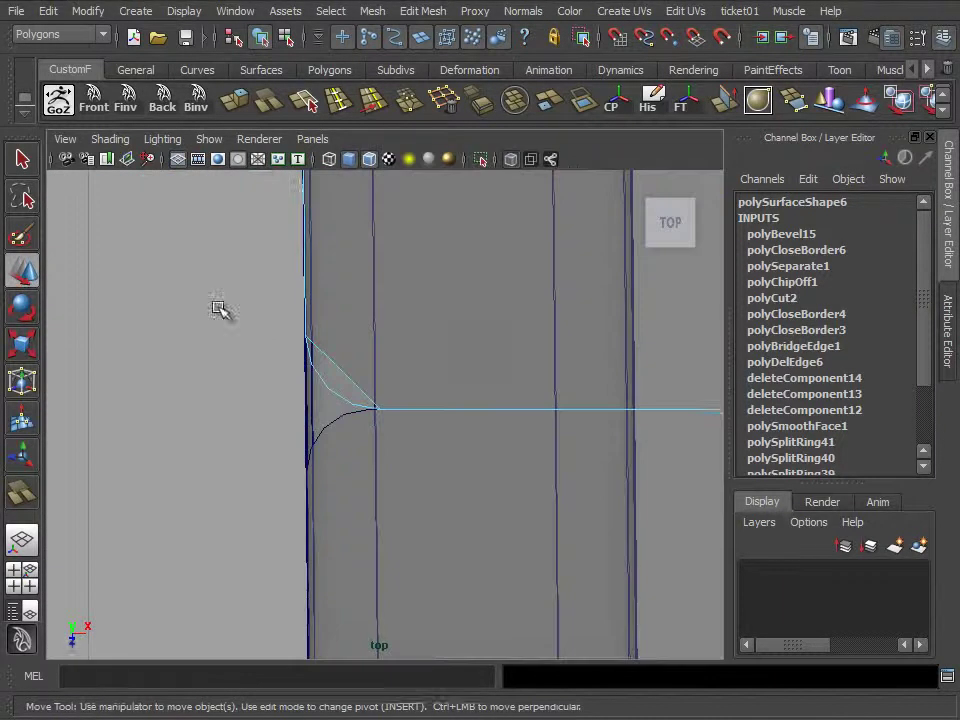
left_click(350, 395)
scroll(298, 366, "down", 3)
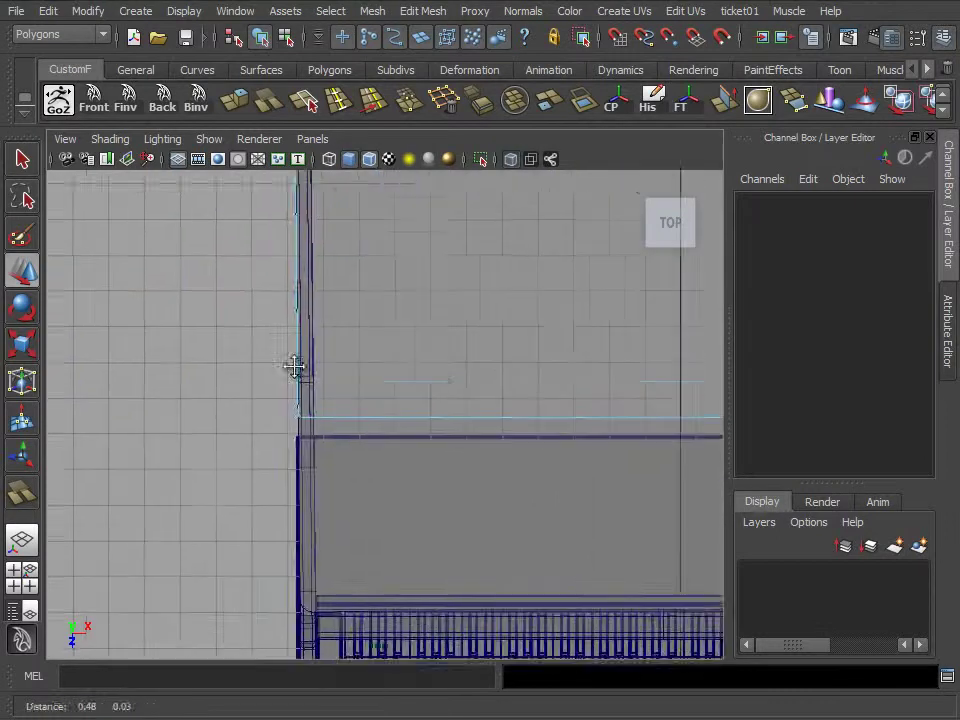
middle_click_drag(298, 366, 463, 369, "alt")
scroll(372, 376, "up", 2)
scroll(372, 376, "up", 3)
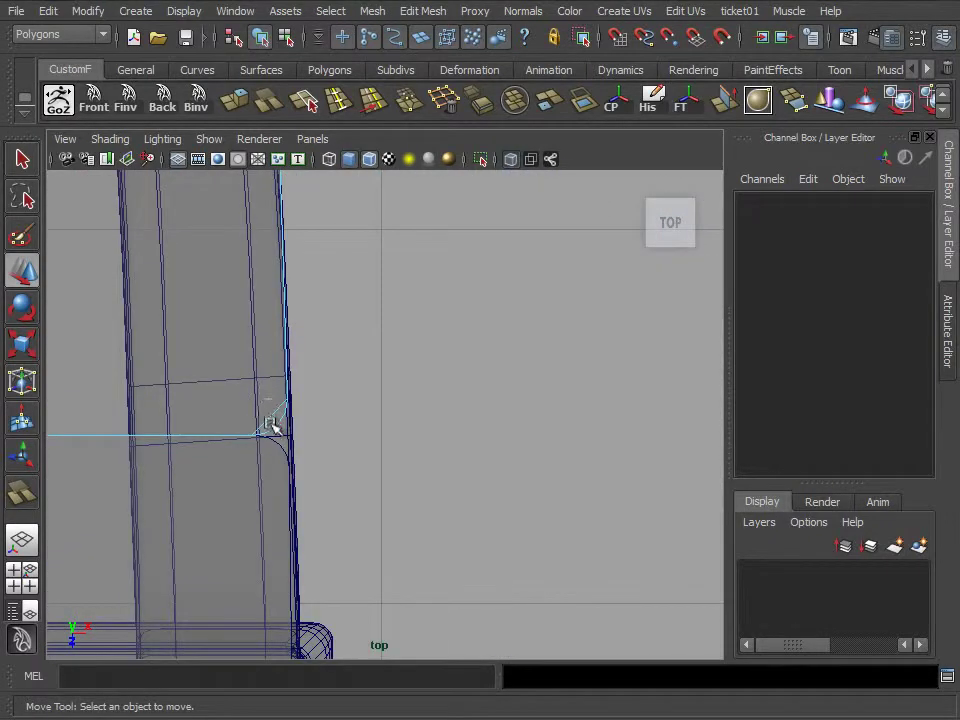
key("space")
key("space")
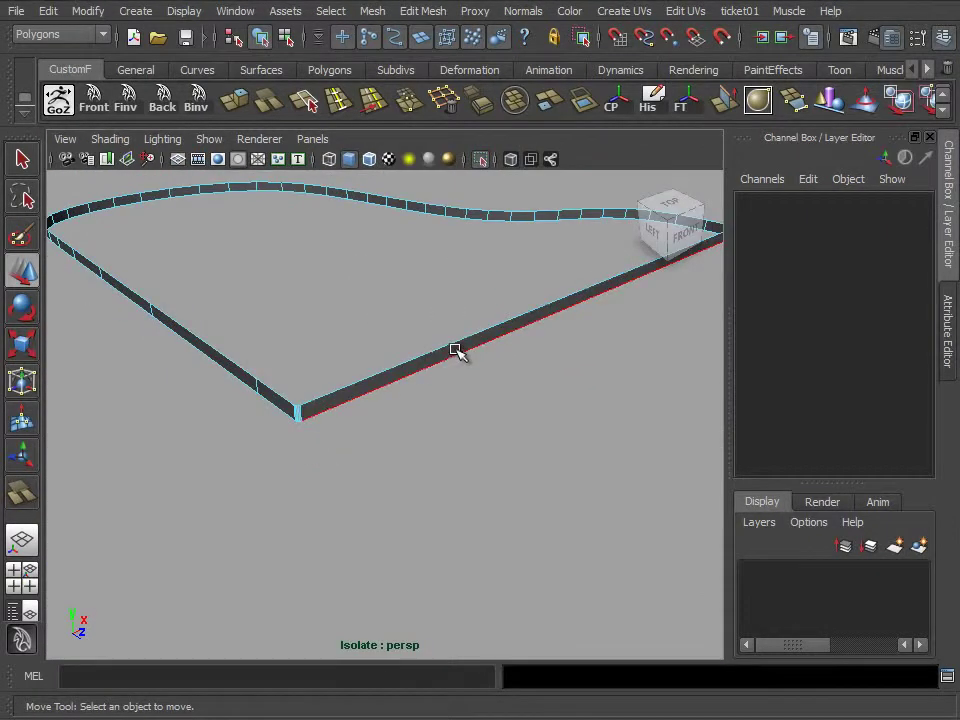
Assign the existing lambert1 material to the rim mesh through the Hypershade
left_click(456, 350)
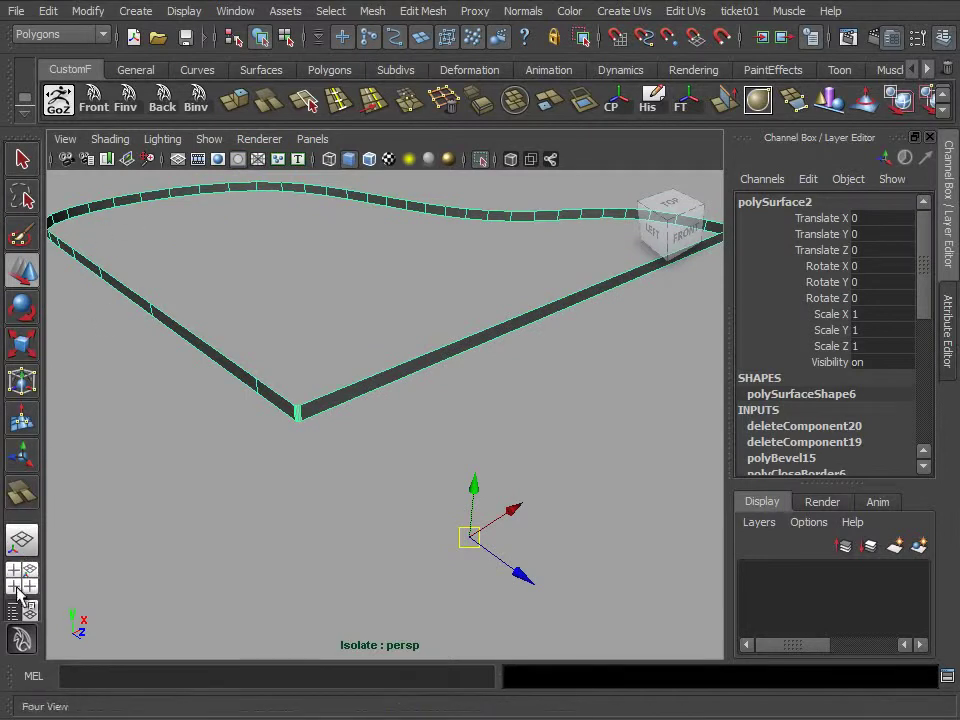
left_click(27, 610)
left_click(159, 139)
mouse_move(192, 159)
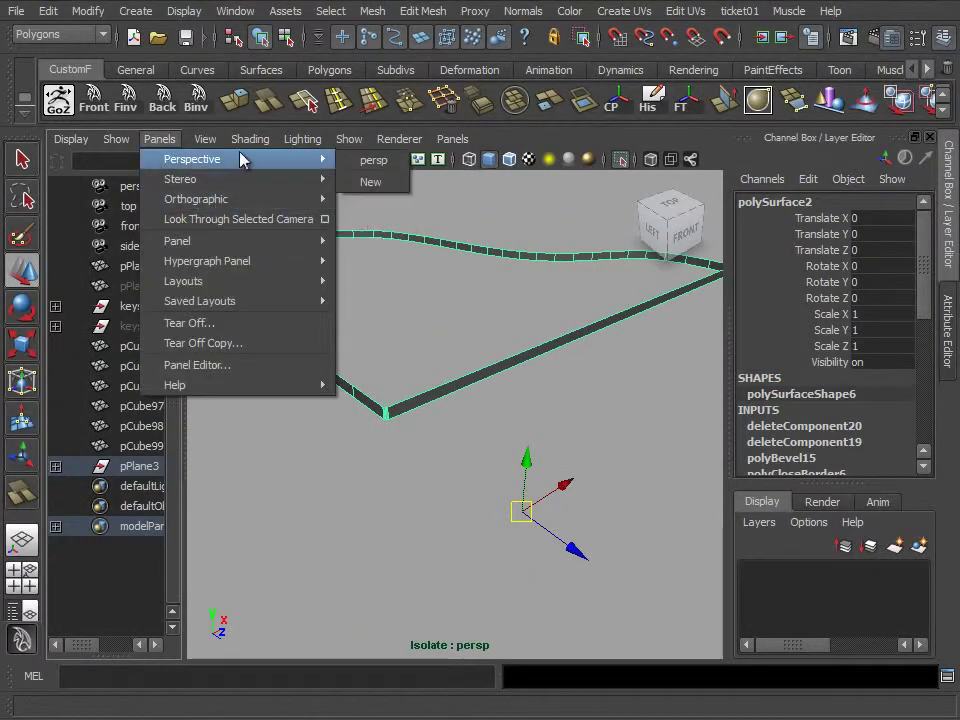
left_click(407, 366)
right_click(336, 287)
left_click(246, 366)
Turn off isolation to show the whole piano scene and select the lid plate
key("space")
mouse_move(553, 351)
left_mouse_down("alt")
mouse_move(407, 259)
mouse_move(474, 238)
left_mouse_up("alt")
left_click(482, 160)
left_click_drag(473, 285, 418, 304, "alt")
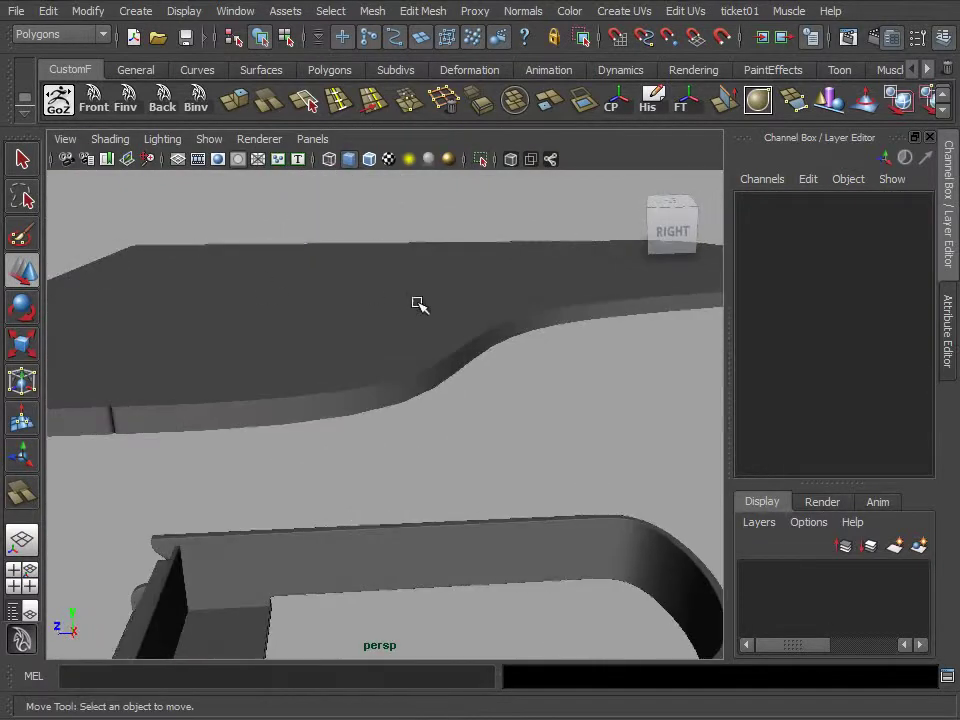
left_click(386, 384)
mouse_move(386, 384)
left_mouse_down("alt")
mouse_move(476, 384)
mouse_move(430, 377)
left_mouse_up("alt")
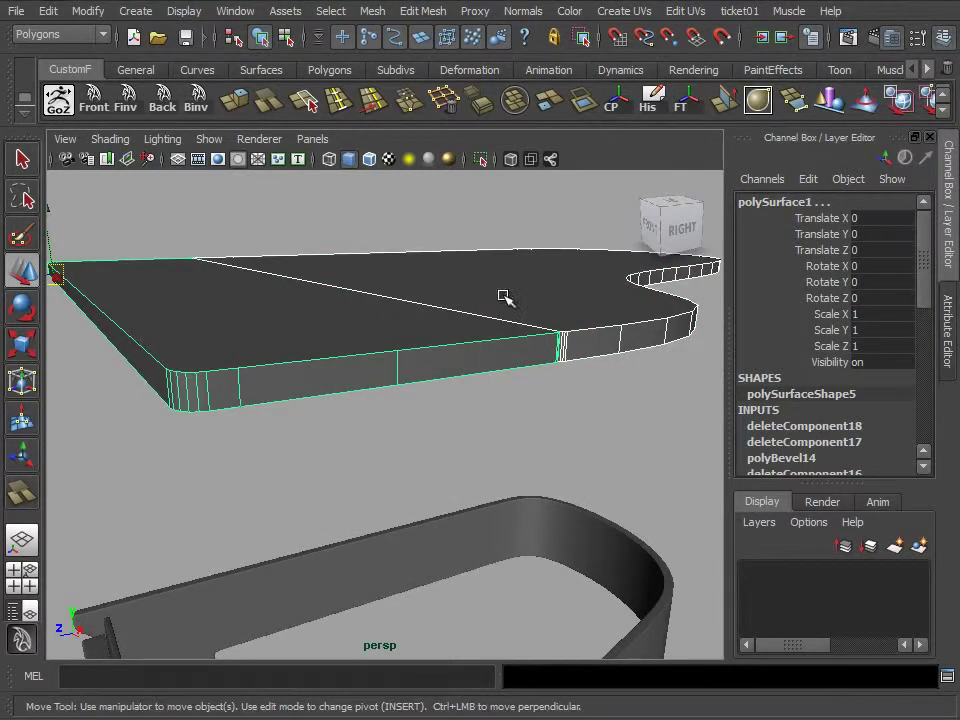
Combine both lid pieces into one mesh, polySurface3, via polyUnite1
left_click_drag(490, 256, 500, 299, "alt")
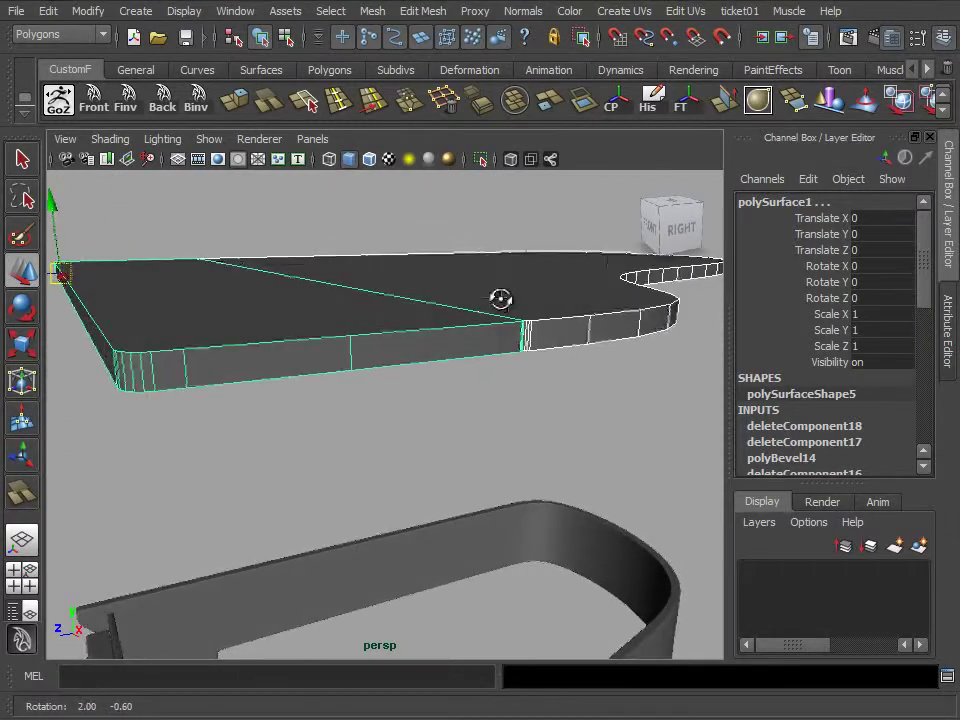
left_click(511, 112)
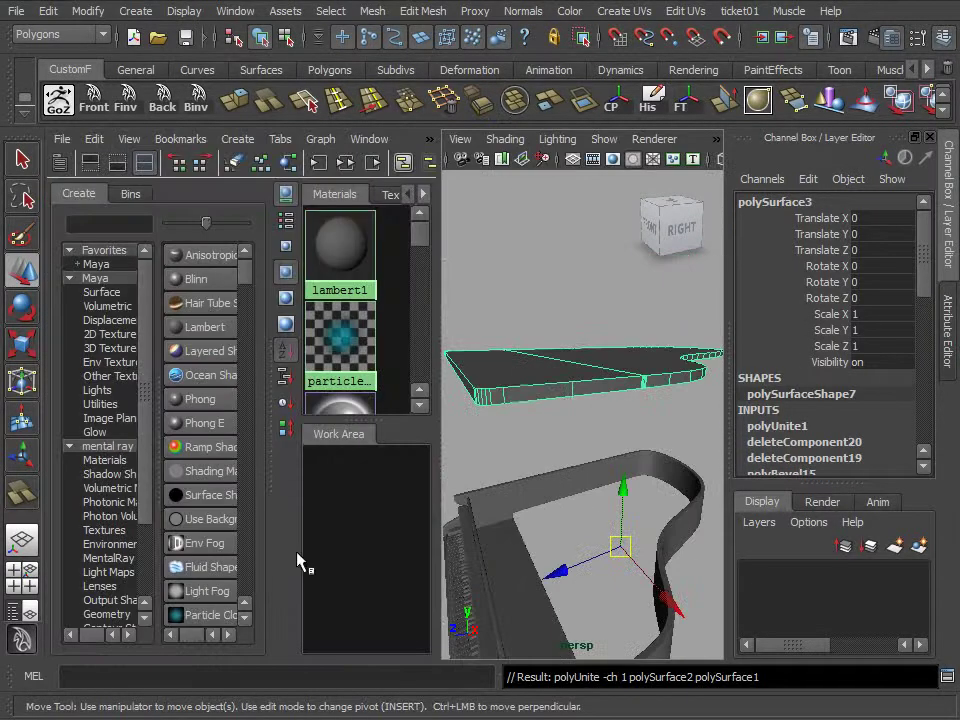
left_click(25, 585)
key("space")
Select the long lid strip in the side view and pan along its length
scroll(401, 519, "up", 3)
right_click(297, 443)
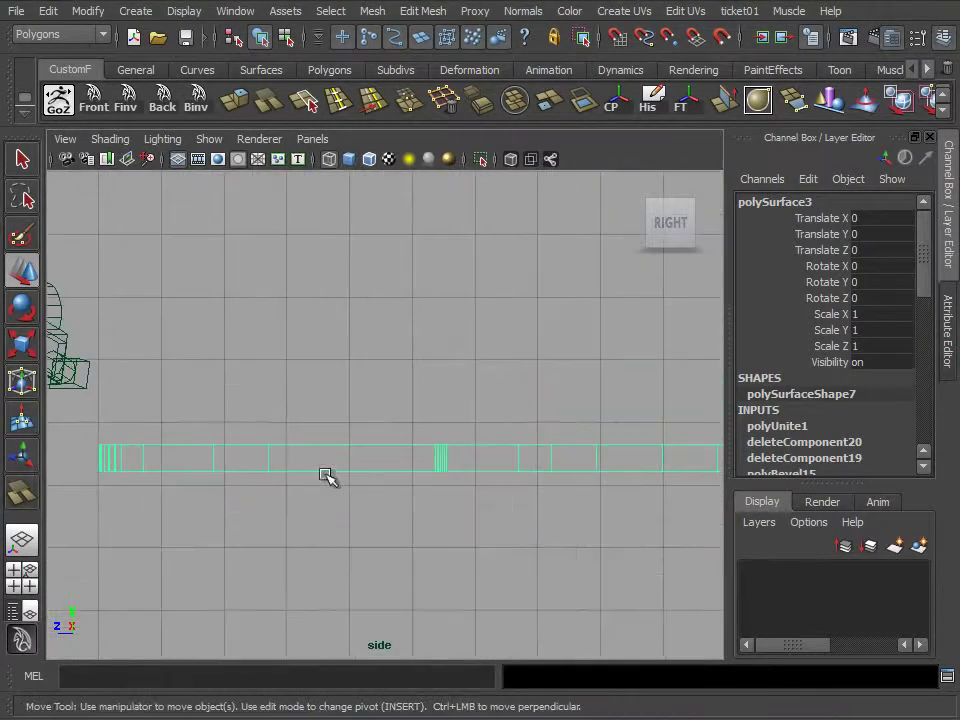
left_click_drag(180, 418, 589, 510)
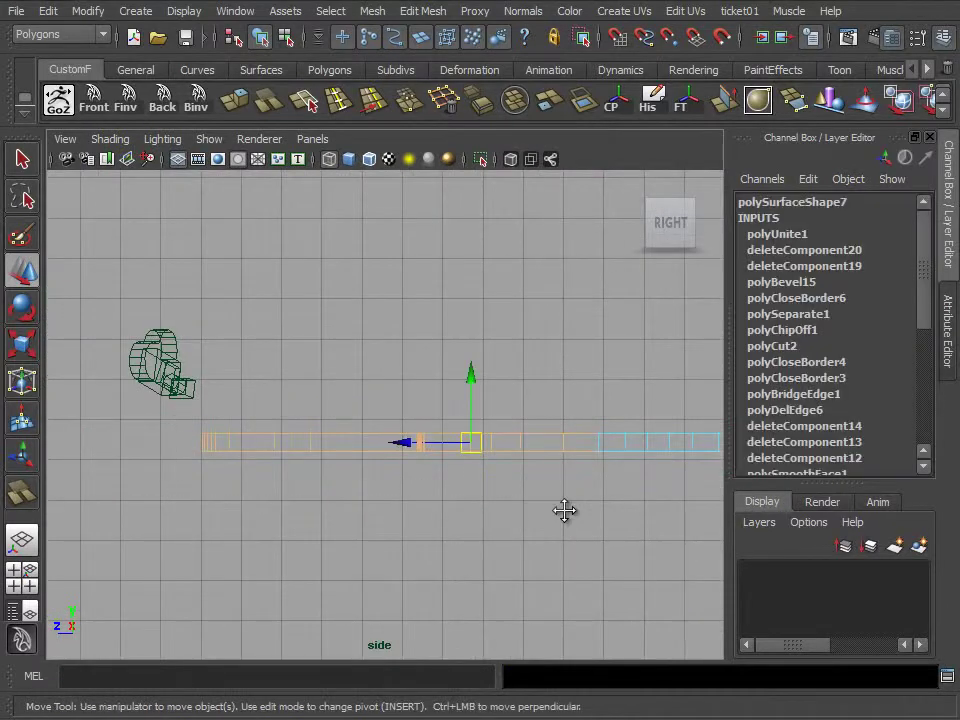
middle_click_drag(598, 510, 598, 498, "alt")
middle_click_drag(703, 515, 648, 441, "alt")
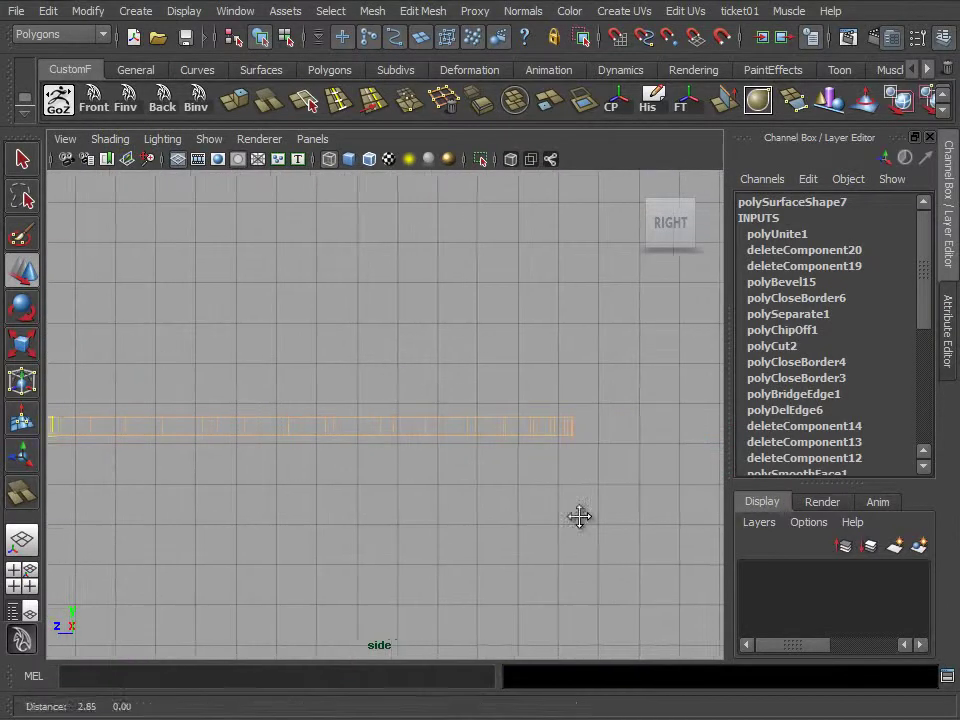
middle_click_drag(227, 430, 551, 456, "alt")
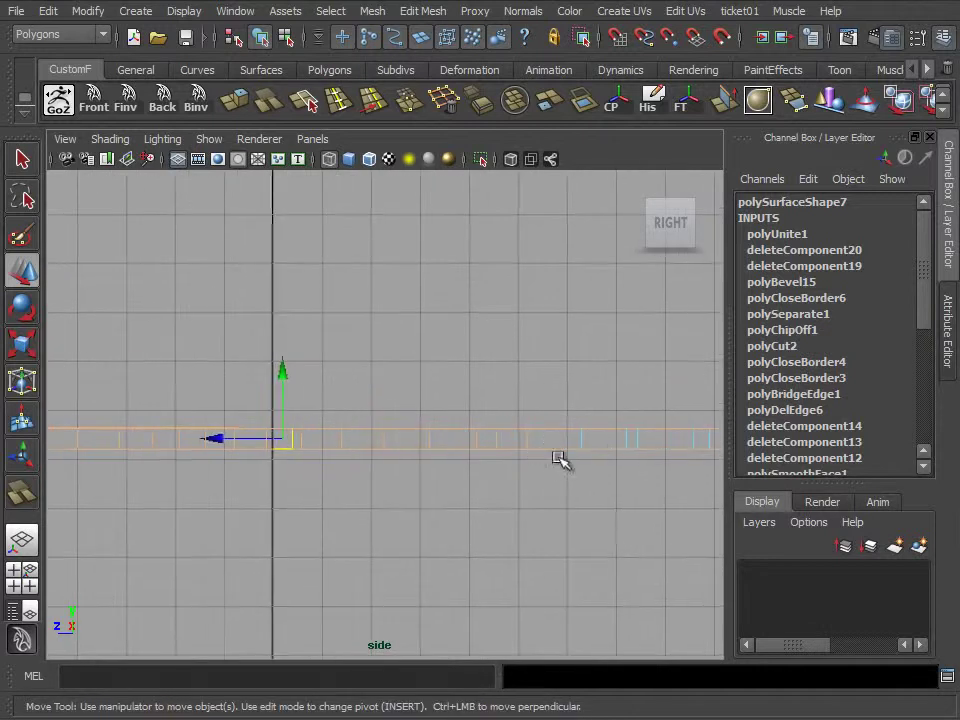
middle_click_drag(210, 435, 545, 448, "alt")
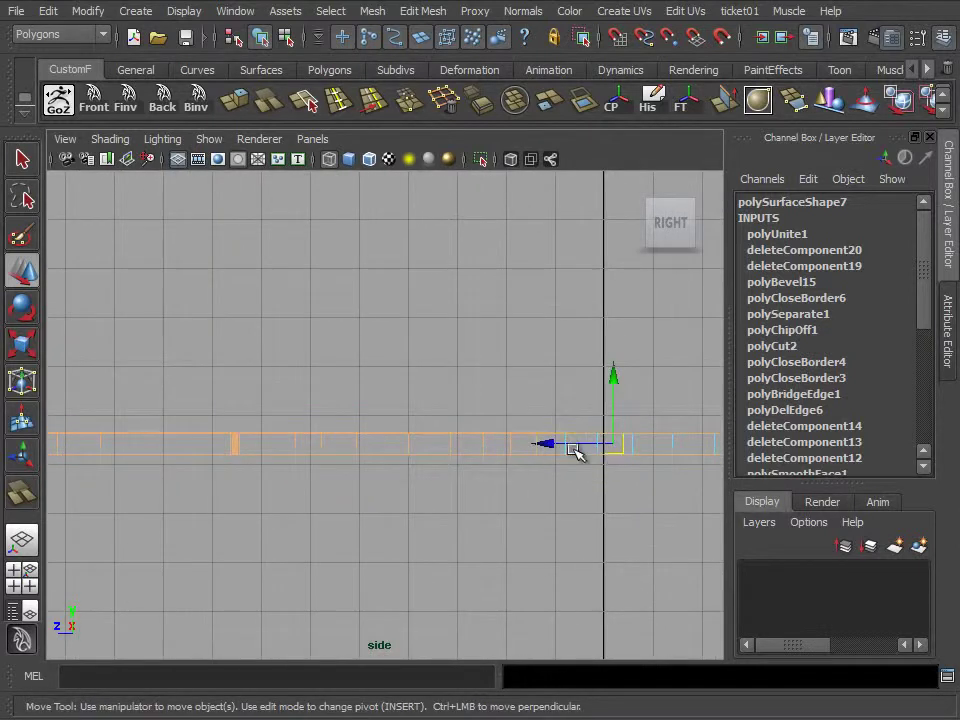
middle_click_drag(337, 440, 664, 467, "alt")
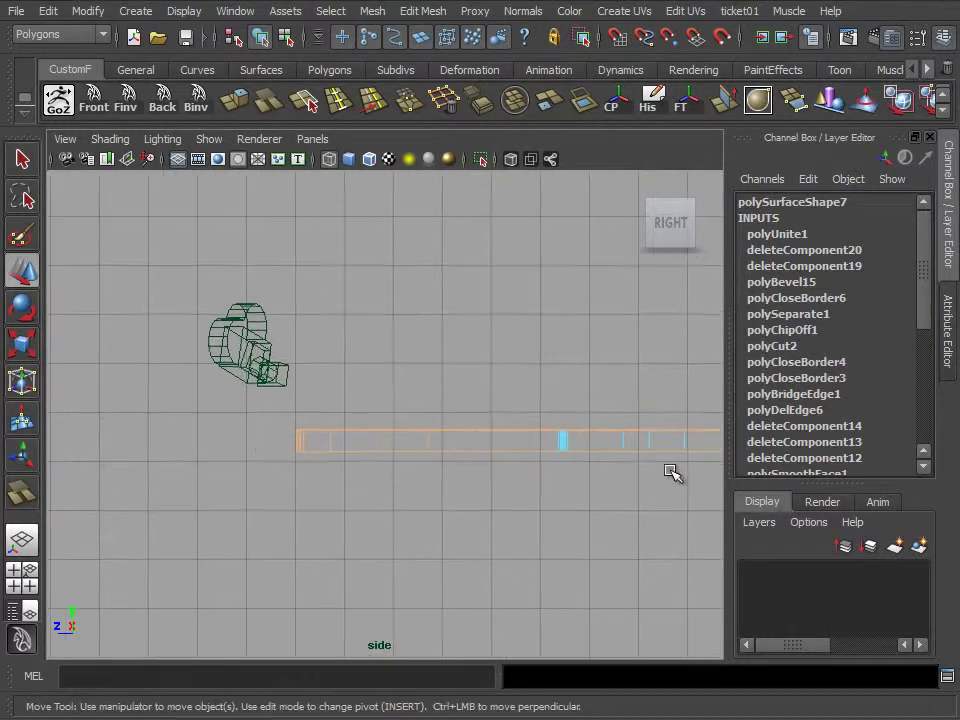
middle_click_drag(597, 476, 373, 456, "alt")
Frame the table top's thin outer edge in an enlarged perspective view
key("space")
key("space")
mouse_move(514, 311)
left_mouse_down("alt")
mouse_move(452, 390)
mouse_move(754, 394)
mouse_move(722, 381)
mouse_move(778, 344)
mouse_move(765, 409)
mouse_move(443, 420)
left_mouse_up("alt")
scroll(443, 420, "up", 5)
middle_click_drag(439, 405, 549, 426, "alt")
scroll(549, 426, "down", 5)
mouse_move(716, 459)
left_mouse_down("alt")
mouse_move(161, 392)
mouse_move(259, 409)
mouse_move(354, 400)
mouse_move(349, 379)
left_mouse_up("alt")
Bevel the table top's edges and set polyBevel16 to 3 segments
right_click_drag(349, 379, 491, 444, "alt")
left_click(486, 118)
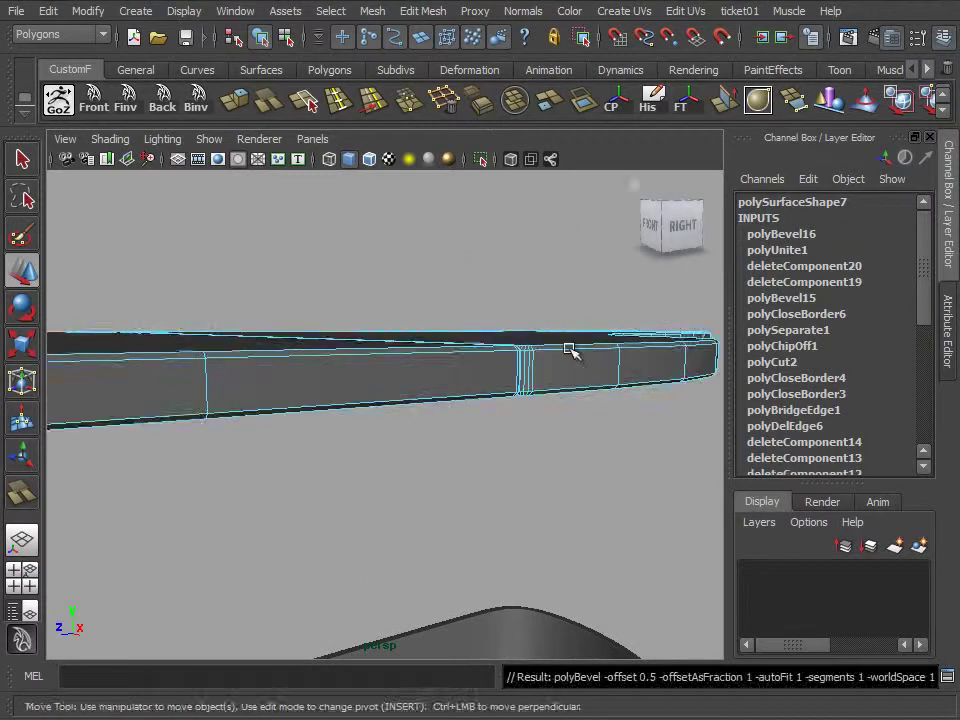
left_click_drag(568, 321, 420, 497, "alt")
right_click_drag(420, 497, 399, 523, "alt")
left_click(812, 234)
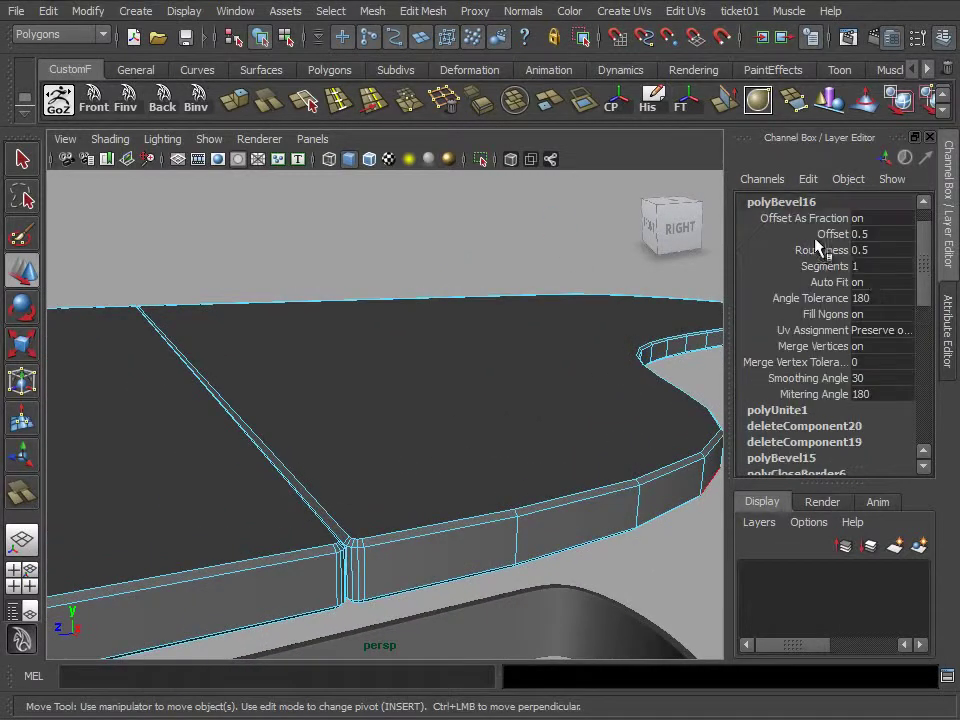
key("Return")
Select the whole table top object and switch to the four-view layout
left_click(560, 461)
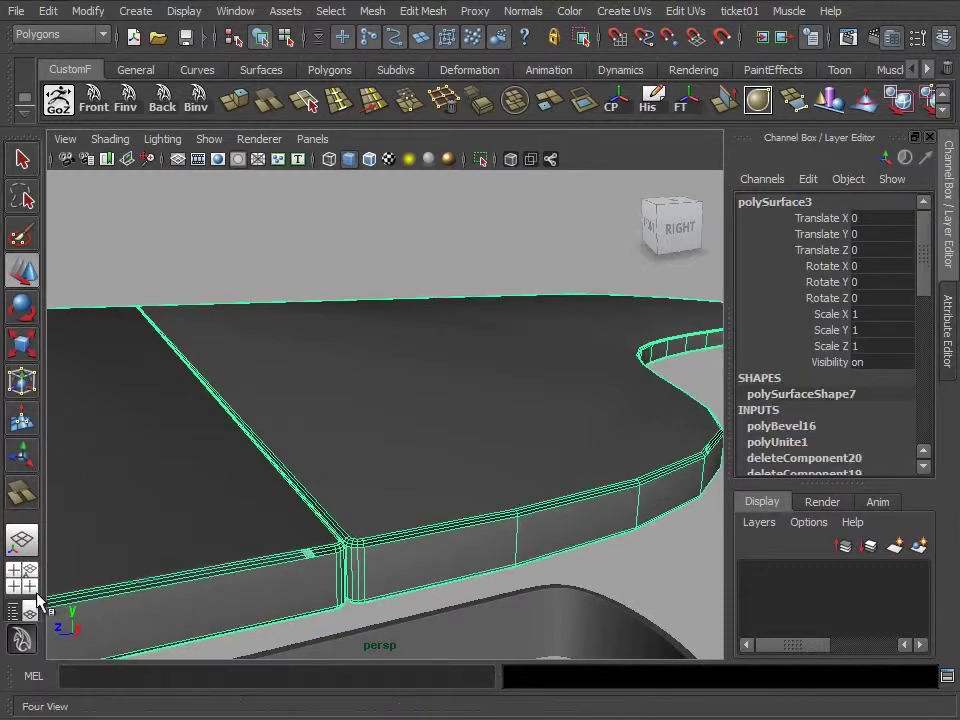
left_click(34, 570)
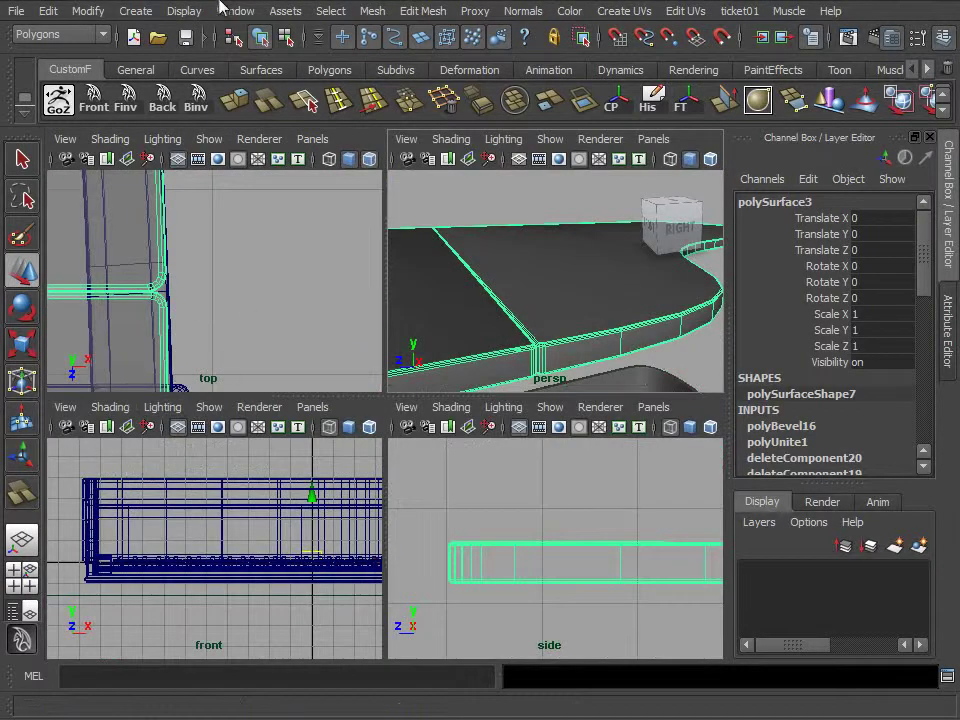
left_click(205, 12)
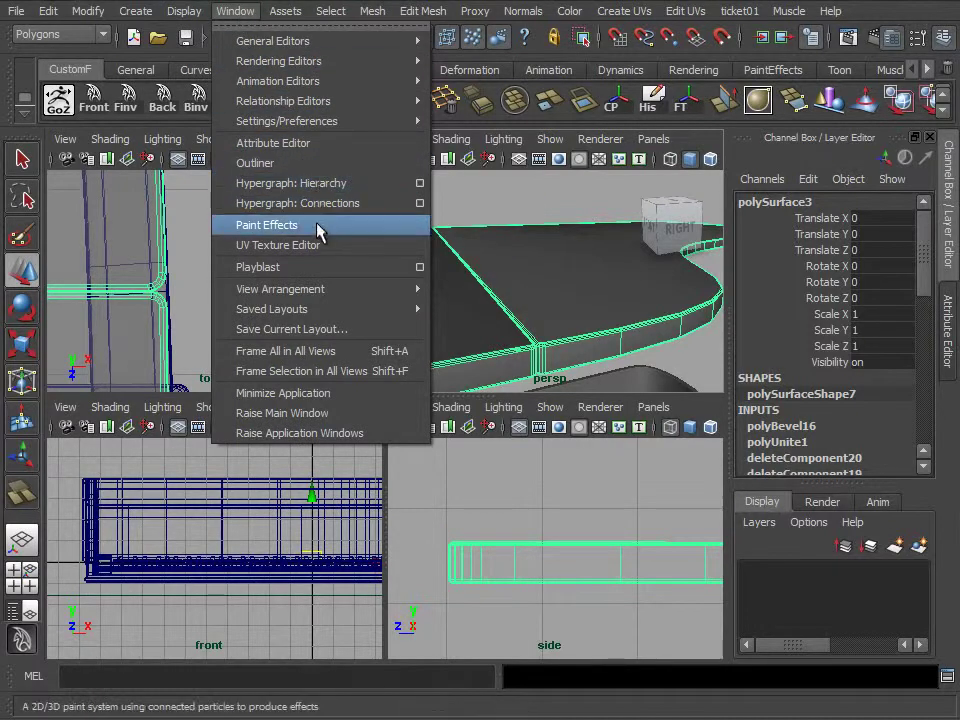
mouse_move(273, 41)
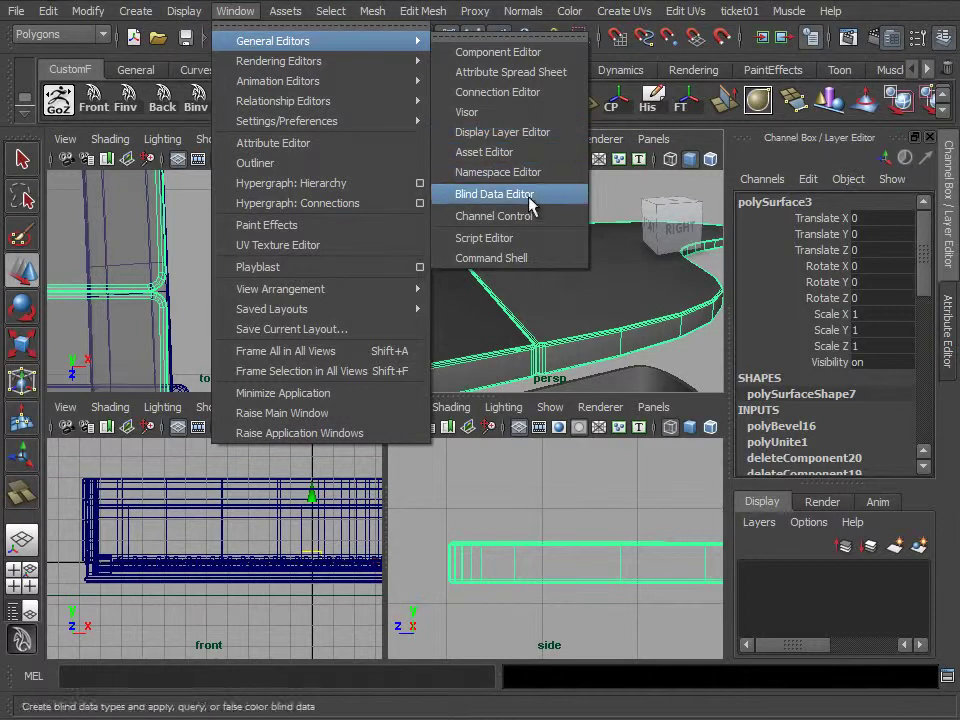
Assign the default lambert1 material to the lid from the Hypershade
left_click(510, 122)
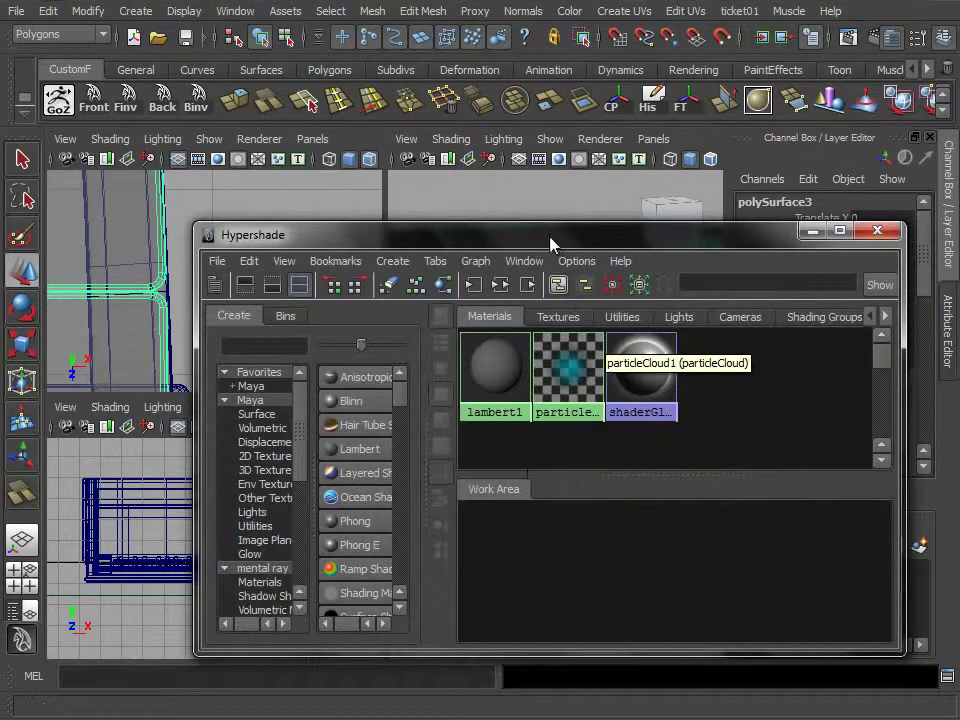
left_click_drag(553, 240, 105, 129)
right_click_drag(70, 258, 58, 215)
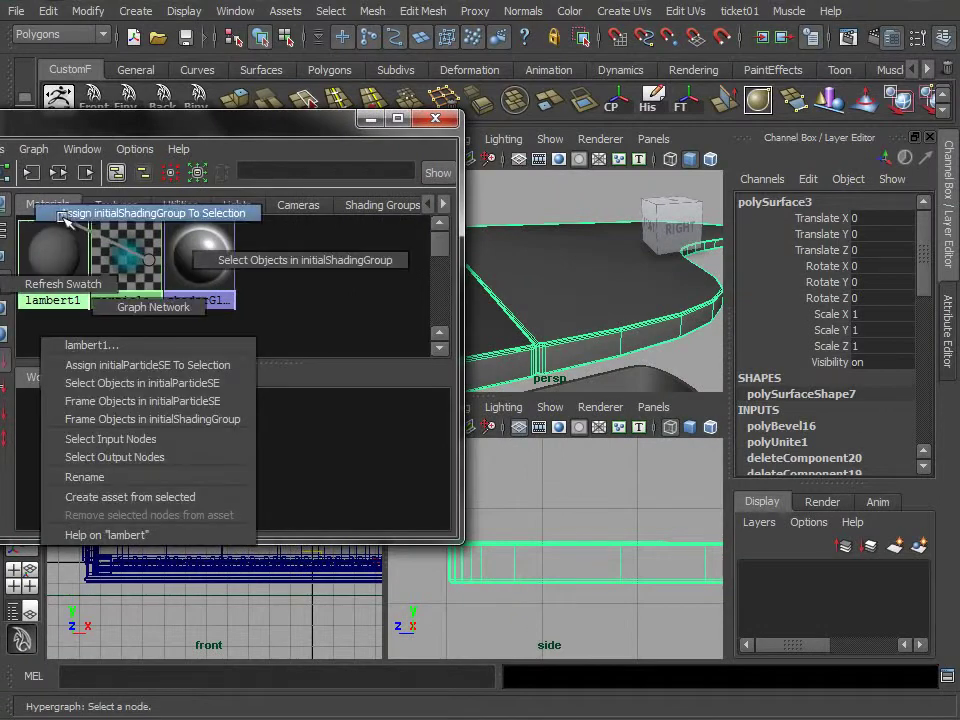
left_click(58, 215)
left_click(435, 118)
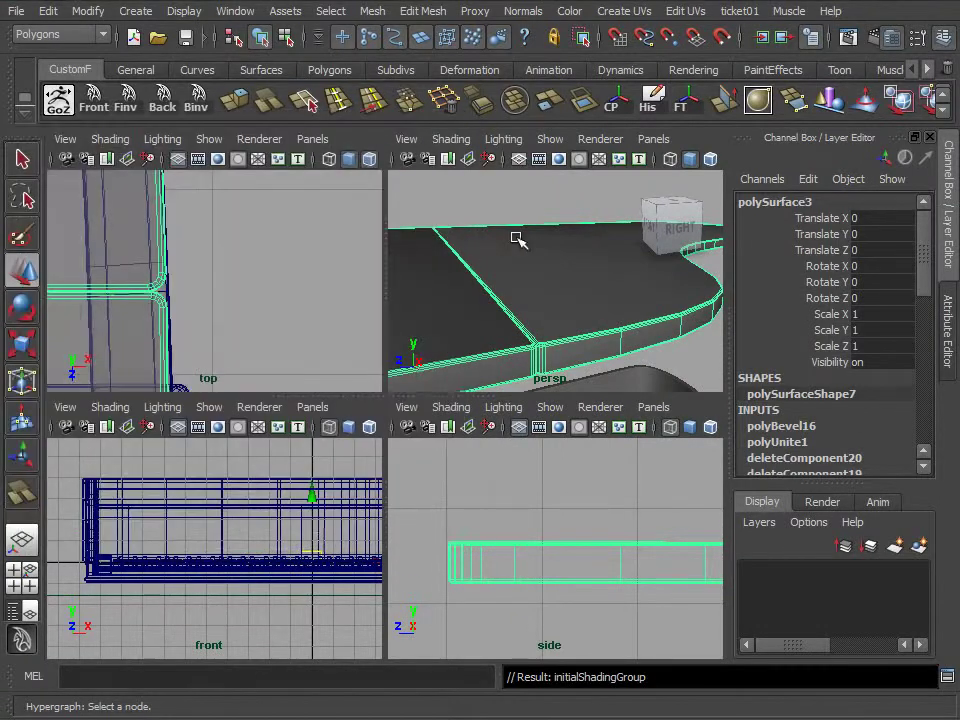
Split the lid into separate pieces with Mesh > Separate
left_click(531, 259)
key("space")
mouse_move(531, 259)
left_mouse_down("alt")
mouse_move(456, 500)
mouse_move(468, 502)
left_mouse_up("alt")
scroll(456, 465, "up", 3)
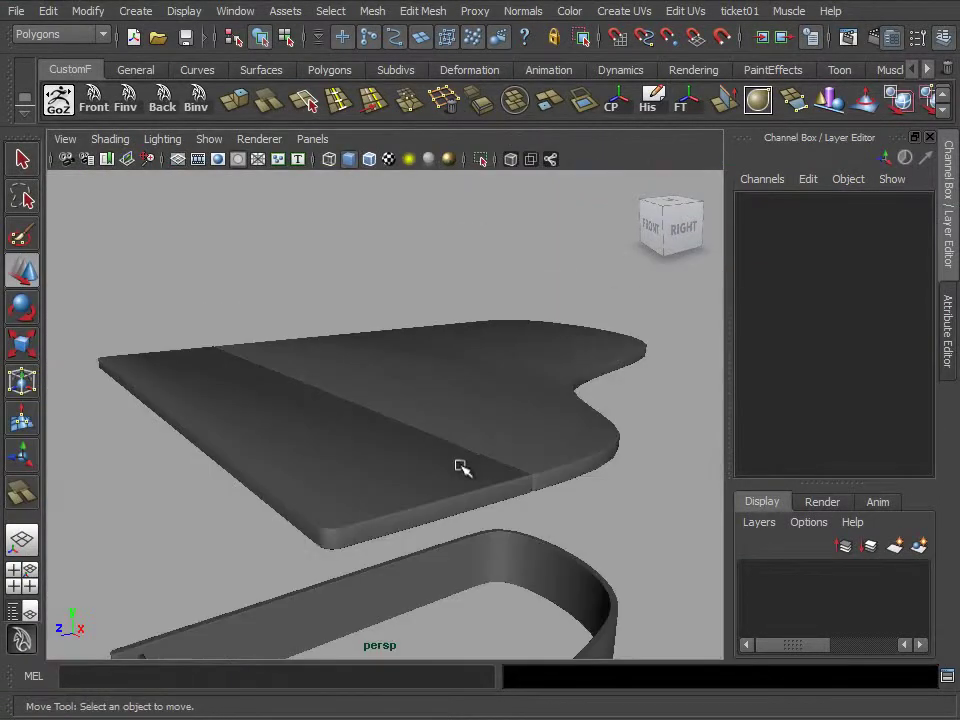
scroll(510, 459, "up", 2)
left_click(475, 442)
left_click(372, 11)
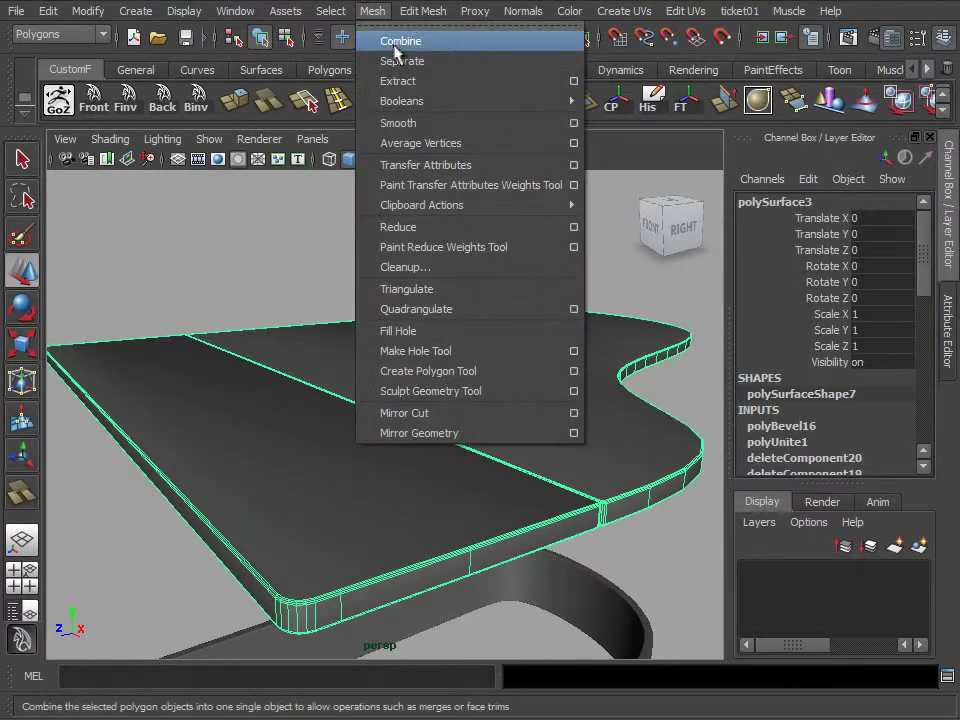
left_click(388, 58)
Raise one separated piece and flip it with Rotate X 180
key("space")
key("space")
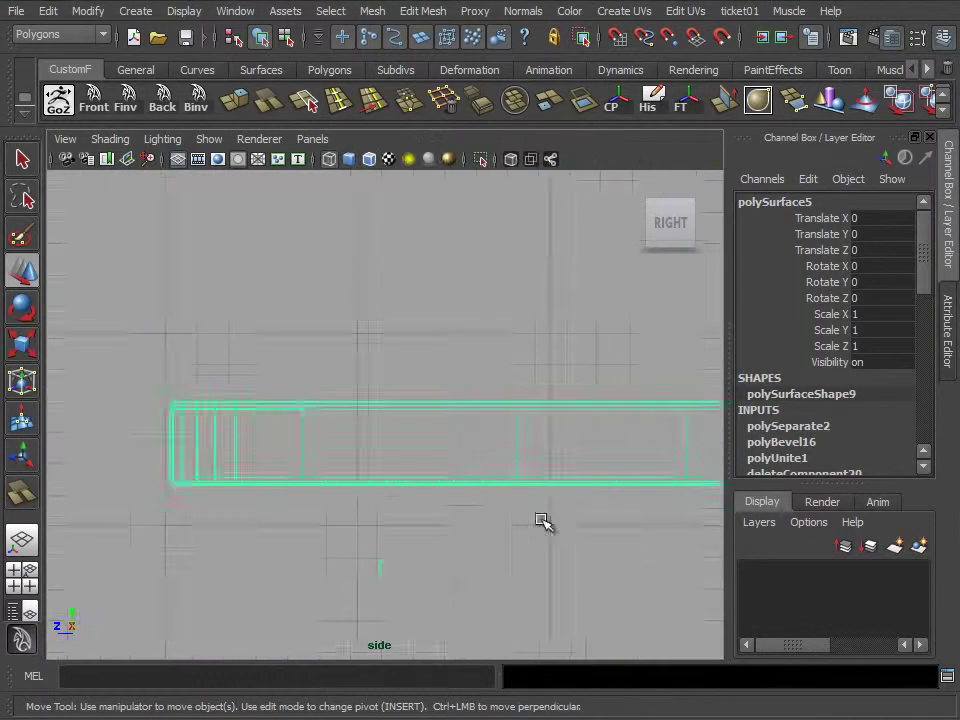
scroll(392, 525, "up", 2)
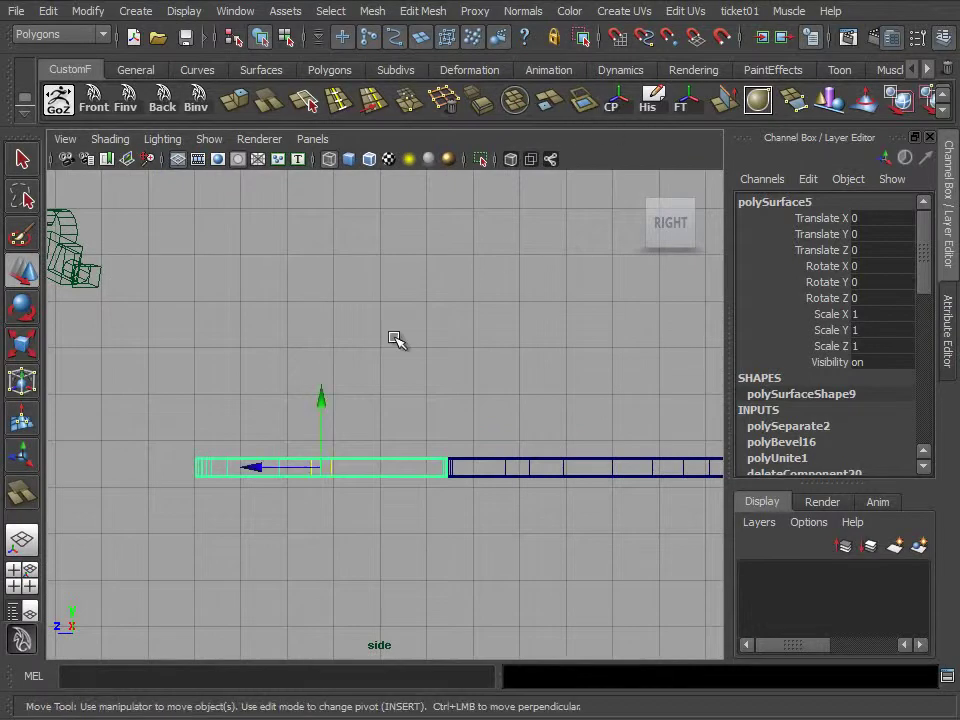
scroll(352, 520, "up", 2)
left_click_drag(296, 356, 292, 265)
mouse_move(368, 381)
left_mouse_down()
mouse_move(193, 330)
mouse_move(240, 350)
left_mouse_up()
type("190")
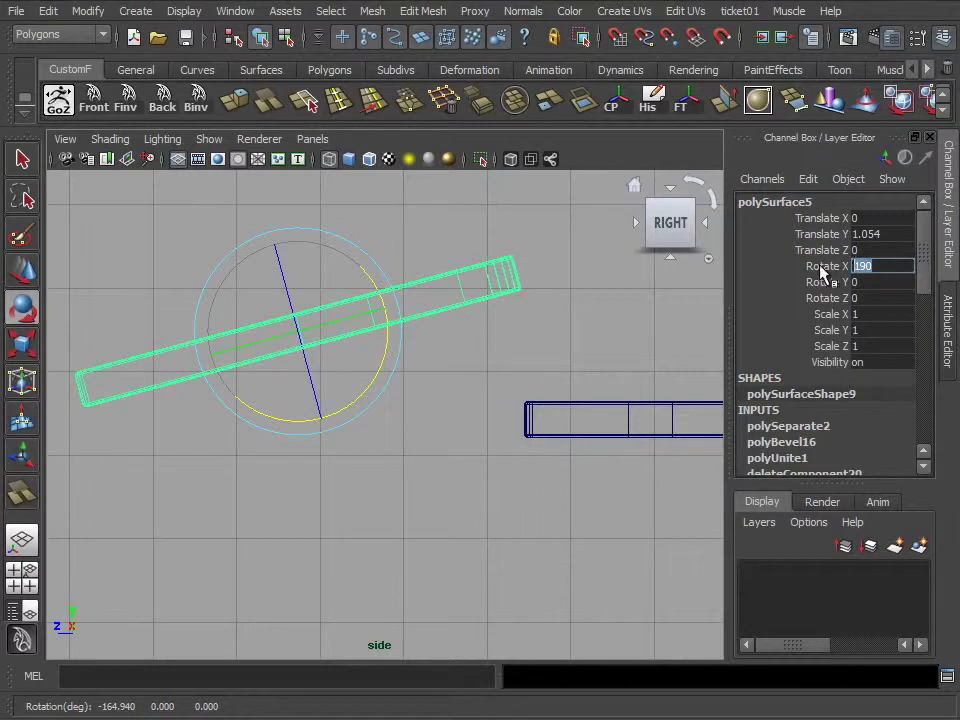
type("180")
key("Return")
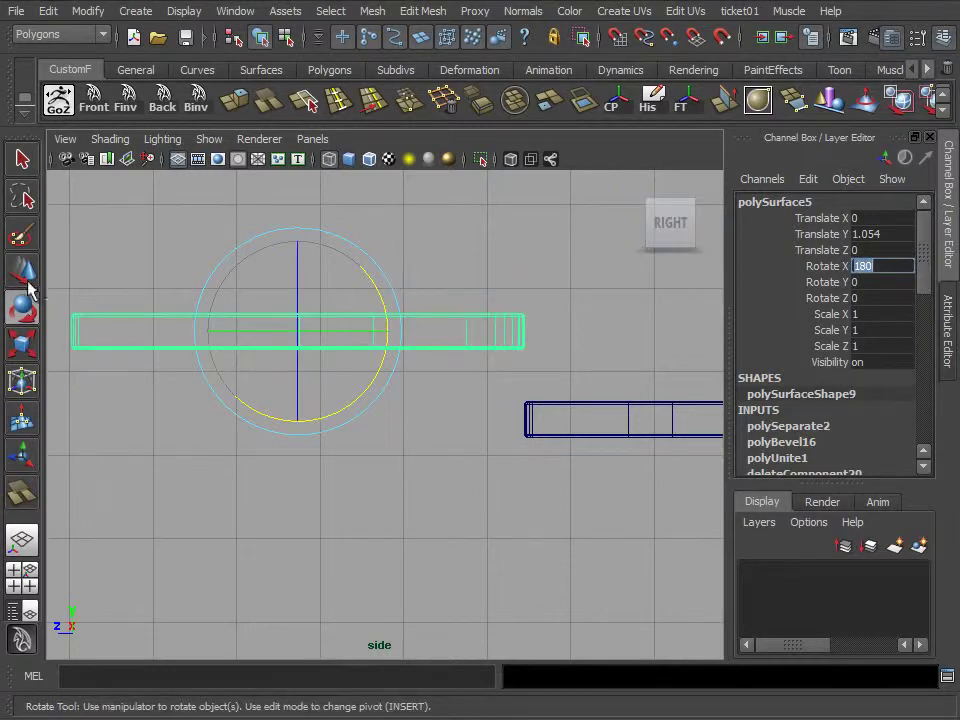
Lower the flipped piece down onto the other lid piece
left_click(25, 272)
scroll(246, 398, "down", 2)
scroll(214, 336, "up", 2)
left_click_drag(214, 336, 546, 357)
key("ctrl+z")
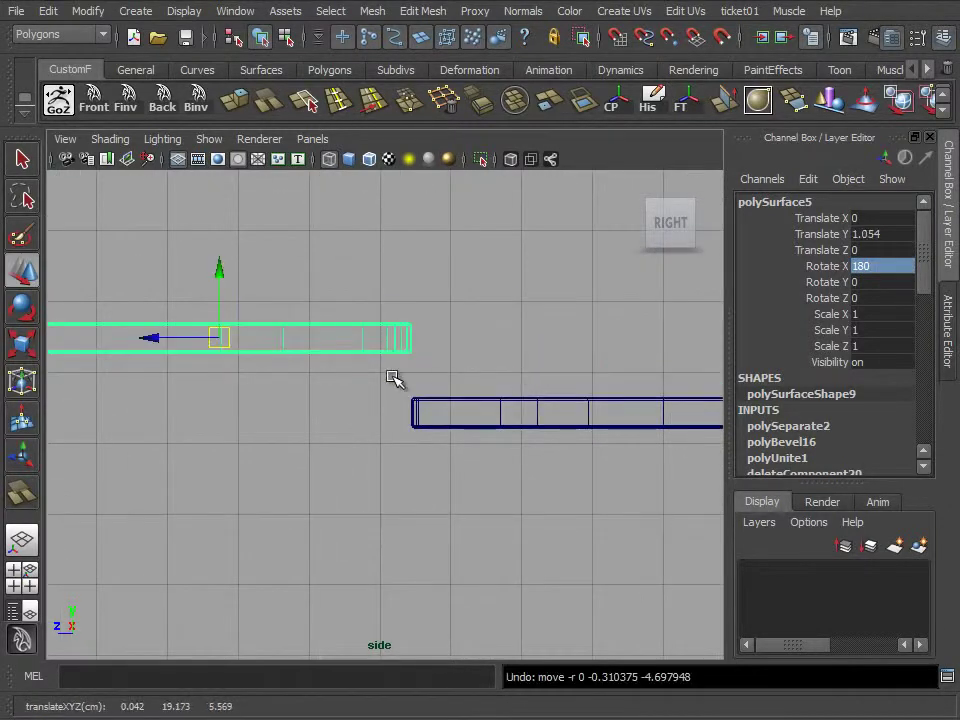
middle_click_drag(537, 355, 493, 274, "alt")
left_click_drag(493, 274, 493, 296)
scroll(358, 379, "up", 2)
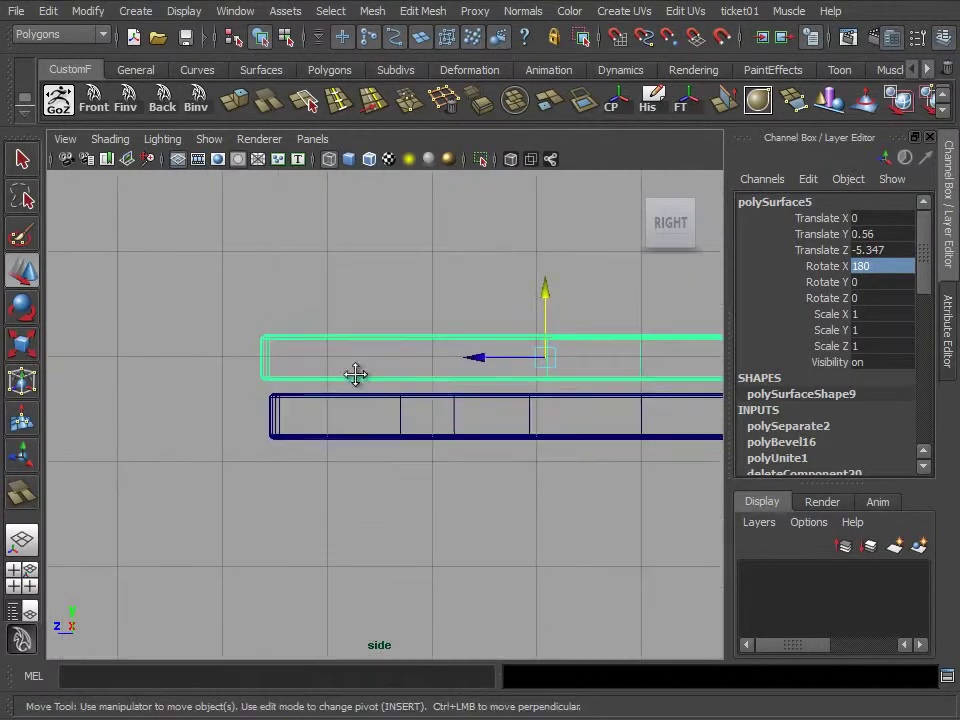
scroll(560, 364, "up", 2)
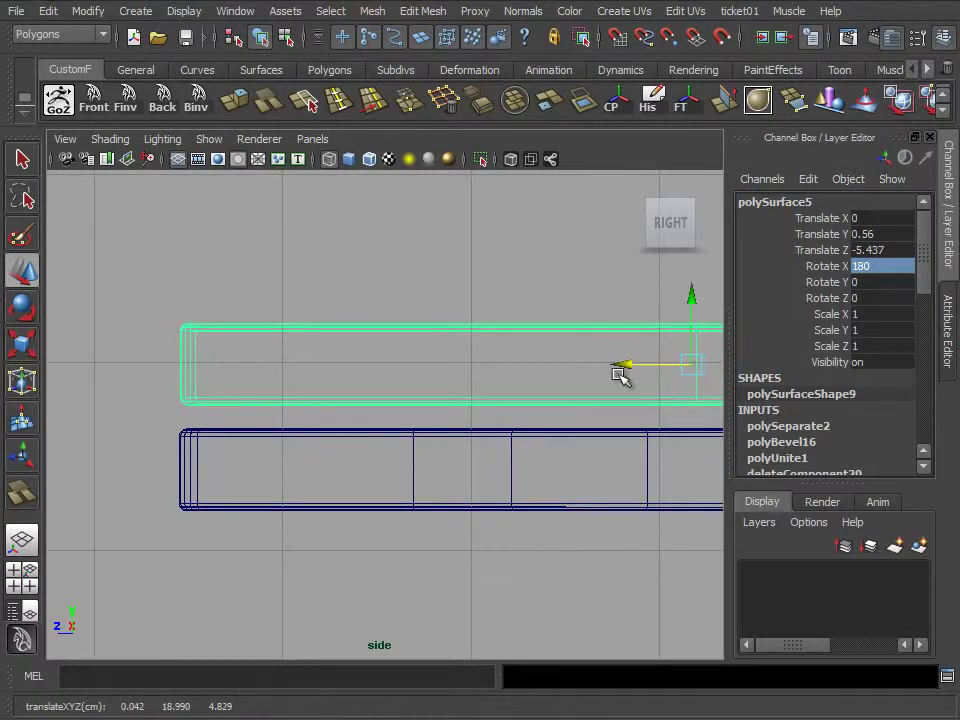
middle_click_drag(617, 369, 521, 399, "alt")
left_click_drag(597, 320, 596, 343)
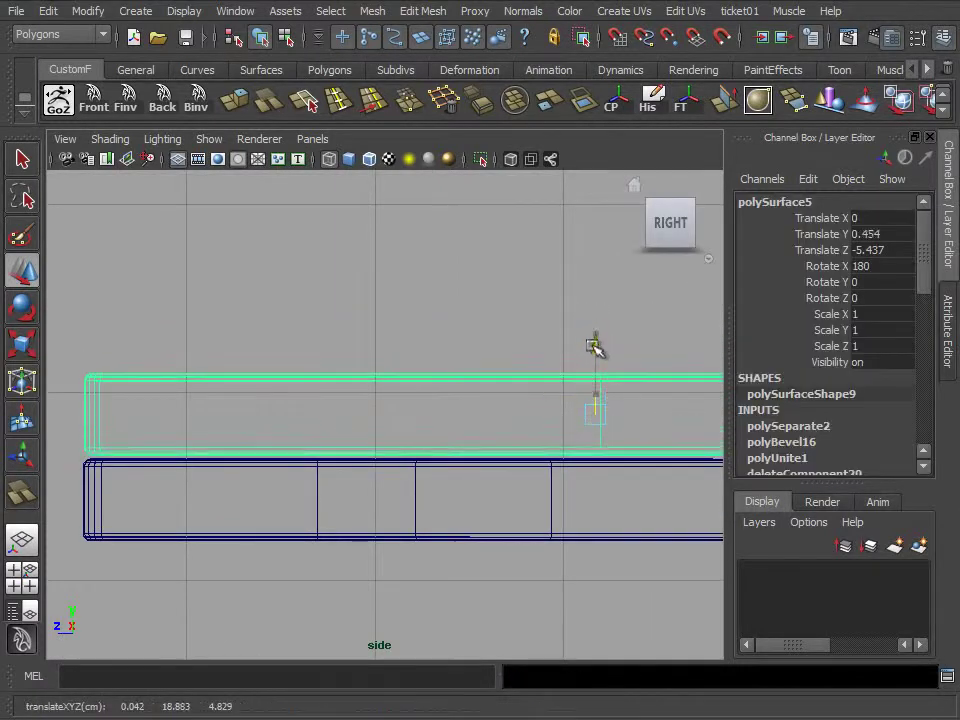
mouse_move(270, 461)
middle_mouse_down("alt")
mouse_move(692, 433)
mouse_move(645, 418)
middle_mouse_up("alt")
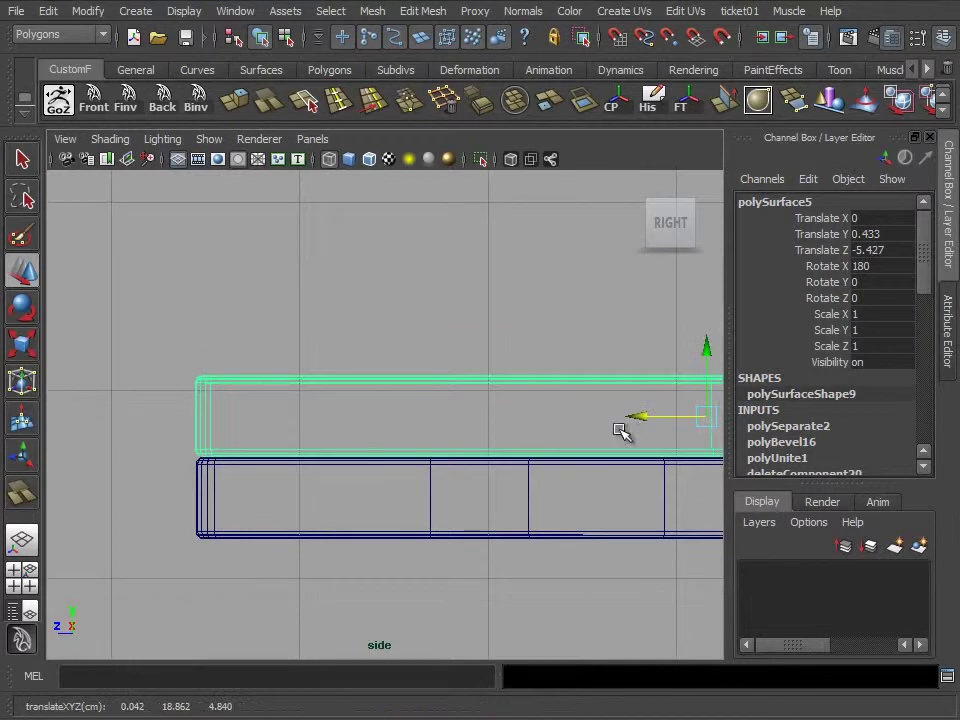
Add the lower piece to the selection and lower it slightly to line up the stack
left_click(529, 499, "shift")
scroll(484, 356, "down", 5)
scroll(362, 397, "down", 1)
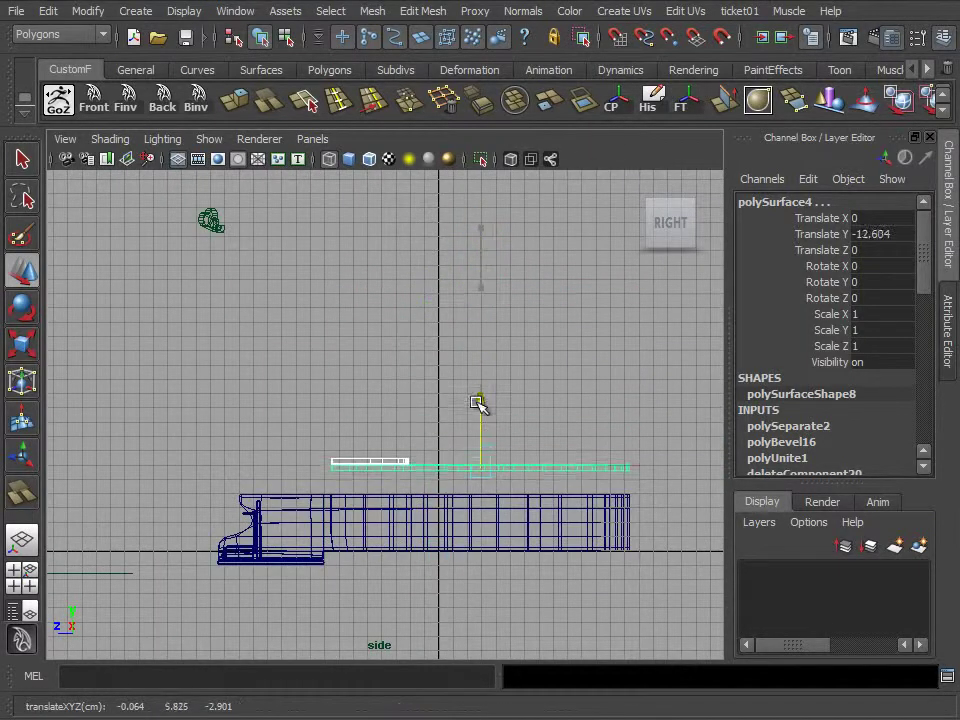
middle_click_drag(481, 422, 403, 334, "alt")
scroll(364, 347, "up", 2)
scroll(497, 390, "up", 2)
scroll(207, 316, "up", 1)
left_click_drag(207, 316, 207, 331)
middle_click_drag(207, 331, 589, 375, "alt")
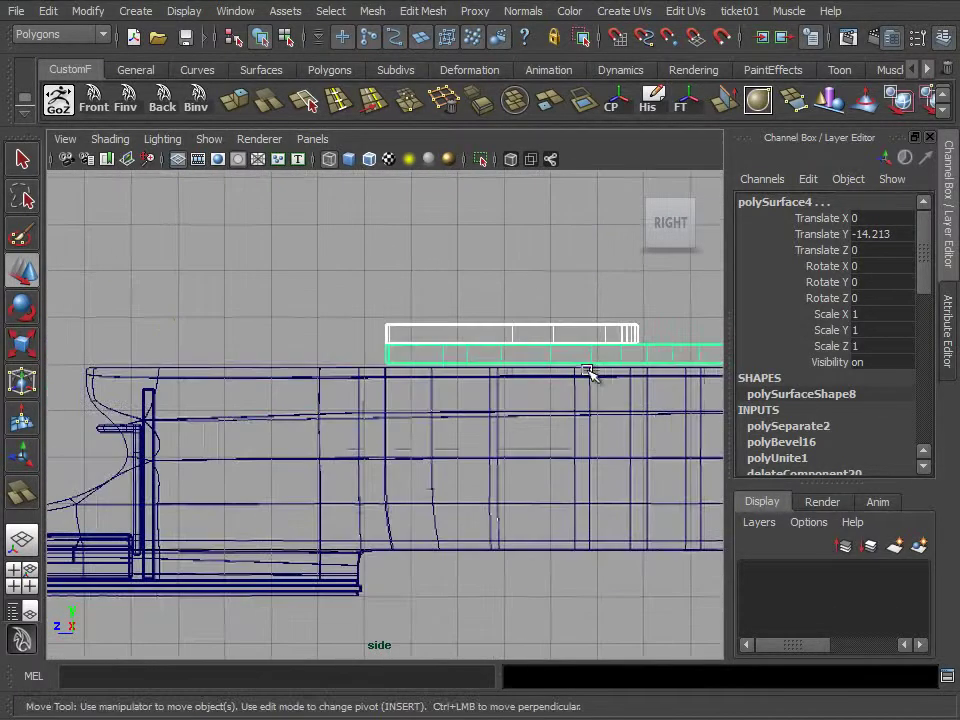
middle_click_drag(707, 368, 272, 399, "alt")
Thin the slabs to Scale Y 0.789 and settle the upper slab onto the lower one
key("r")
left_click_drag(619, 292, 618, 303)
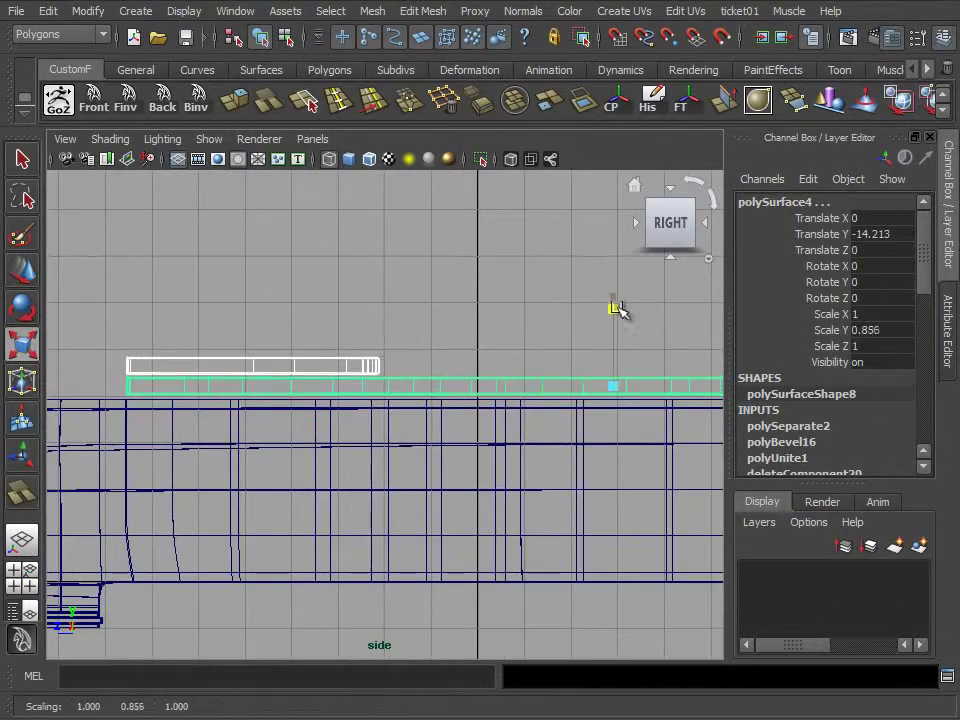
key("w")
mouse_move(300, 400)
middle_mouse_down("alt")
mouse_move(311, 364)
mouse_move(482, 375)
middle_mouse_up("alt")
left_click(482, 370)
left_click_drag(326, 285, 322, 297)
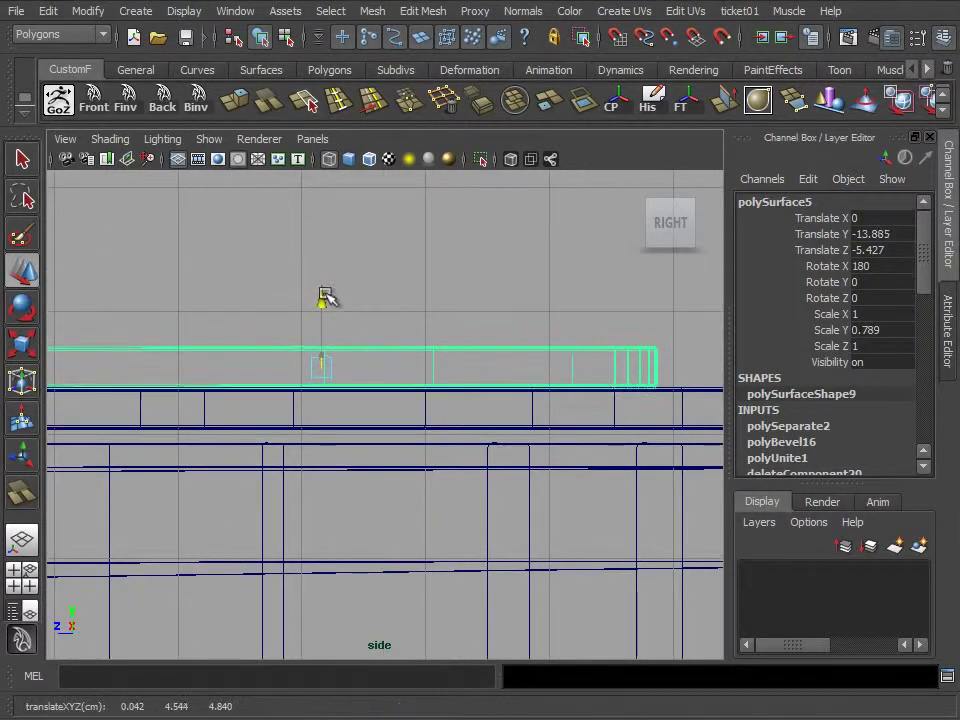
scroll(380, 340, "down", 5)
scroll(513, 408, "up", 3)
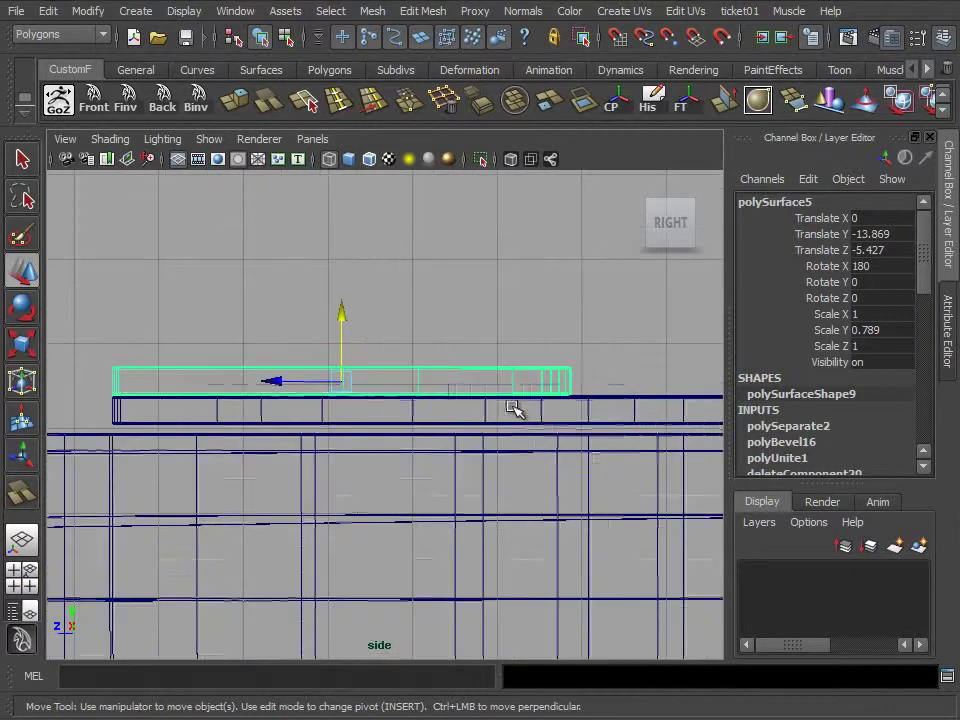
scroll(548, 416, "down", 5)
scroll(403, 399, "up", 3)
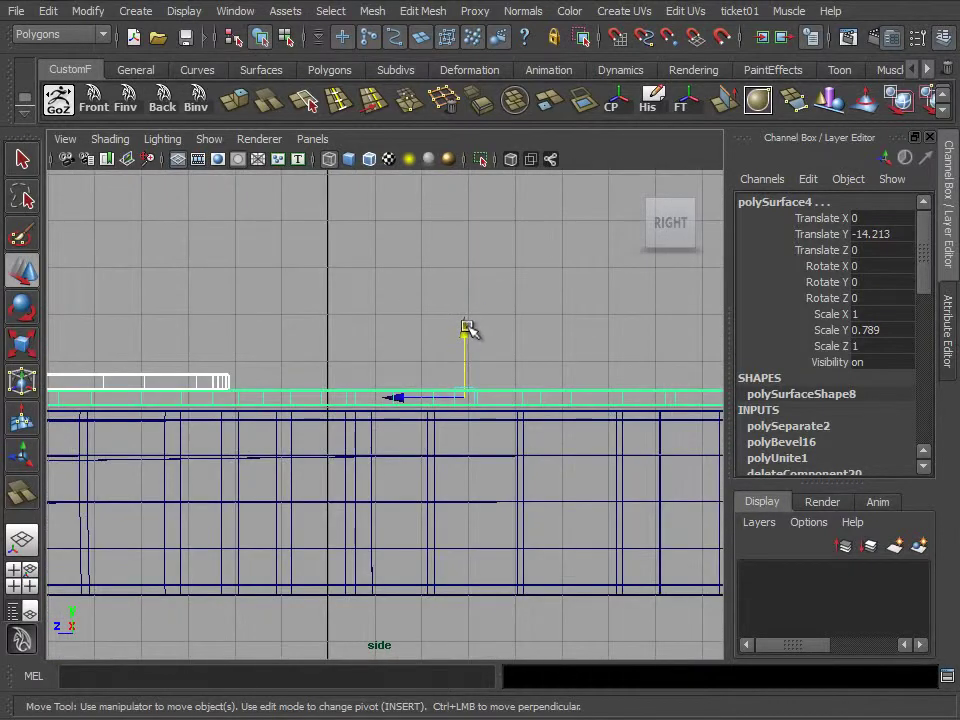
key("space")
key("space")
mouse_move(396, 289)
left_mouse_down("alt")
mouse_move(489, 381)
mouse_move(540, 485)
mouse_move(606, 356)
left_mouse_up("alt")
scroll(521, 411, "up", 5)
Group the lid pieces and tilt the group open to Rotate Z 40
scroll(480, 461, "down", 3)
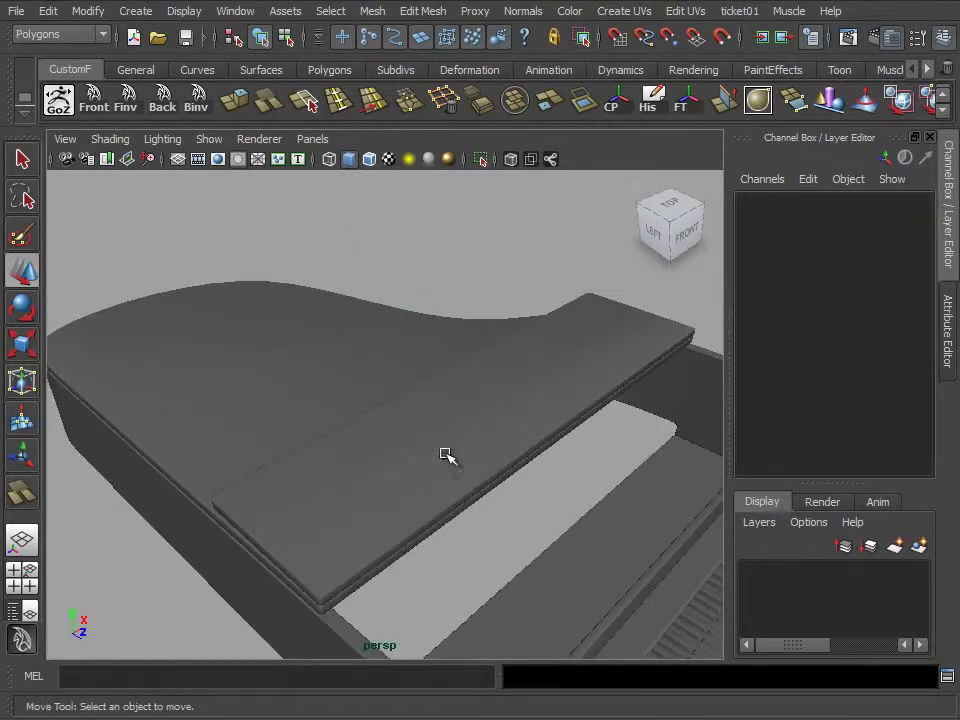
key("ctrl+g")
left_click_drag(343, 418, 370, 648, "alt")
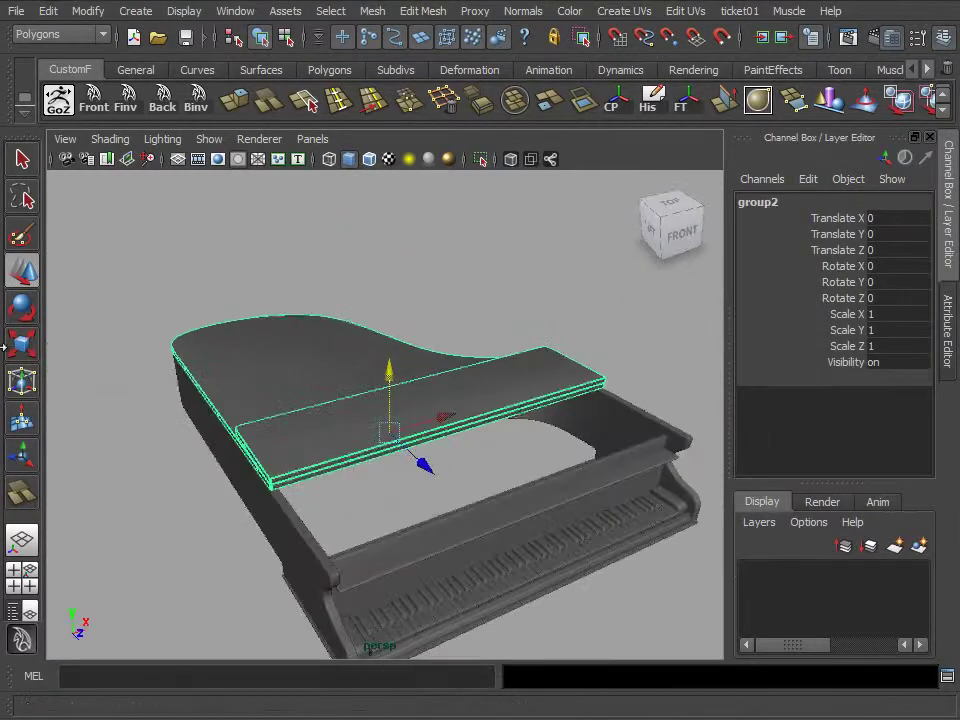
left_click_drag(348, 372, 314, 414)
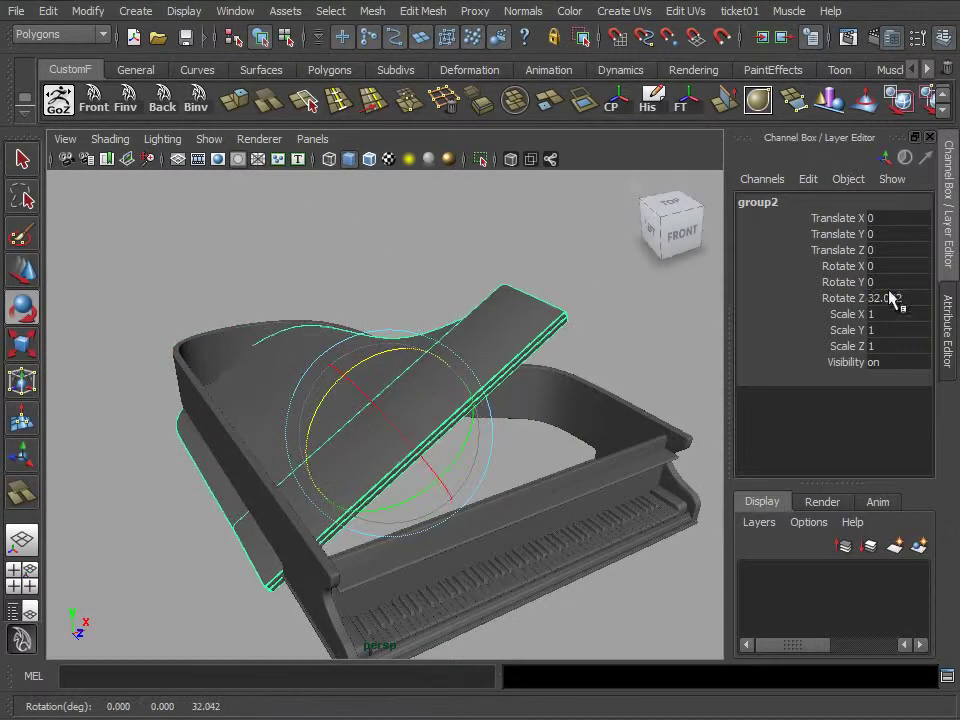
type("40")
key("Return")
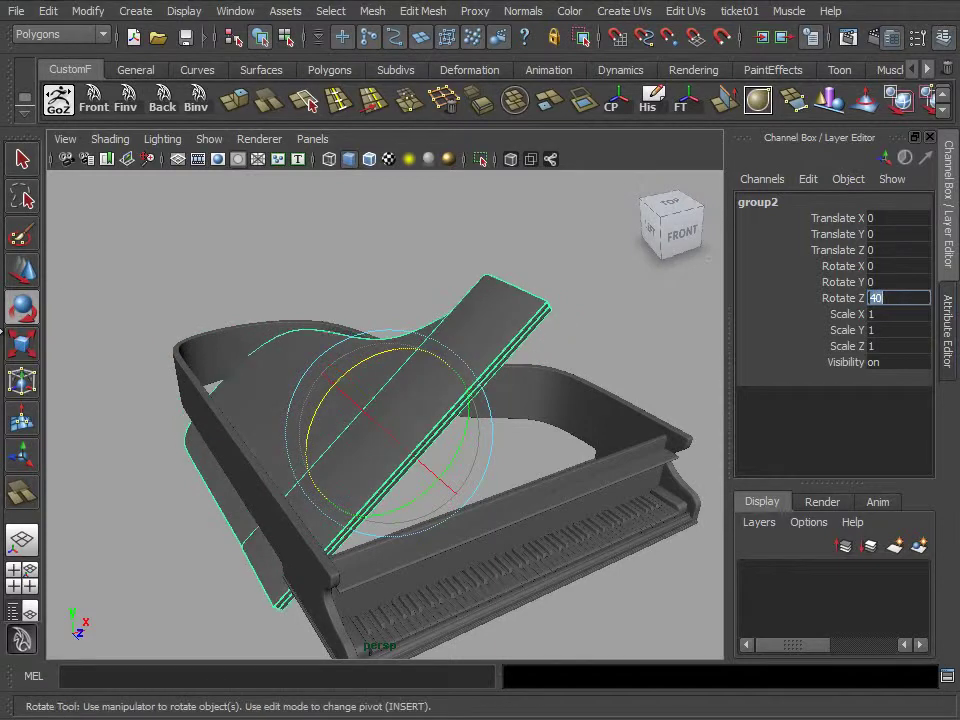
Raise the tilted lid group above the body and settle it onto the piano
key("space")
key("space")
scroll(364, 499, "down", 3)
left_click_drag(422, 499, 435, 289)
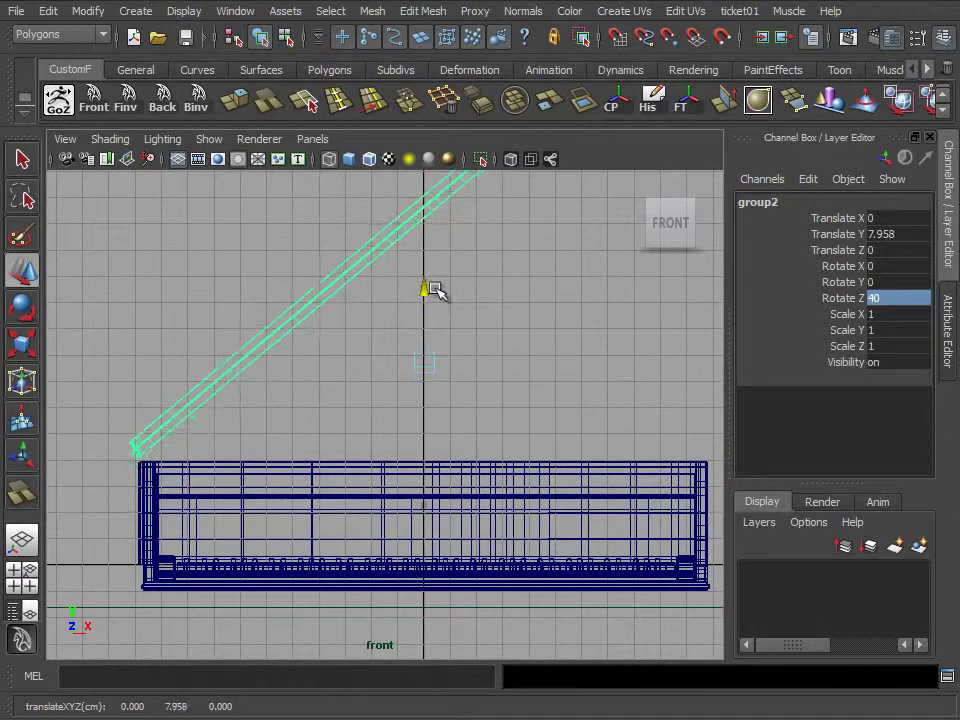
scroll(602, 366, "up", 5)
middle_click_drag(602, 366, 517, 398, "alt")
left_click_drag(688, 341, 704, 338)
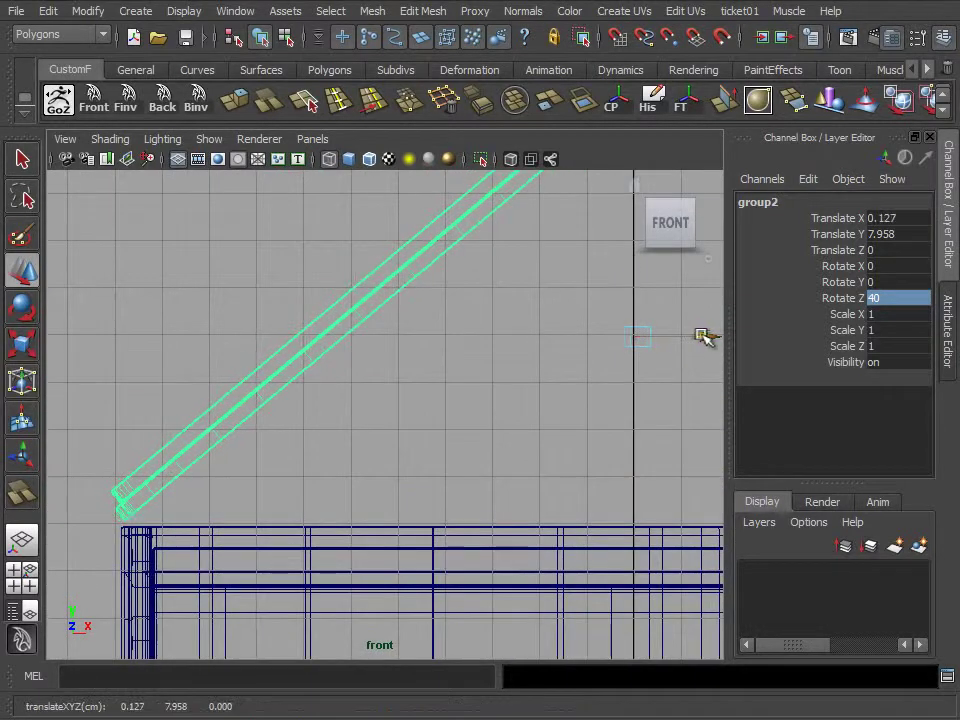
left_click_drag(639, 268, 639, 274)
mouse_move(639, 274)
middle_mouse_down("alt")
mouse_move(373, 437)
mouse_move(757, 187)
middle_mouse_up("alt")
Select the polySurface5 lid piece and orbit around the piano to inspect the lid
left_click(373, 437)
key("space")
key("space")
mouse_move(398, 456)
left_mouse_down("alt")
mouse_move(582, 298)
mouse_move(620, 368)
mouse_move(594, 506)
mouse_move(444, 540)
mouse_move(497, 433)
mouse_move(538, 475)
mouse_move(435, 489)
mouse_move(435, 549)
left_mouse_up("alt")
mouse_move(435, 549)
right_mouse_down("alt")
mouse_move(456, 441)
mouse_move(465, 481)
right_mouse_up("alt")
mouse_move(465, 481)
left_mouse_down("alt")
mouse_move(499, 553)
mouse_move(446, 411)
left_mouse_up("alt")
left_click(381, 354)
left_click_drag(381, 354, 530, 506, "alt")
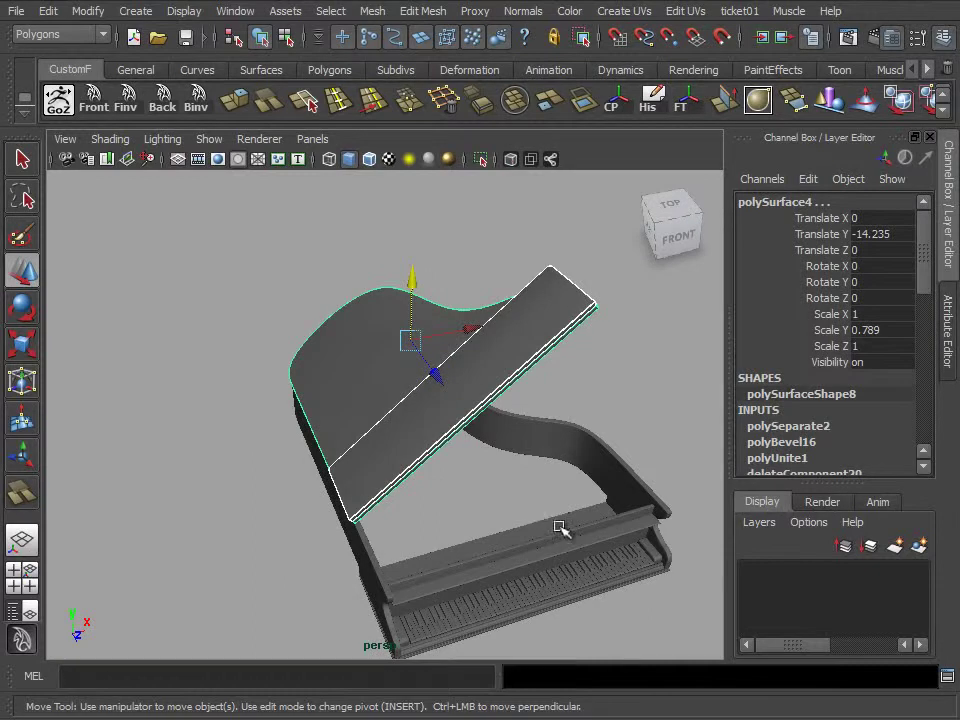
middle_click_drag(547, 517, 512, 506, "alt")
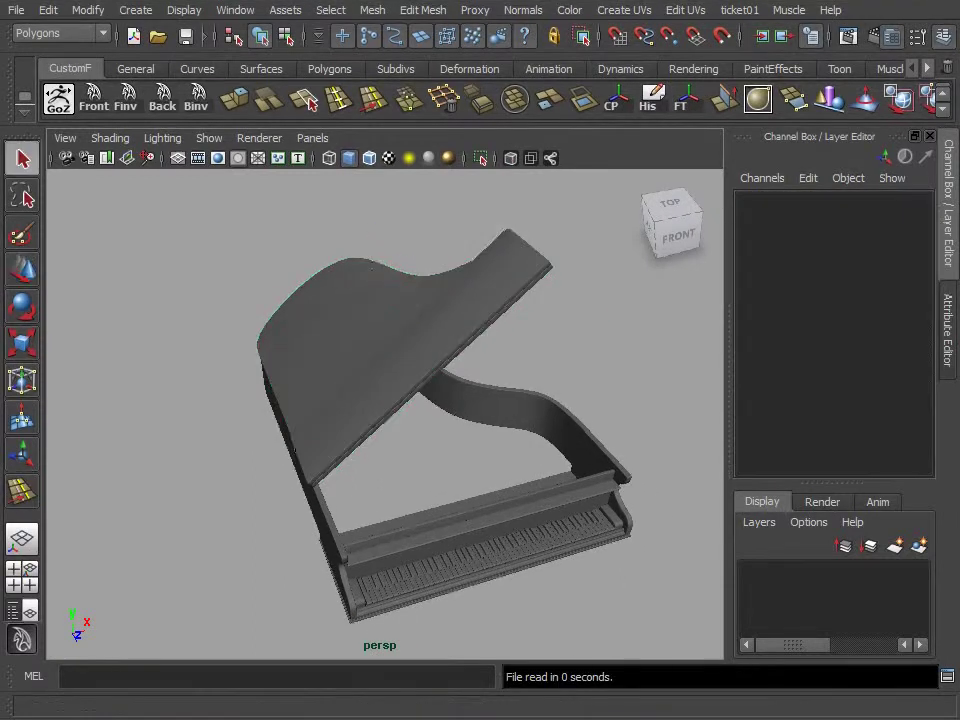
left_click_drag(632, 637, 583, 583, "alt")
Move the lid group copy beside the piano and lay it flat at Rotate Z 0
left_click(392, 349)
key("Up")
key("w")
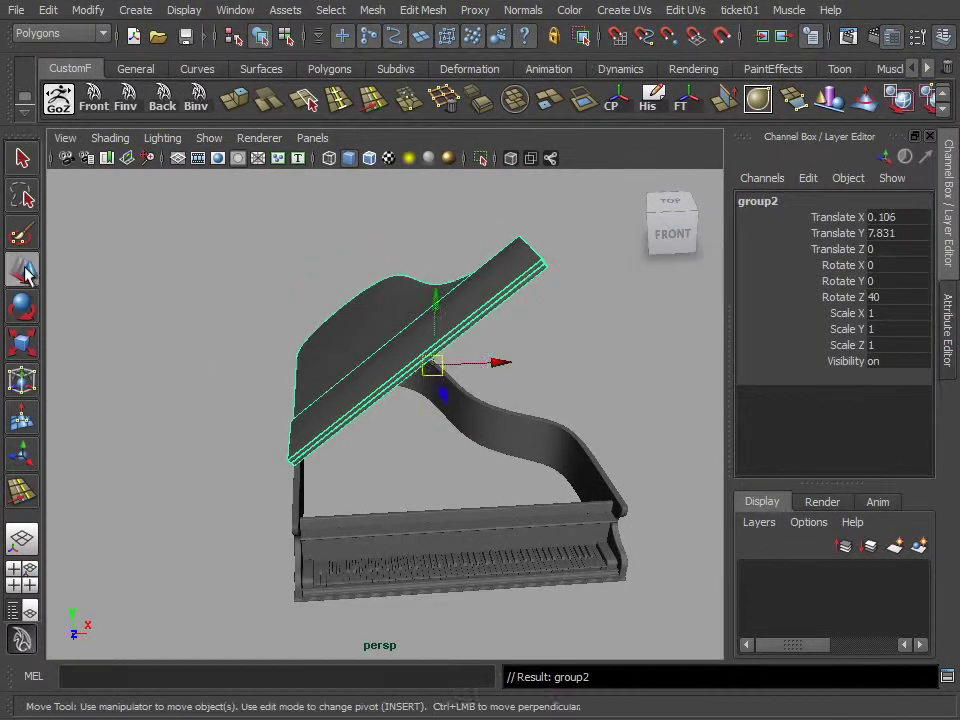
left_click_drag(392, 349, 283, 418, "alt")
left_click_drag(372, 364, 478, 361)
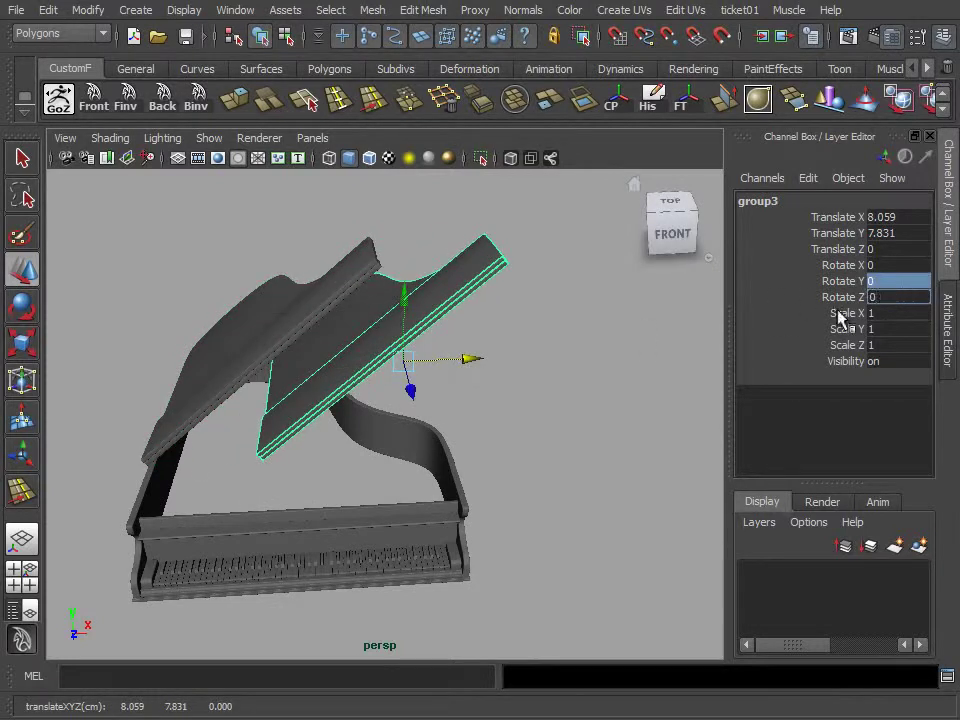
key("Return")
left_click(578, 439)
Select the flat lid's top panel, move it down and switch to component editing
left_click(399, 328)
left_click(399, 316)
mouse_move(399, 316)
left_mouse_down()
mouse_move(398, 340)
mouse_move(489, 360)
mouse_move(446, 461)
left_mouse_up()
mouse_move(446, 461)
right_mouse_down("alt")
mouse_move(455, 412)
mouse_move(420, 435)
mouse_move(424, 465)
right_mouse_up("alt")
mouse_move(424, 465)
middle_mouse_down("alt")
mouse_move(375, 396)
mouse_move(421, 405)
middle_mouse_up("alt")
left_click_drag(421, 405, 300, 348, "alt")
Extract the selected lid faces, delete the unneeded piece and select the outline
scroll(258, 345, "down", 5)
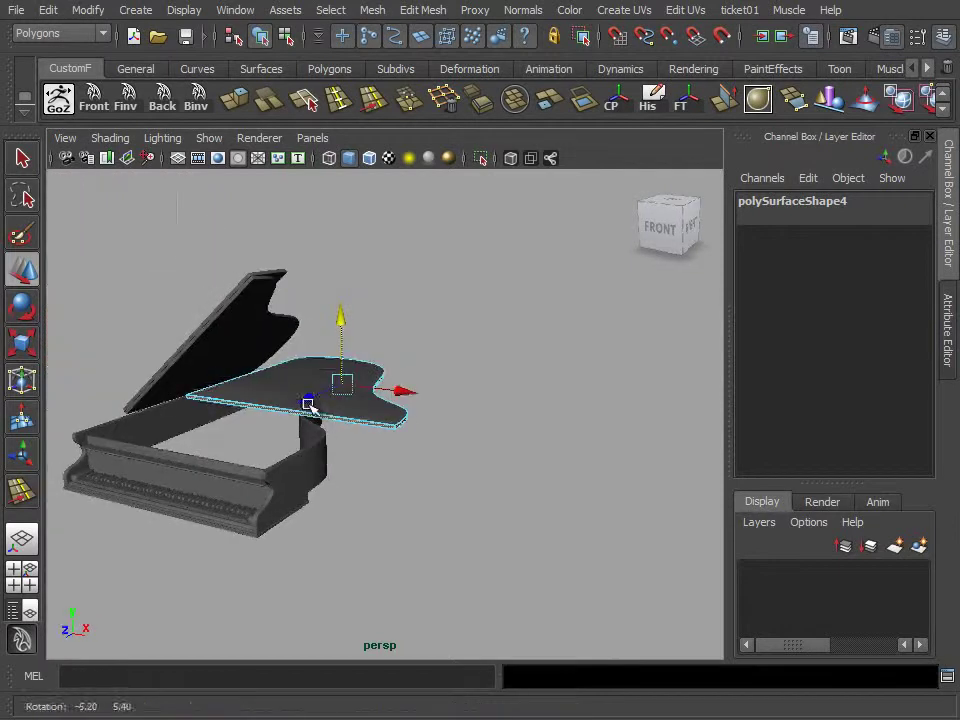
left_click(540, 102)
key("Delete")
left_click(405, 405)
Slide the outline over the body, scale it to 0.979 and nudge it along X and Z
key("space")
key("space")
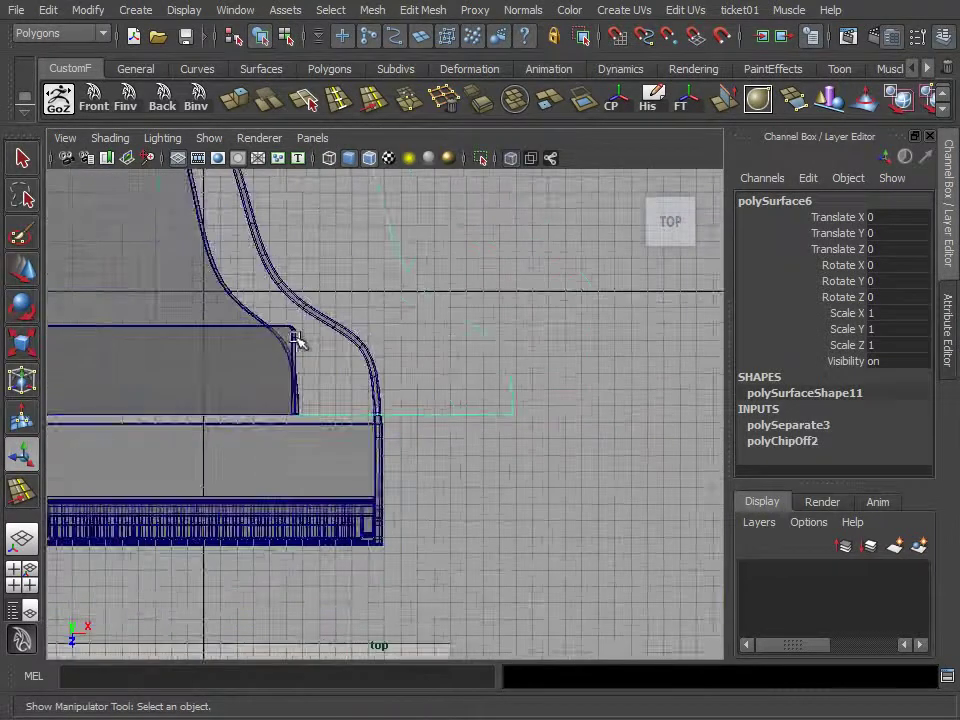
scroll(296, 332, "down", 4)
key("w")
left_click_drag(549, 380, 449, 373)
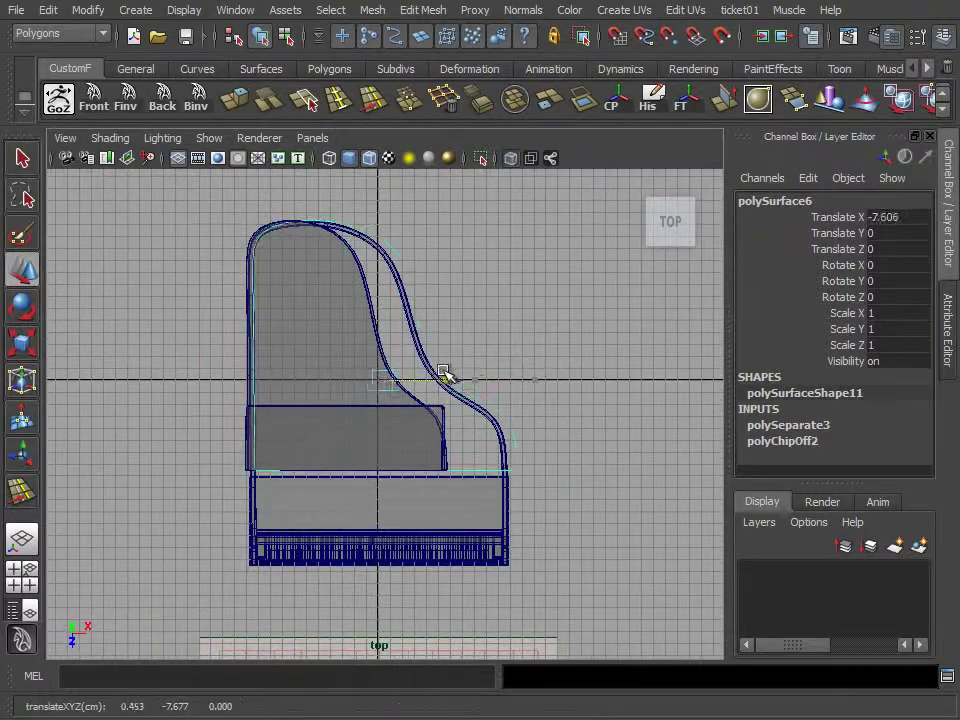
scroll(420, 378, "up", 4)
scroll(360, 420, "down", 2)
key("r")
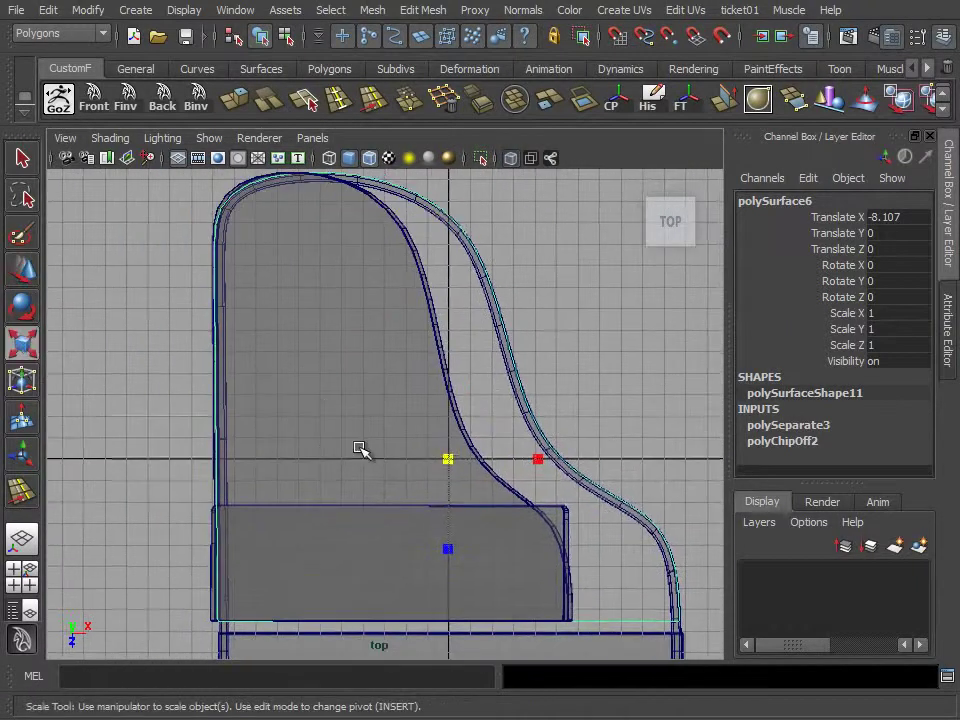
left_click_drag(447, 457, 430, 455)
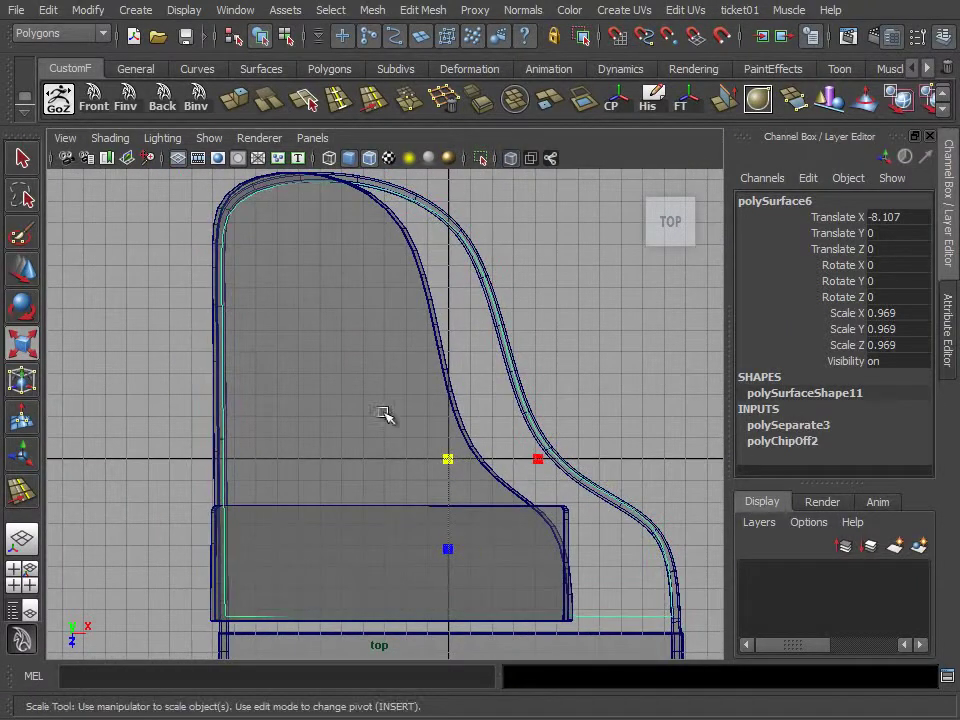
left_click(22, 268)
left_click_drag(520, 457, 512, 456)
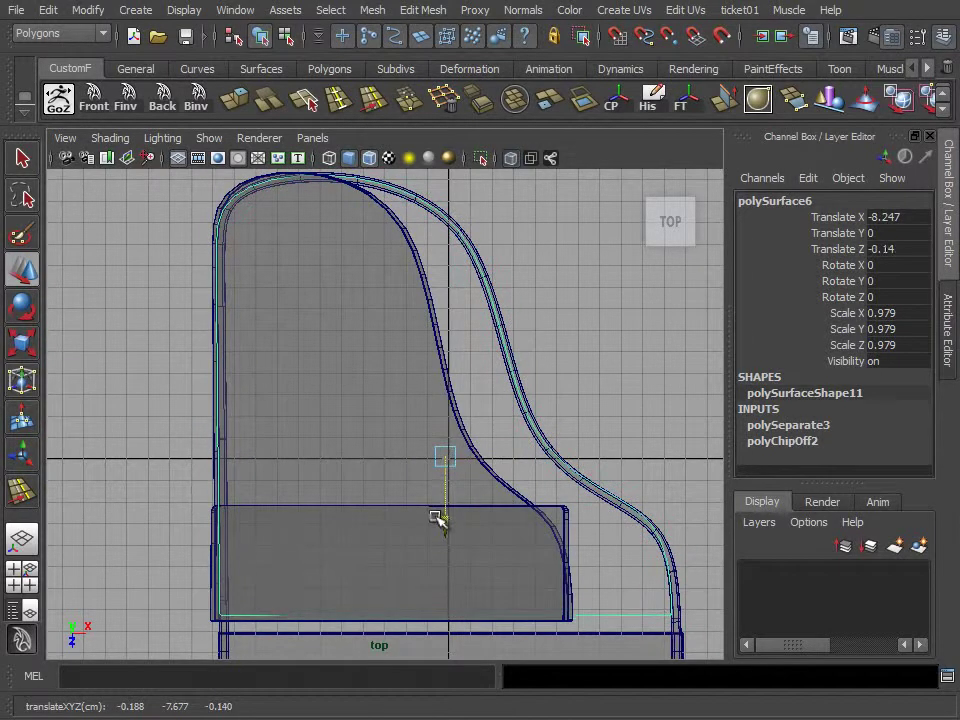
middle_click_drag(497, 477, 486, 381, "alt")
left_click_drag(407, 435, 406, 433)
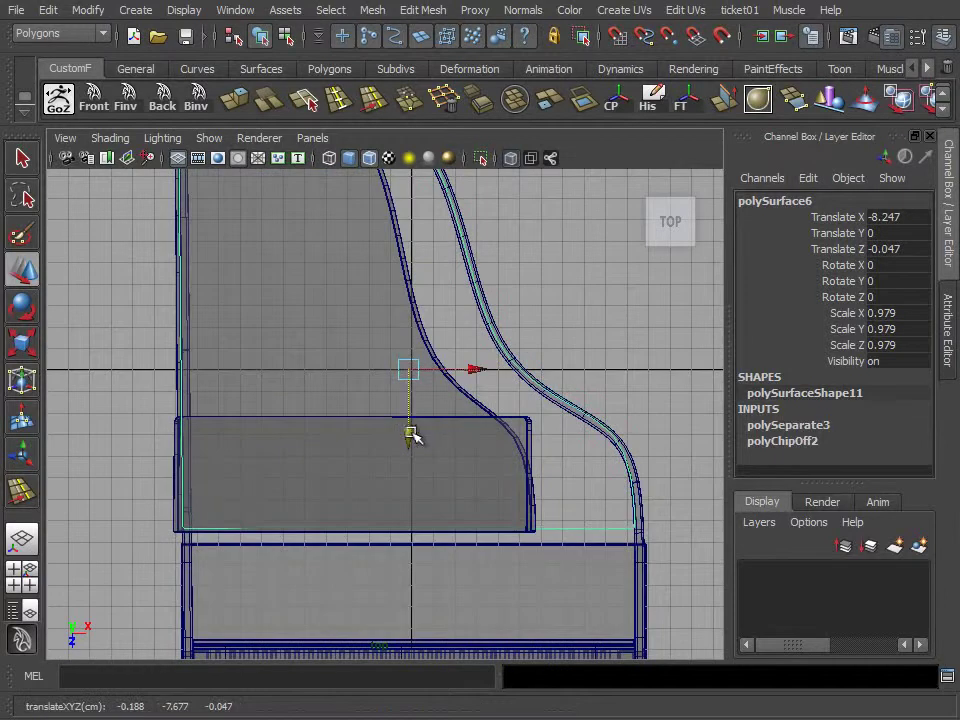
Adjust the outline's vertices at the keyboard end and along the curved edge to fit the rim
right_click_drag(634, 306, 553, 304)
middle_click_drag(284, 499, 246, 444, "alt")
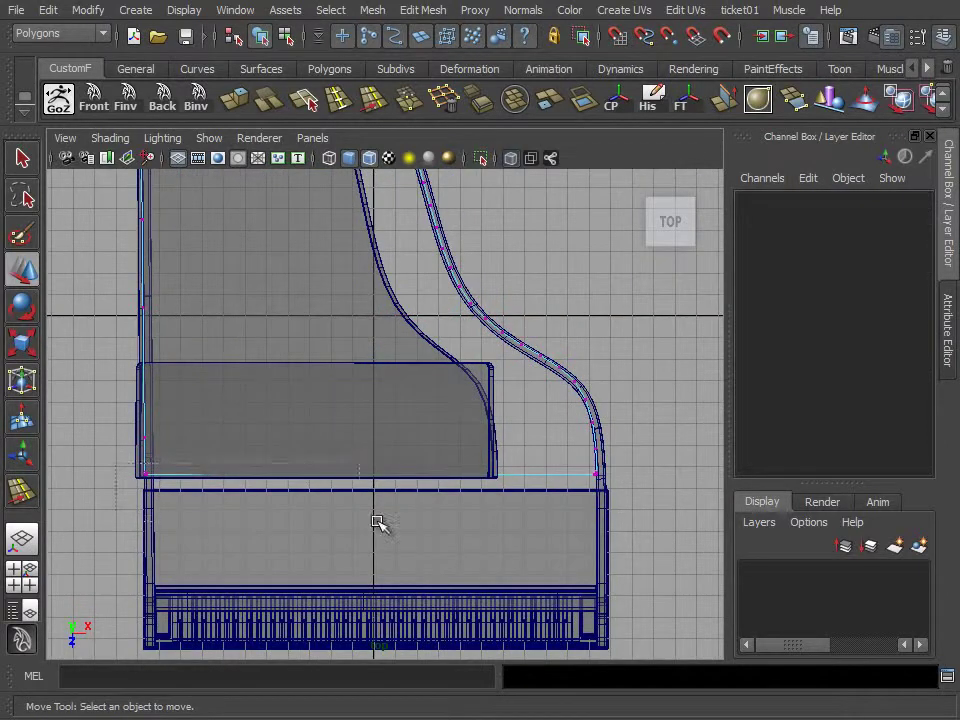
left_click_drag(289, 514, 428, 521)
middle_click_drag(343, 592, 326, 458, "alt")
scroll(381, 420, "up", 3)
left_click_drag(384, 468, 386, 488)
mouse_move(386, 488)
middle_mouse_down("alt")
mouse_move(354, 396)
mouse_move(386, 388)
middle_mouse_up("alt")
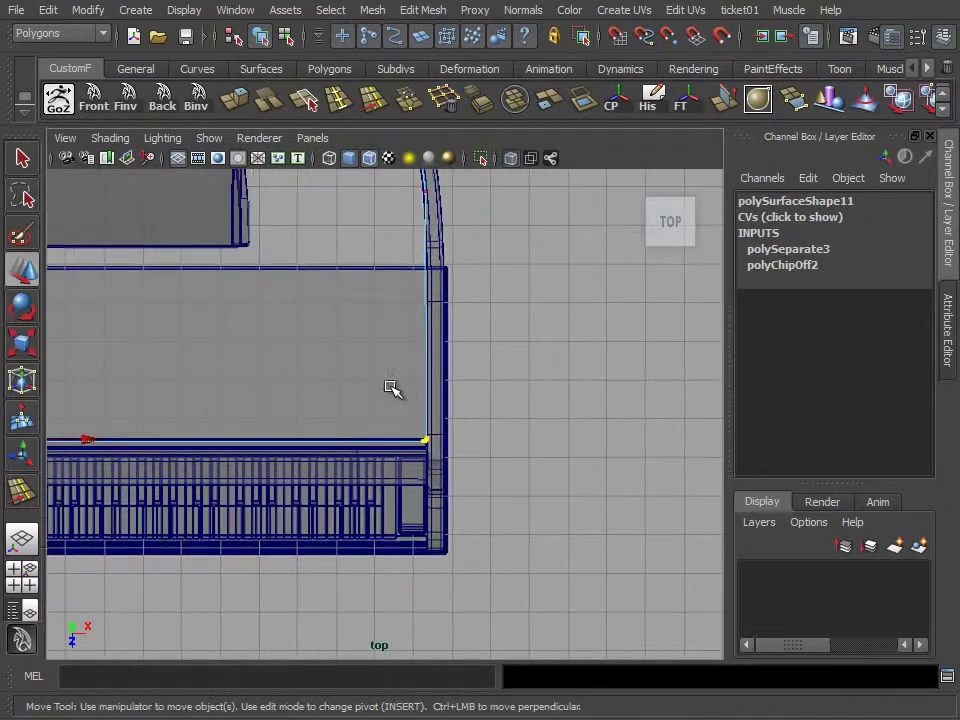
left_click_drag(492, 439, 499, 439)
middle_click_drag(491, 369, 460, 420, "alt")
left_click_drag(385, 350, 480, 369)
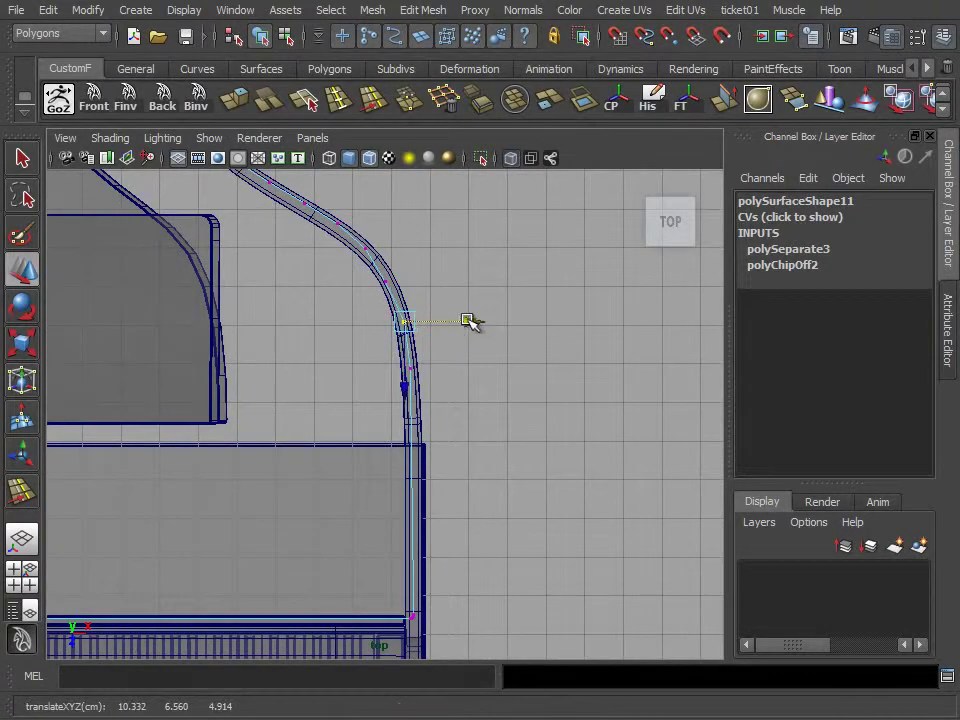
scroll(364, 375, "up", 2)
middle_click_drag(364, 375, 353, 407, "alt")
Inspect the outline's edge where the pieces meet, then reselect the rim outline piece
scroll(422, 417, "up", 2)
scroll(326, 514, "down", 3)
middle_click_drag(326, 514, 519, 332, "alt")
scroll(422, 476, "up", 3)
scroll(469, 439, "up", 2)
scroll(469, 439, "down", 3)
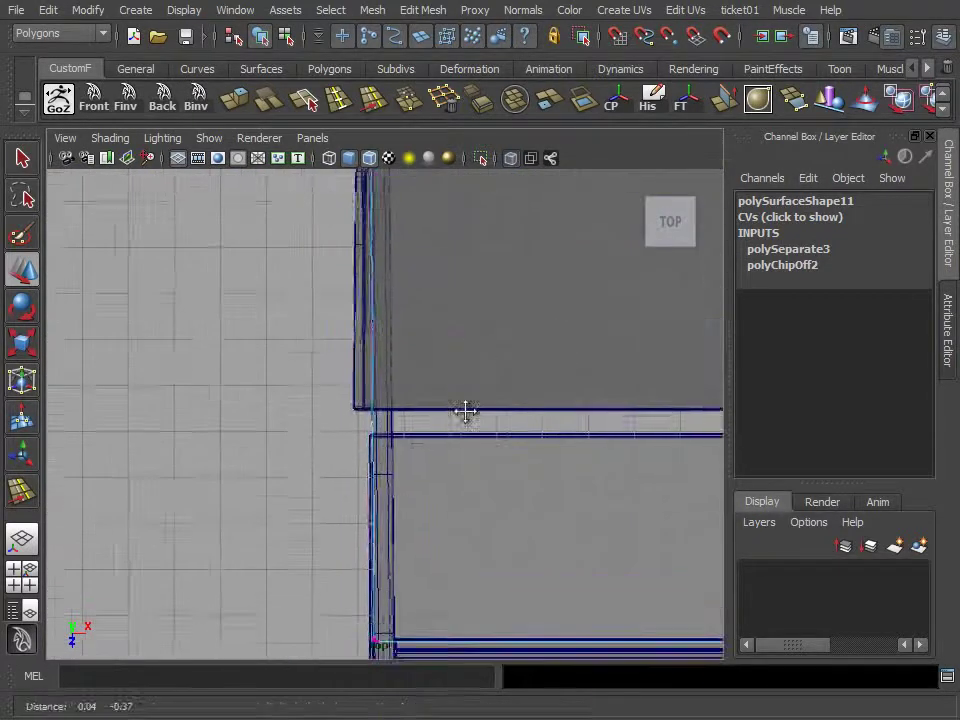
scroll(435, 489, "up", 3)
left_click(373, 494)
key("ctrl+z")
middle_click_drag(365, 268, 365, 423, "alt")
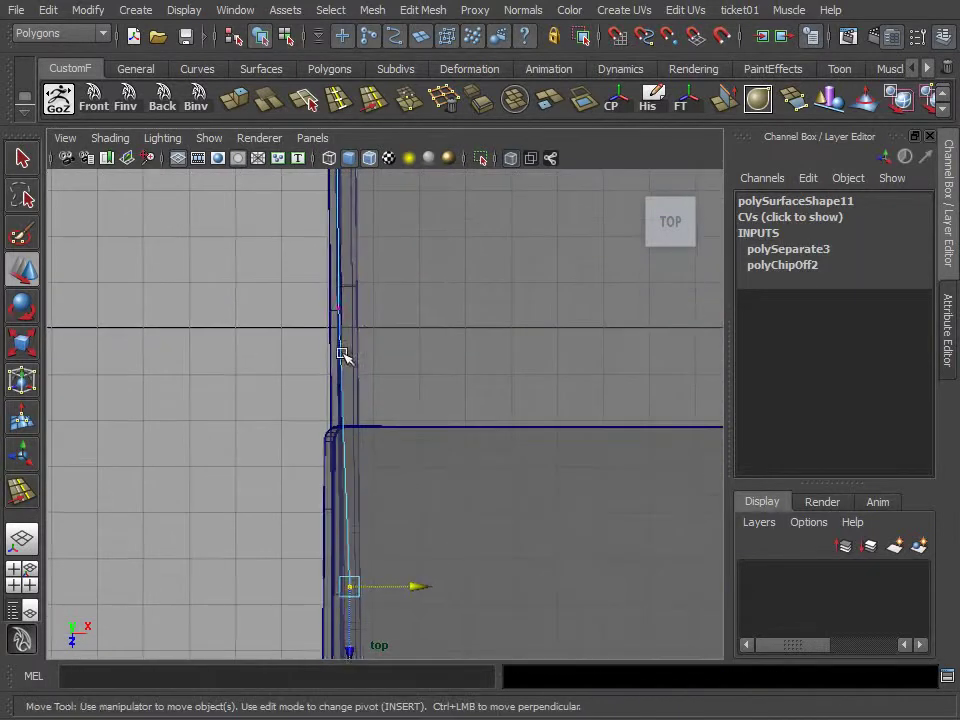
mouse_move(413, 307)
middle_mouse_down("alt")
mouse_move(407, 364)
mouse_move(335, 423)
middle_mouse_up("alt")
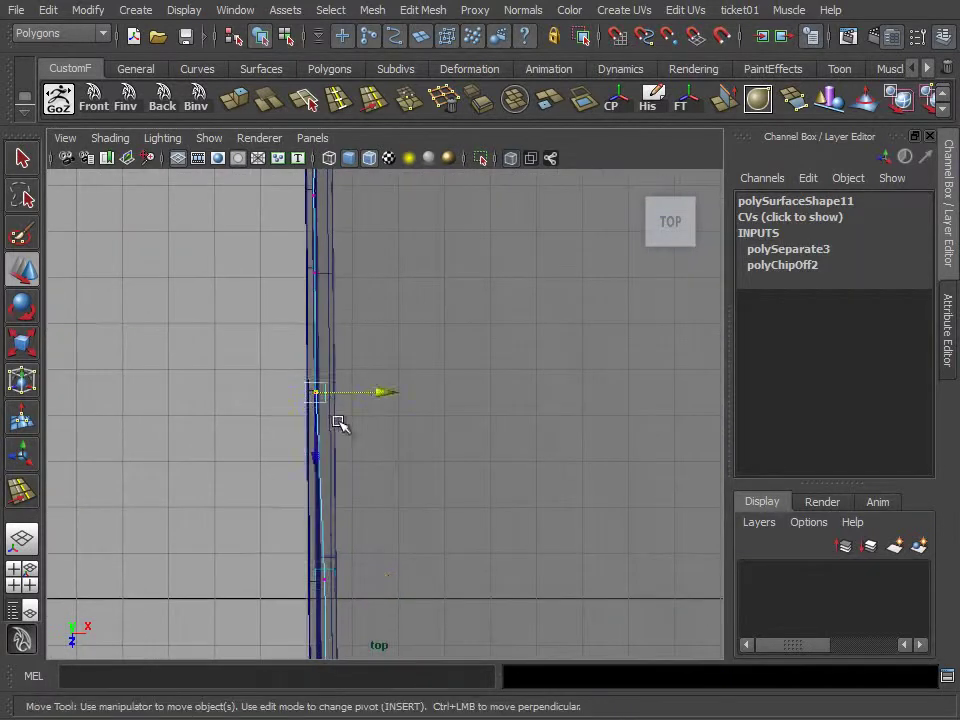
scroll(341, 482, "down", 3)
key("space")
key("space")
left_click_drag(304, 364, 330, 343, "alt")
left_click(370, 323)
Cap the outline piece's open top border with Mesh > Fill Hole
right_click_drag(332, 358, 368, 388, "alt")
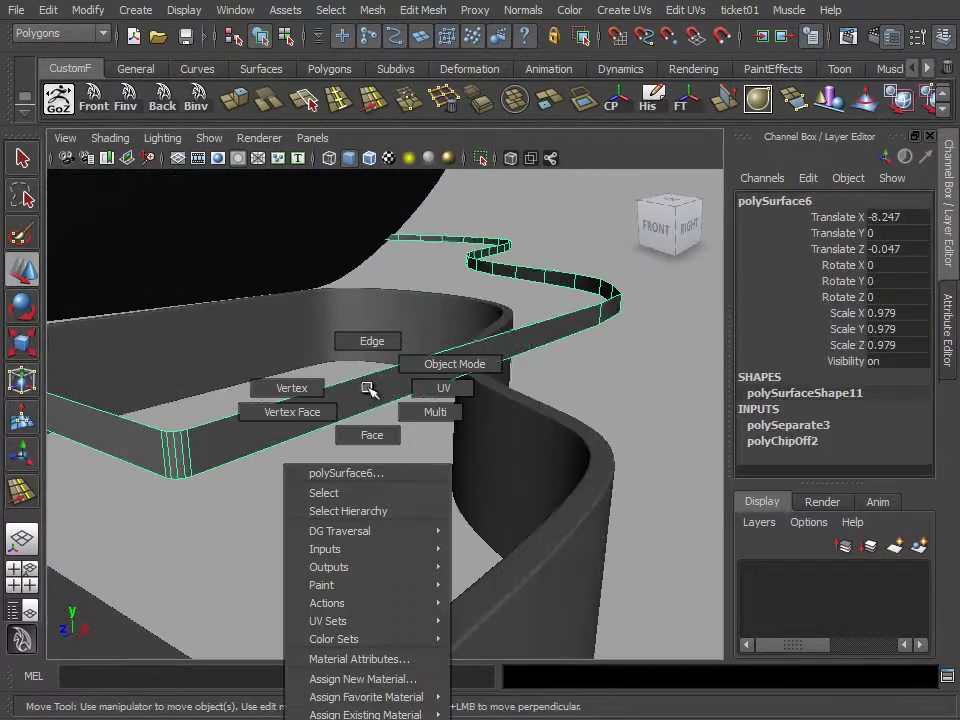
key("F10")
left_click(368, 377)
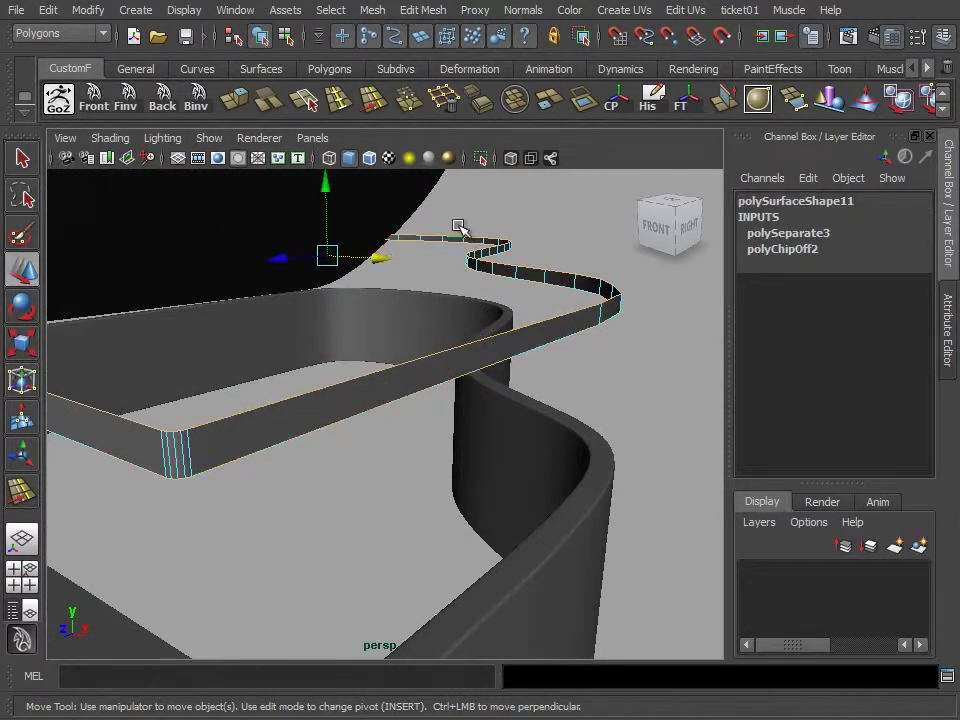
left_click(566, 100)
right_click_drag(443, 279, 497, 259)
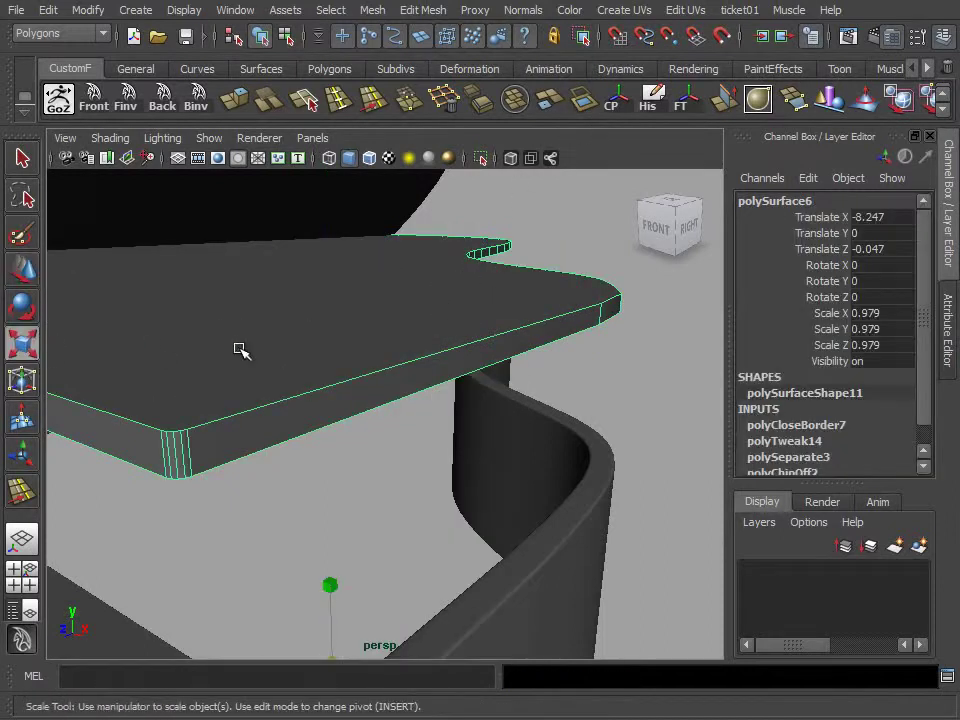
Flatten the slab to Scale Y 0.331 and lower it to Translate Y -8.048 inside the body
mouse_move(403, 201)
left_mouse_down("alt")
mouse_move(328, 206)
mouse_move(328, 240)
left_mouse_up("alt")
key("w")
mouse_move(228, 291)
left_mouse_down("alt")
mouse_move(360, 253)
mouse_move(360, 356)
left_mouse_up("alt")
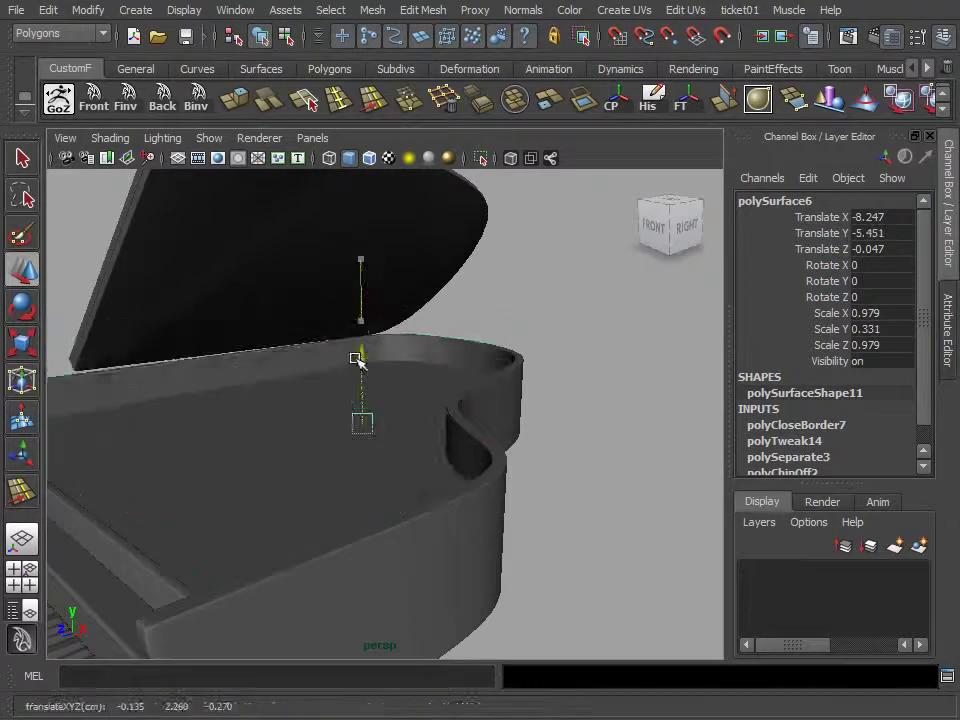
key("space")
key("space")
scroll(437, 434, "down", 3)
left_click_drag(478, 338, 478, 345)
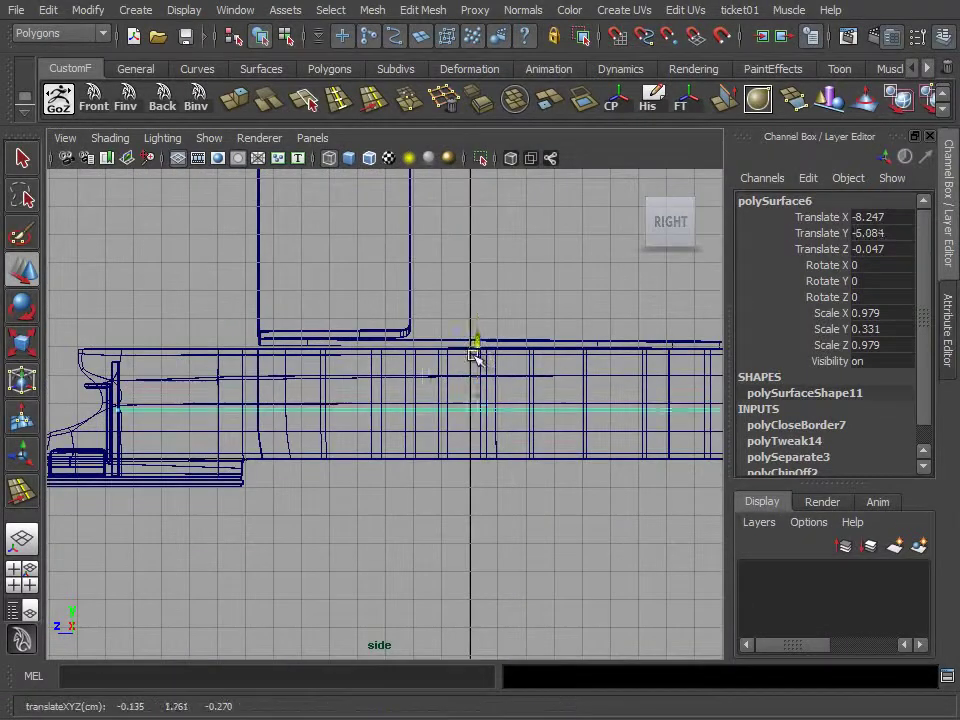
middle_click_drag(470, 393, 414, 381, "alt")
left_click_drag(414, 381, 414, 364)
Orbit the perspective view around the piano to check the soundboard's placement
key("space")
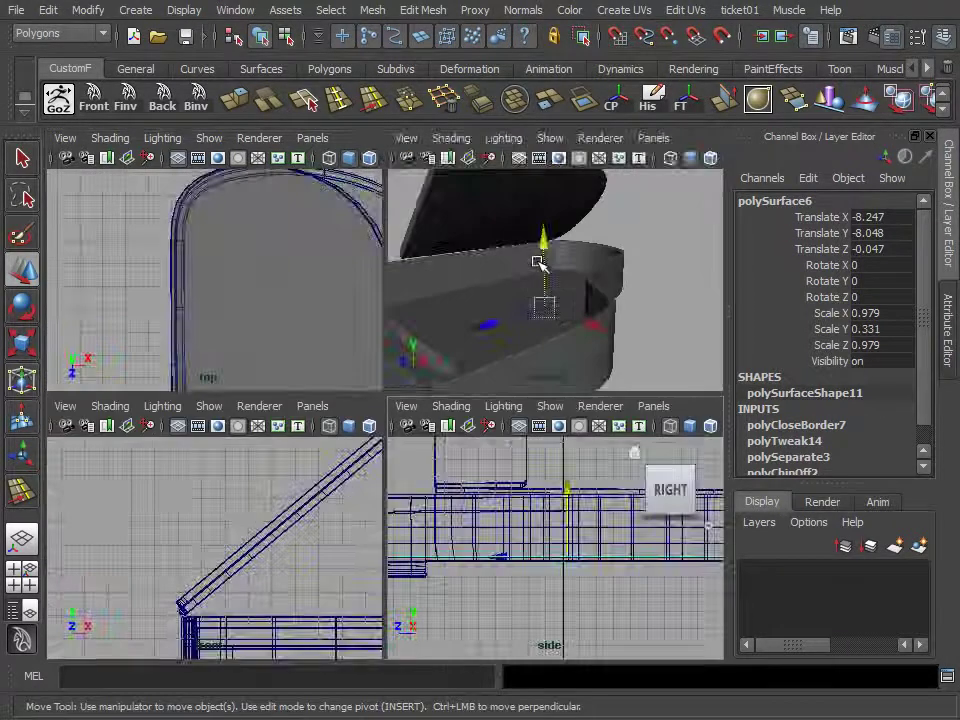
key("space")
left_click_drag(480, 388, 606, 420, "alt")
right_click_drag(606, 420, 317, 450, "alt")
mouse_move(317, 450)
left_mouse_down("alt")
mouse_move(540, 394)
mouse_move(872, 387)
mouse_move(450, 394)
mouse_move(396, 454)
mouse_move(356, 443)
left_mouse_up("alt")
mouse_move(356, 443)
right_mouse_down("alt")
mouse_move(372, 460)
mouse_move(369, 510)
right_mouse_up("alt")
mouse_move(407, 499)
left_mouse_down("alt")
mouse_move(379, 497)
mouse_move(404, 491)
left_mouse_up("alt")
mouse_move(404, 491)
right_mouse_down("alt")
mouse_move(388, 489)
mouse_move(406, 505)
right_mouse_up("alt")
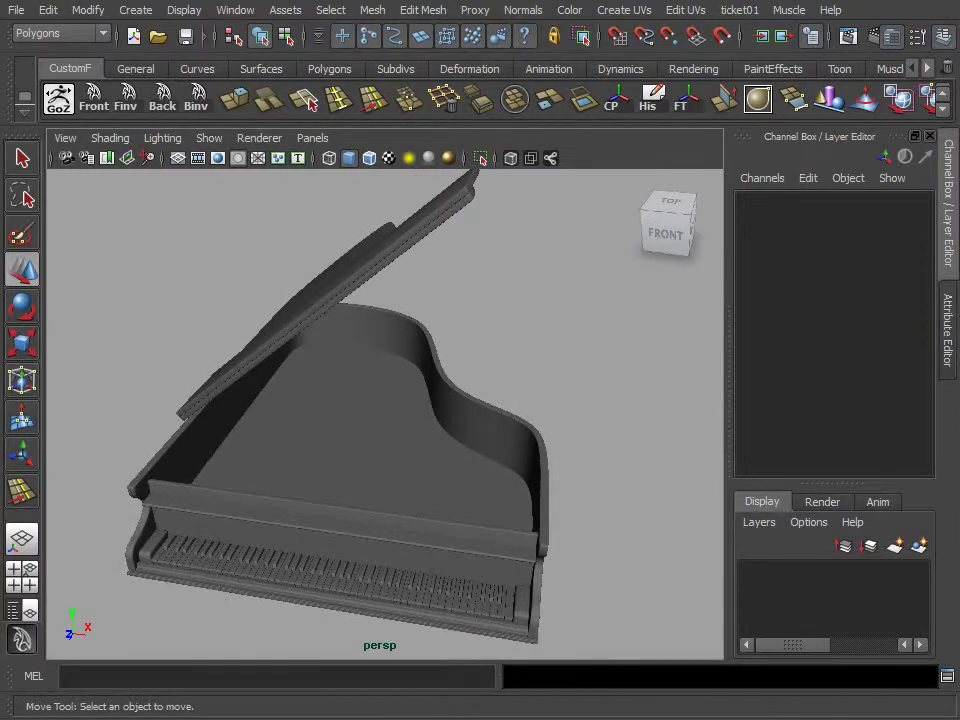